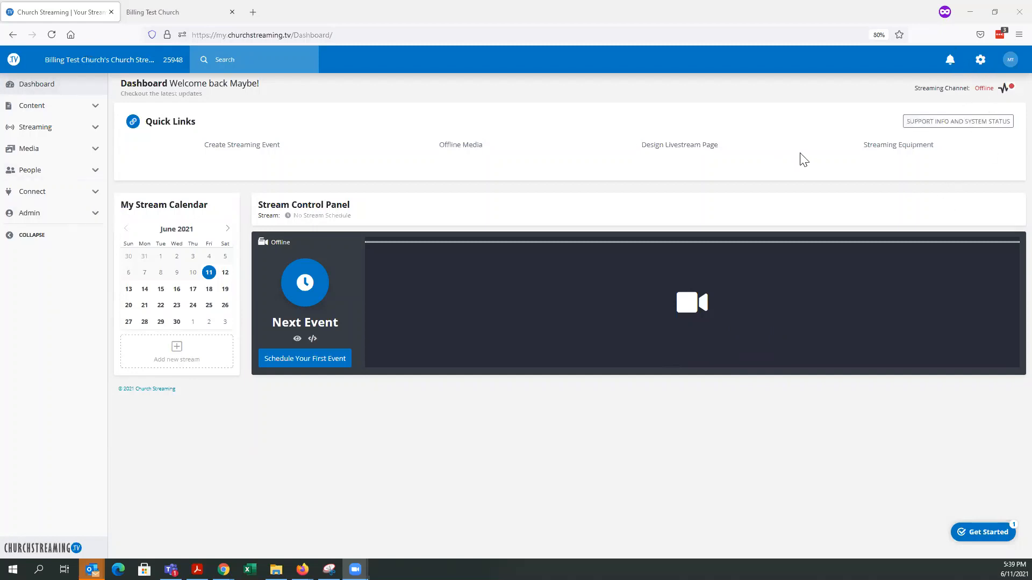
# Step: Replace the account name with 'Billing Bill Church' in Account settings and update the site
pyautogui.click(979, 62)
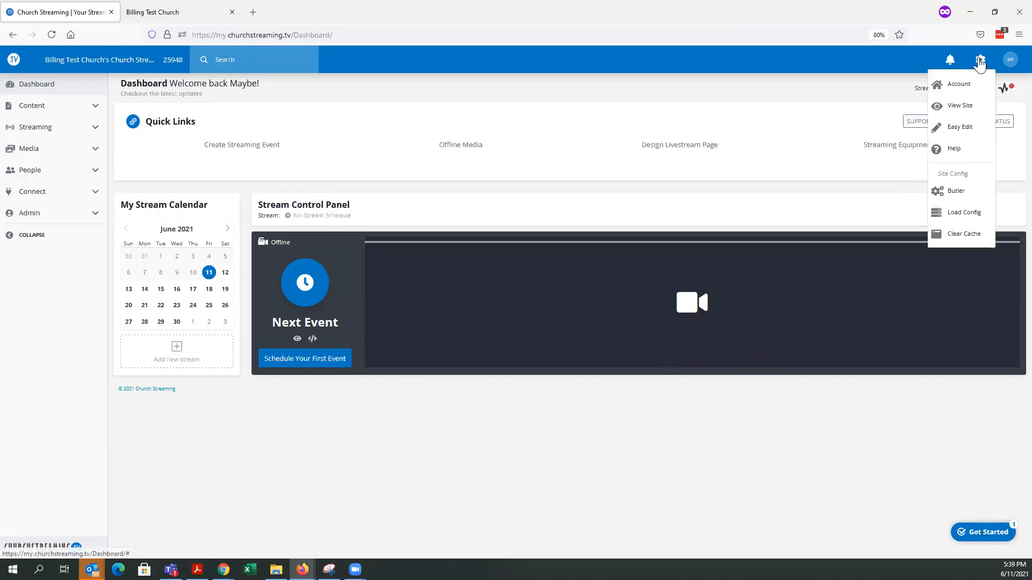
pyautogui.click(955, 83)
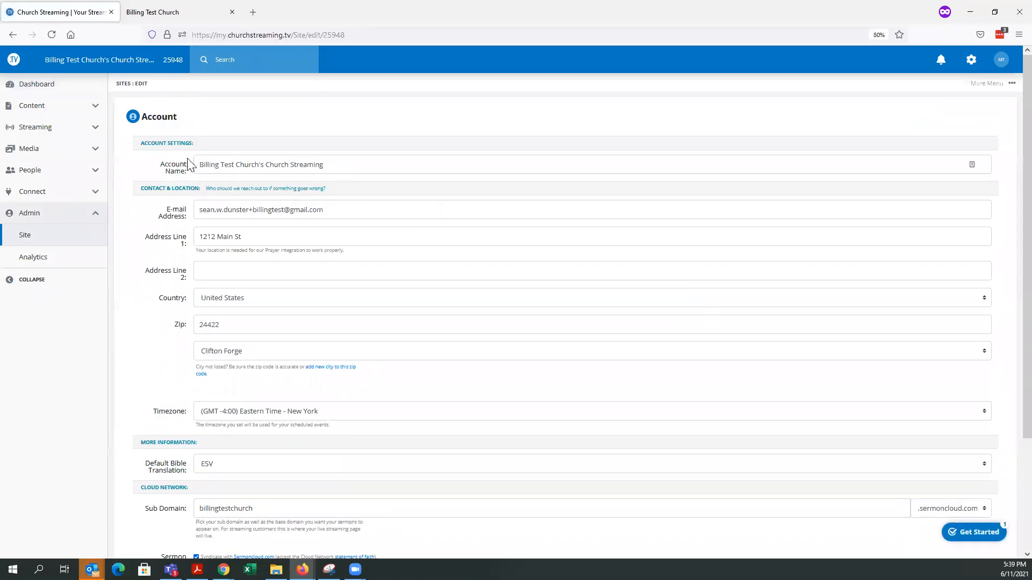
pyautogui.click(334, 168)
pyautogui.moveTo(333, 168); pyautogui.dragTo(180, 167)
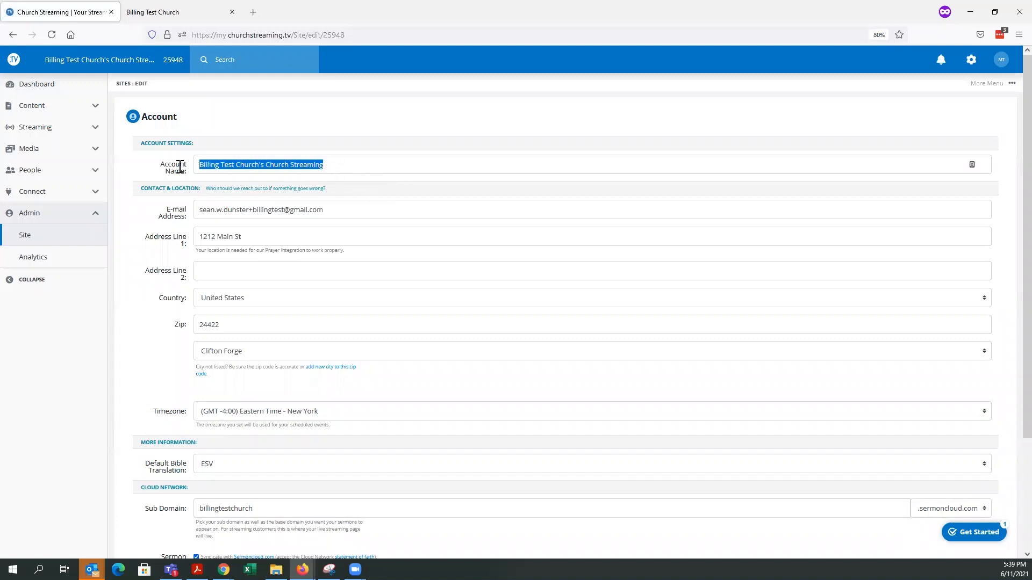
pyautogui.write('Bill')
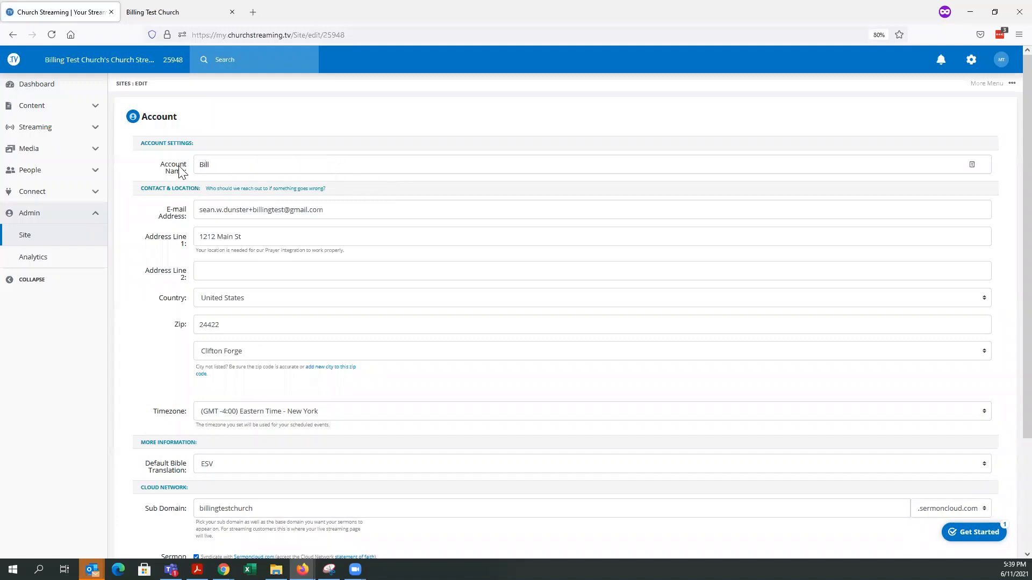
pyautogui.write('ing Bill Church')
pyautogui.scroll(-3, 763, 277)
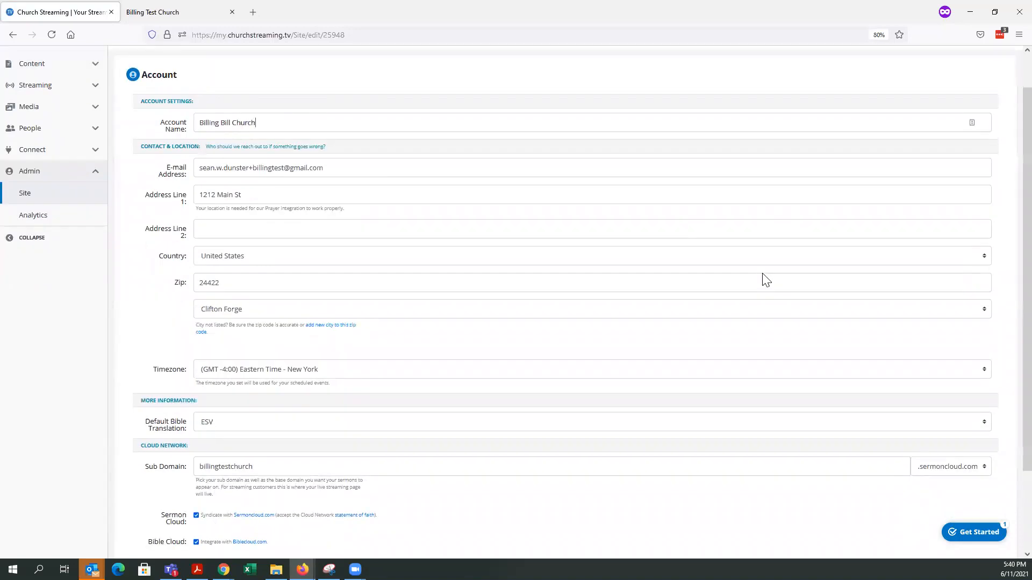
pyautogui.click(977, 472)
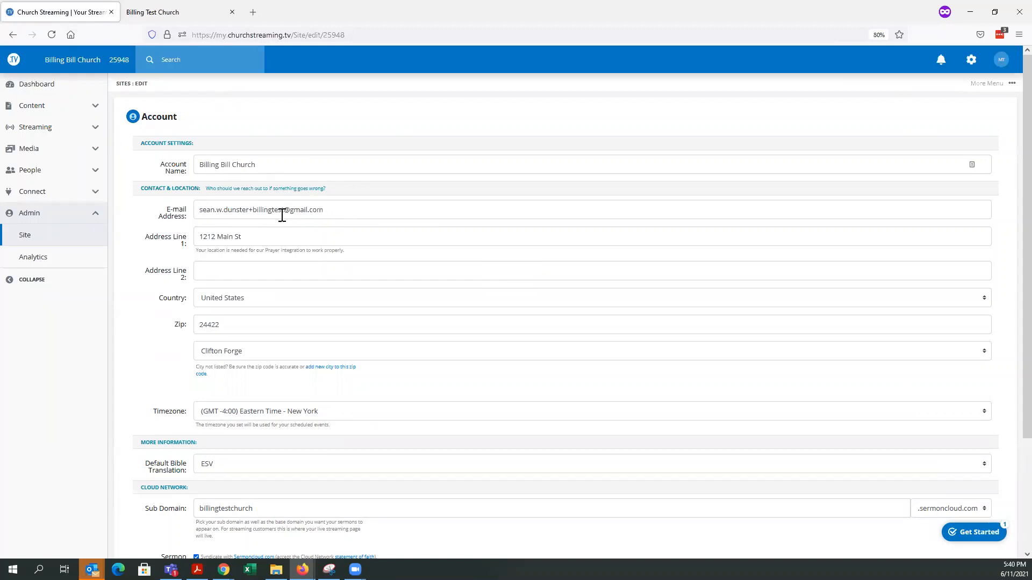
pyautogui.scroll(-1, 369, 226)
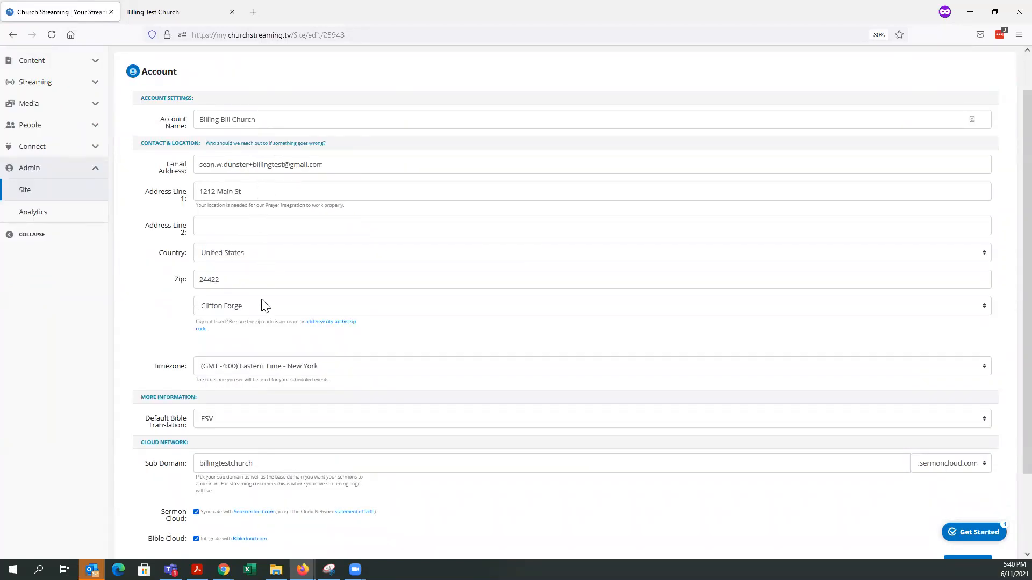
# Step: Delete the current zip code and save the account with the zip field empty
pyautogui.click(235, 285)
pyautogui.doubleClick(218, 285)
pyautogui.press('BackSpace')
pyautogui.scroll(-3, 346, 335)
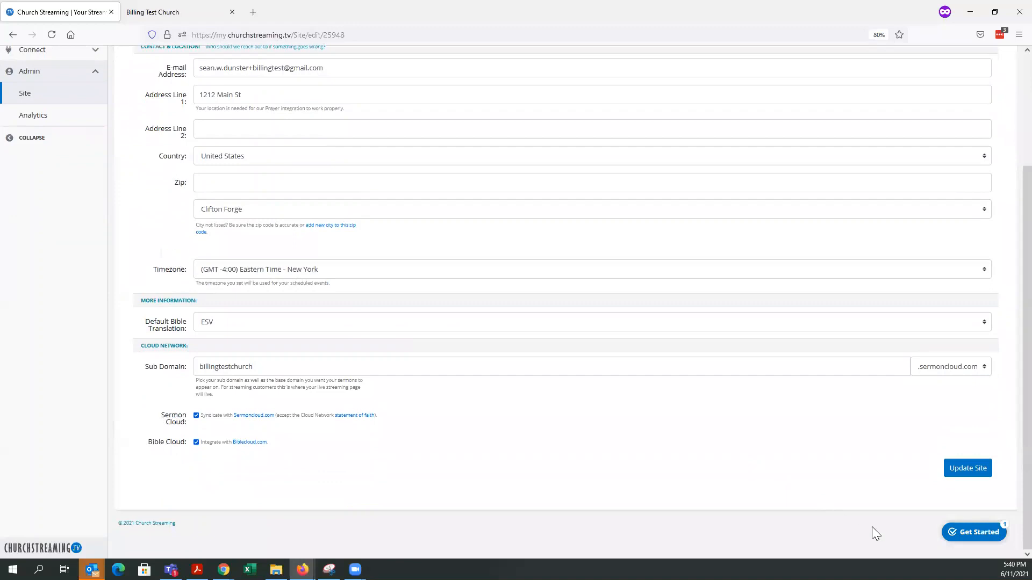
pyautogui.click(956, 473)
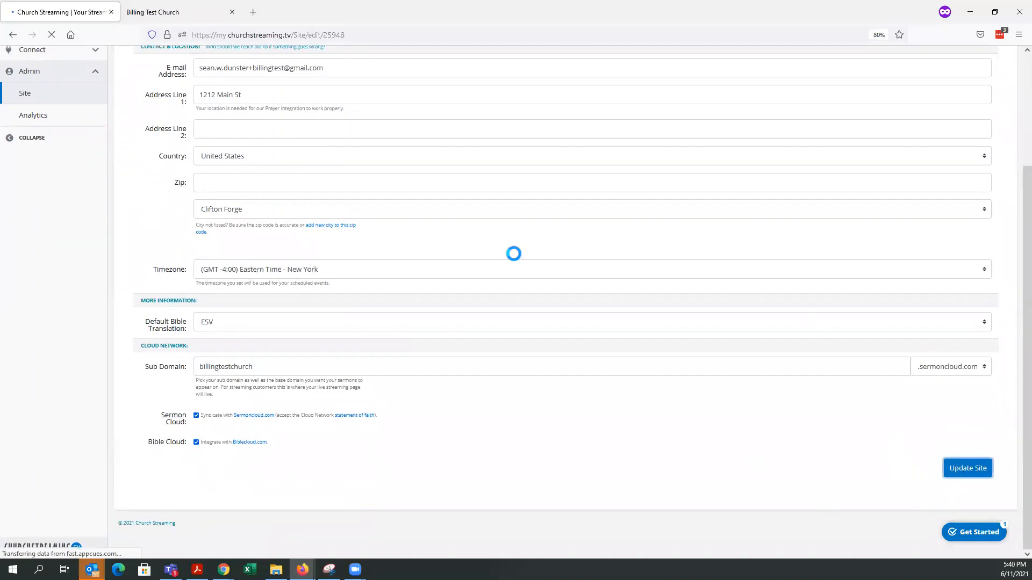
# Step: Re-enter zip code 24422 so the city becomes Clifton Forge, and save the account
pyautogui.scroll(-1, 269, 299)
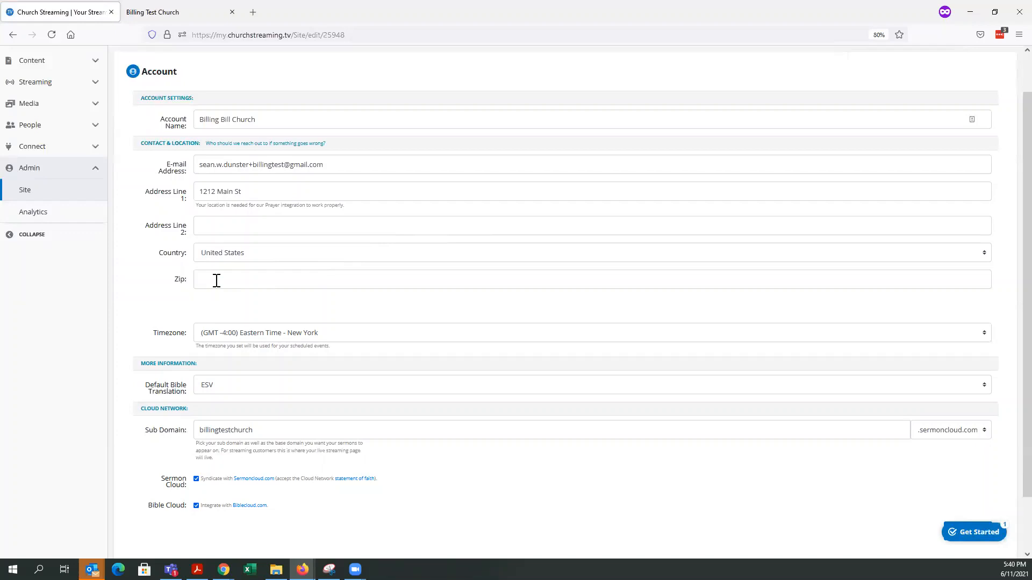
pyautogui.write('24422')
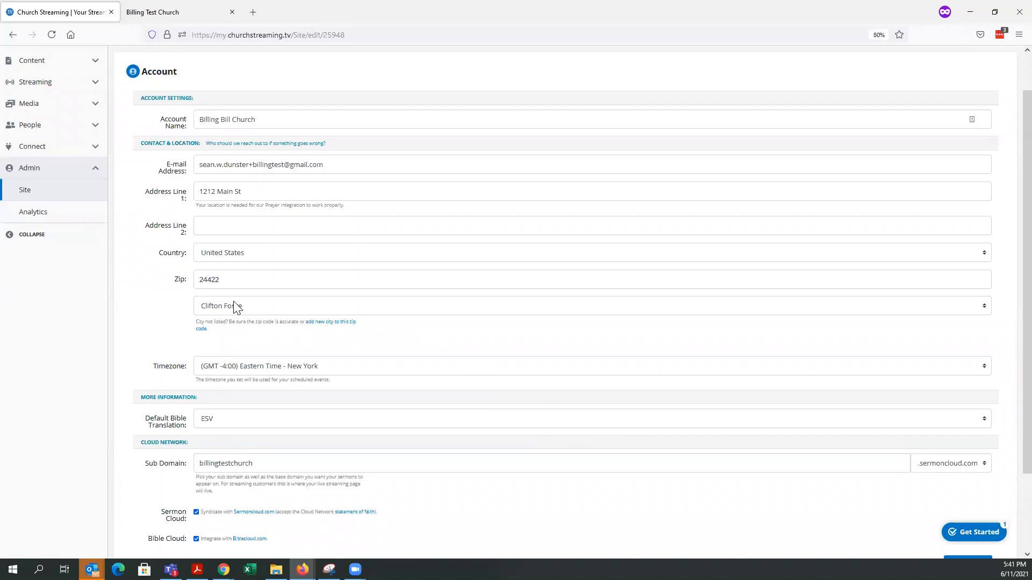
pyautogui.scroll(-3, 414, 290)
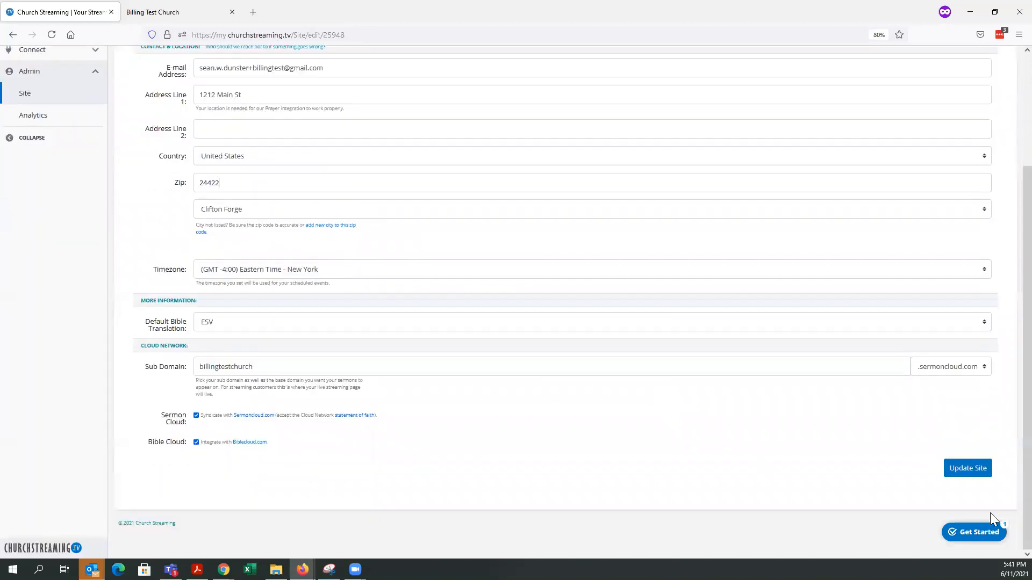
pyautogui.click(974, 473)
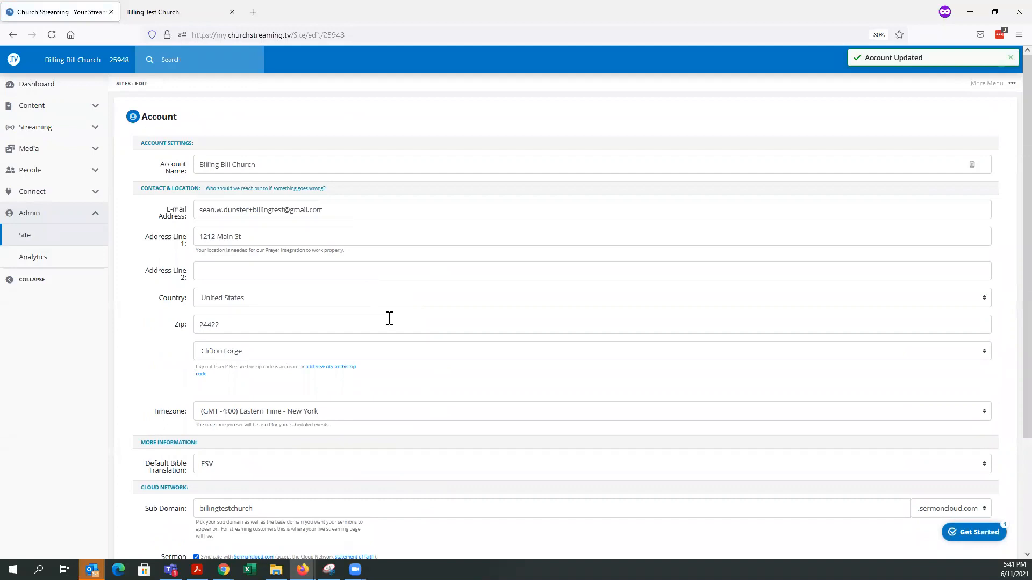
pyautogui.scroll(-2, 325, 294)
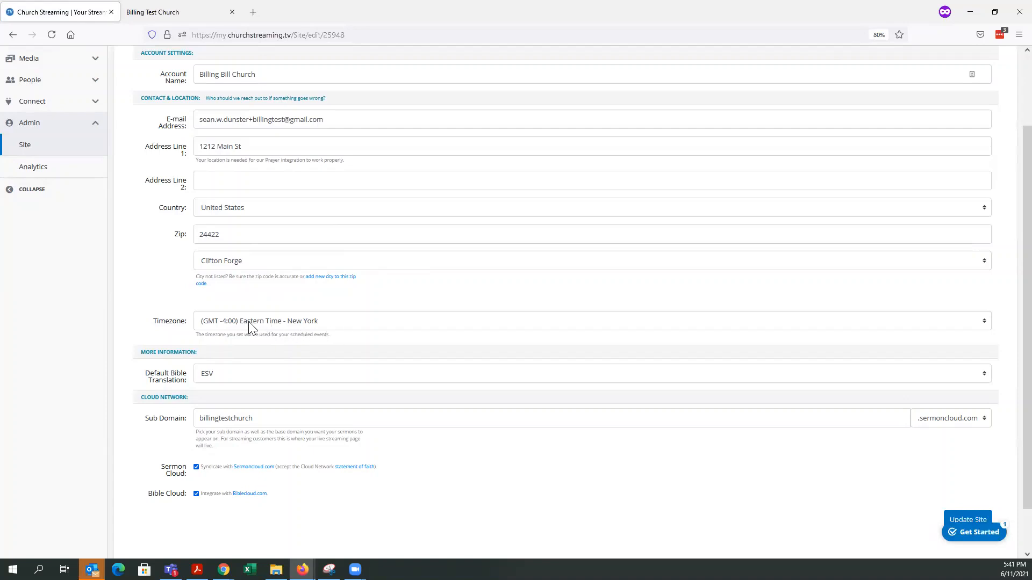
pyautogui.click(248, 322)
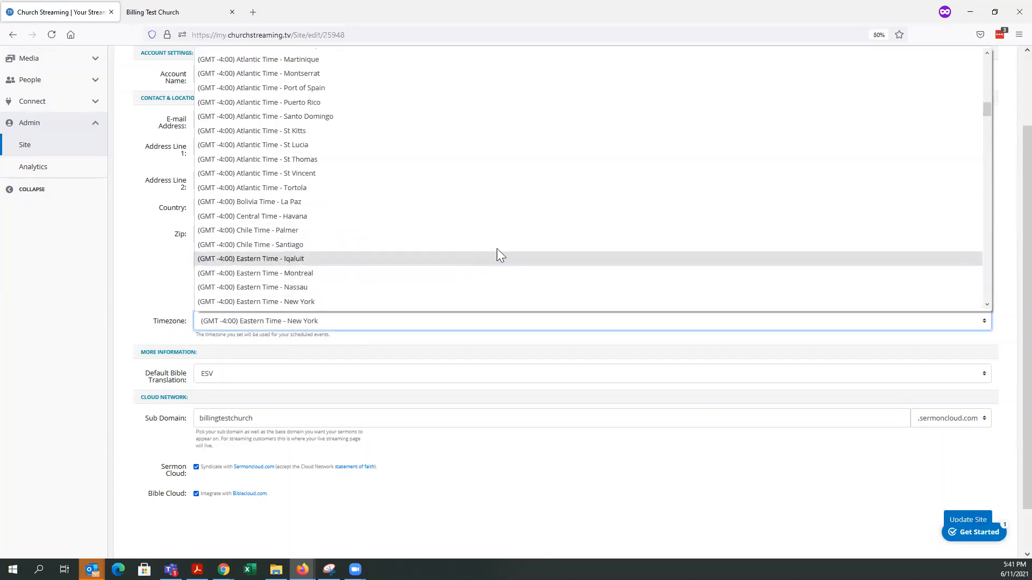
pyautogui.click(316, 321)
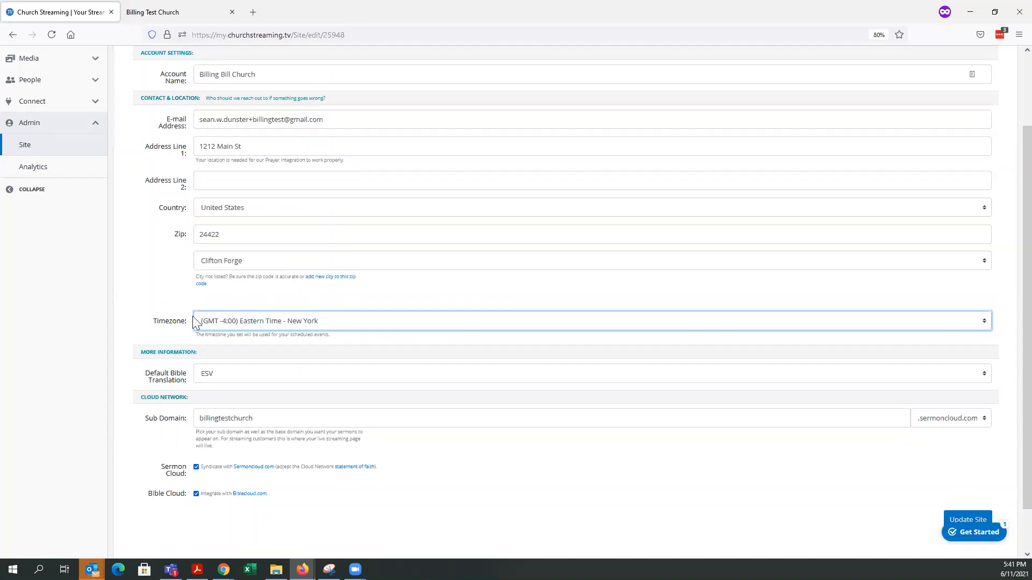
pyautogui.click(155, 286)
pyautogui.scroll(-2, 177, 293)
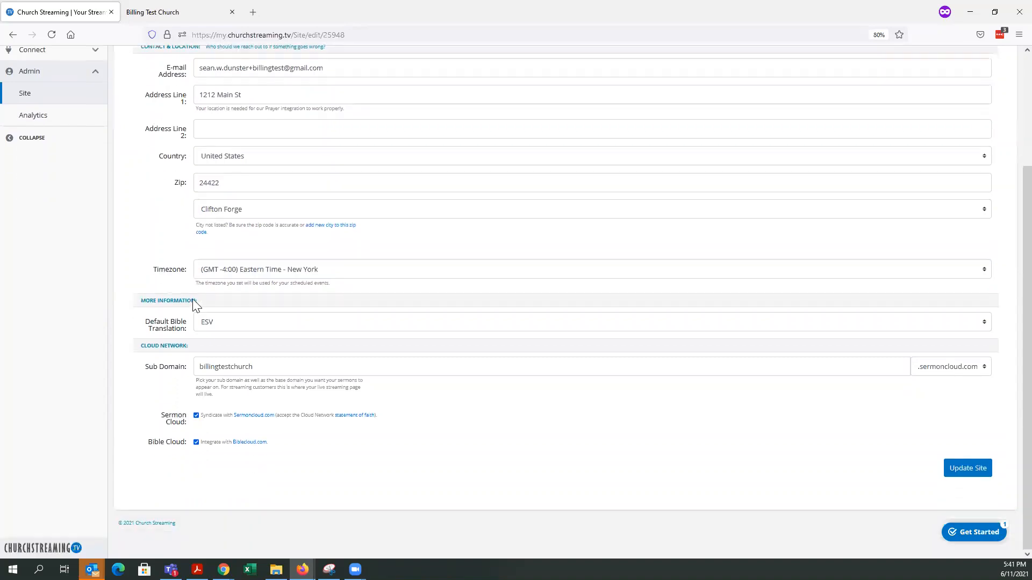
pyautogui.click(233, 326)
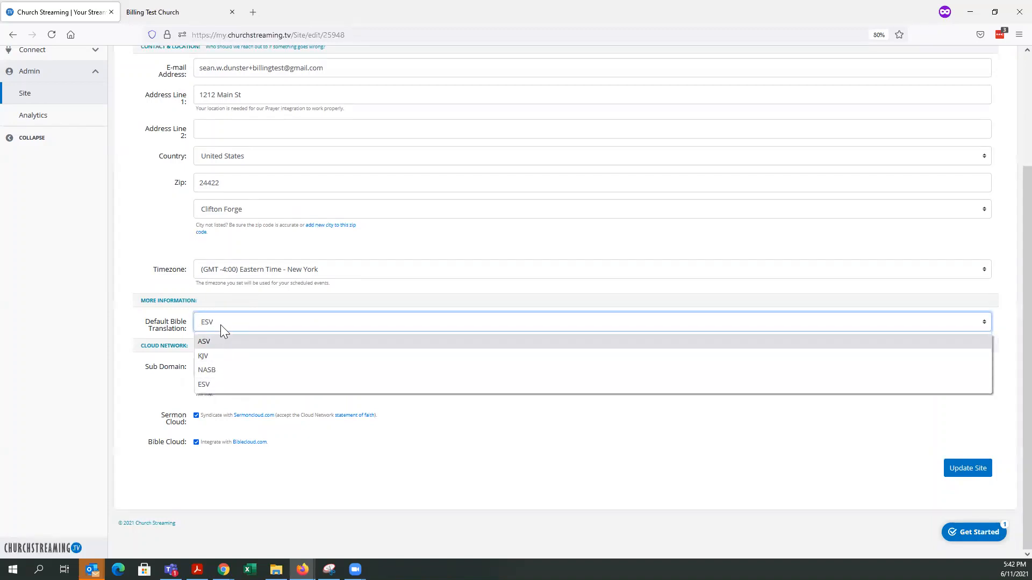
pyautogui.click(221, 321)
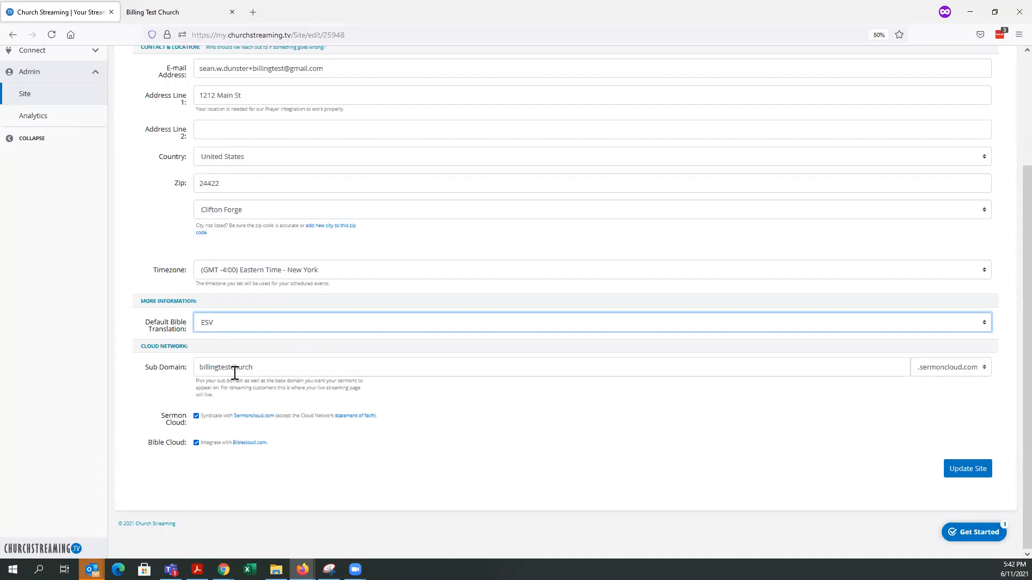
# Step: Validate the billingtestchurch sub domain as available, then open the Cloud Network statement of faith link
pyautogui.scroll(3, 235, 373)
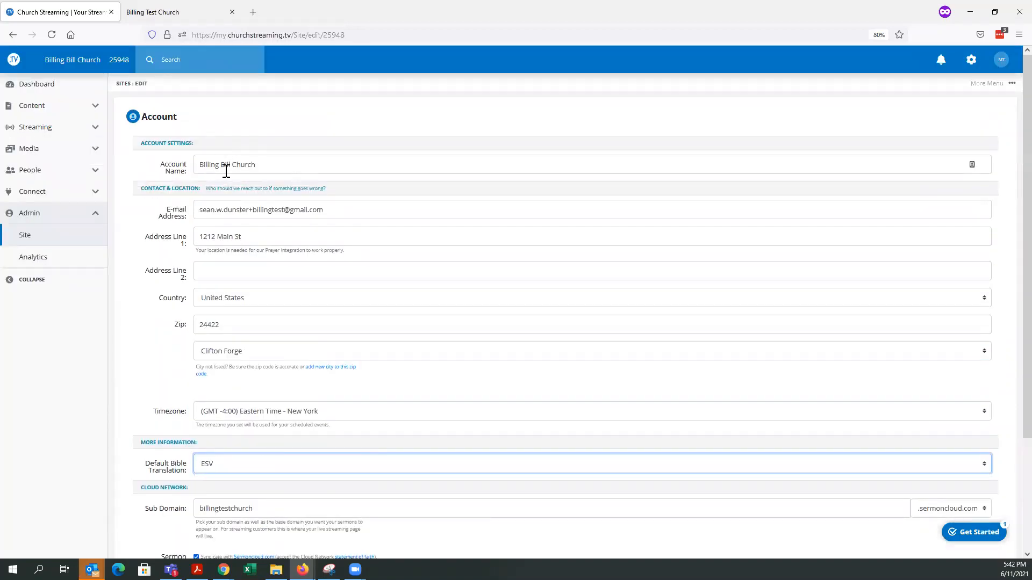
pyautogui.scroll(-3, 237, 376)
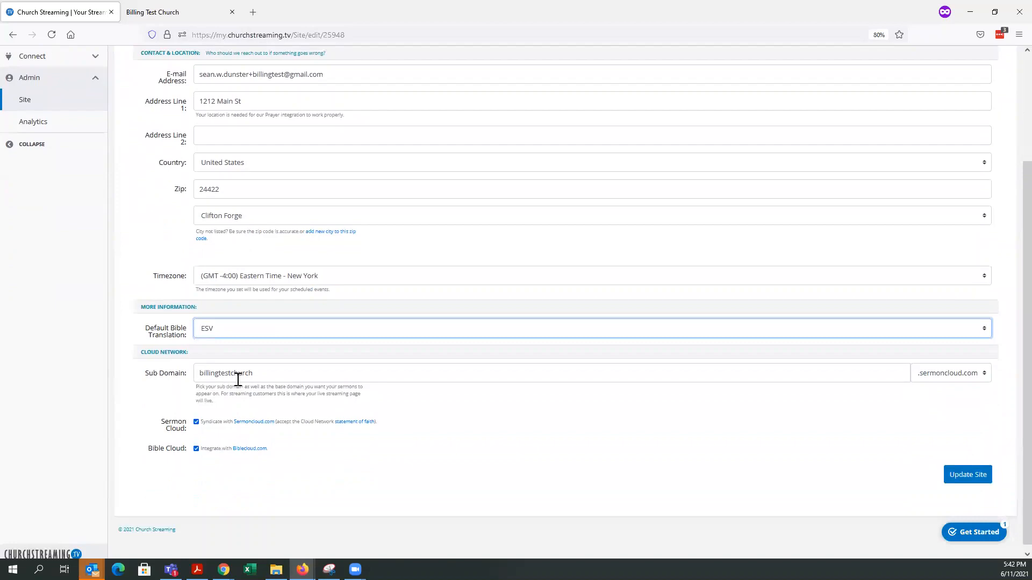
pyautogui.scroll(3, 279, 382)
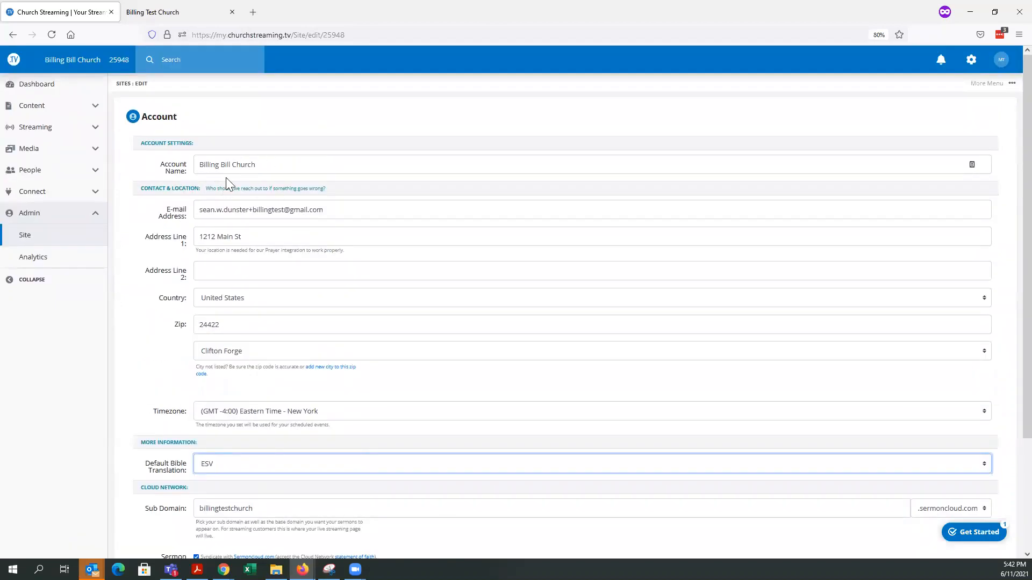
pyautogui.scroll(-3, 271, 203)
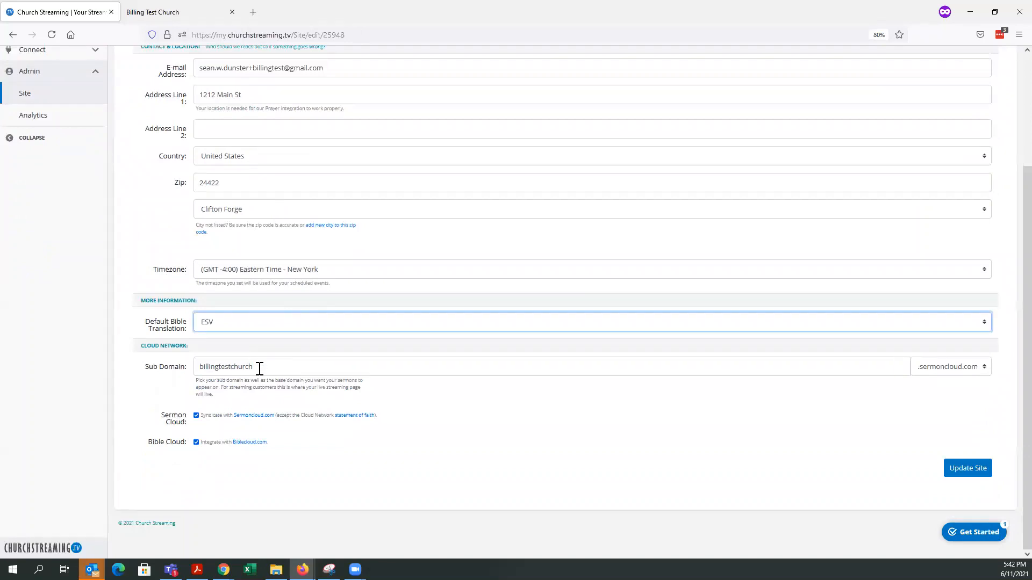
pyautogui.moveTo(265, 371); pyautogui.dragTo(172, 371)
pyautogui.click(496, 430)
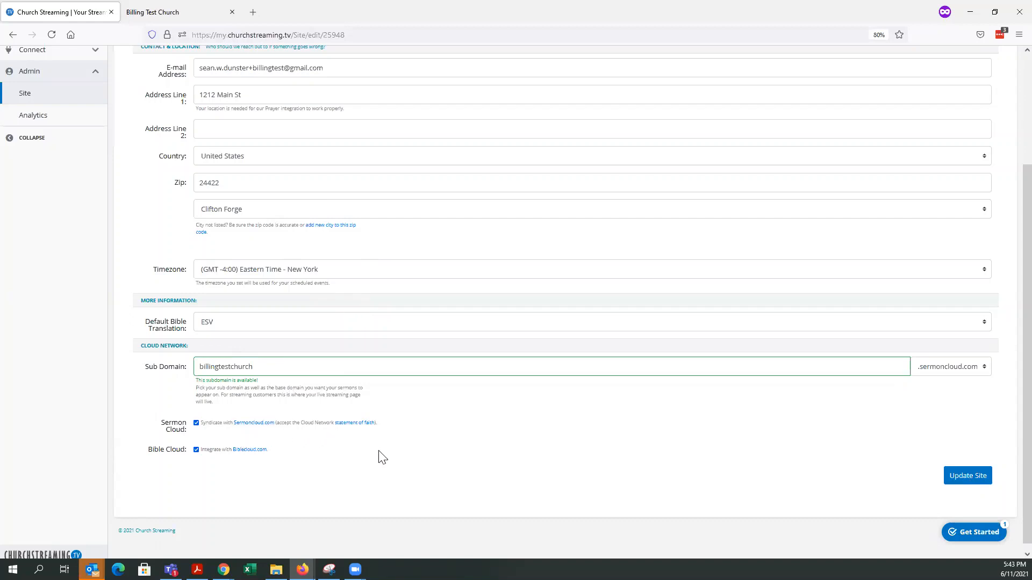
pyautogui.click(360, 425)
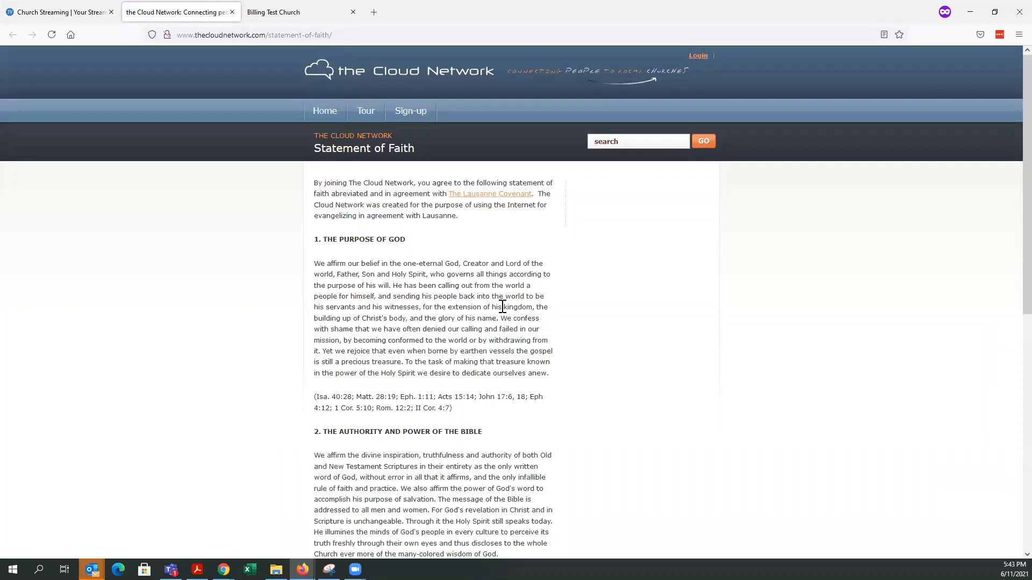
# Step: Read through the Cloud Network Statement of Faith page, then close its tab
pyautogui.scroll(-2, 707, 285)
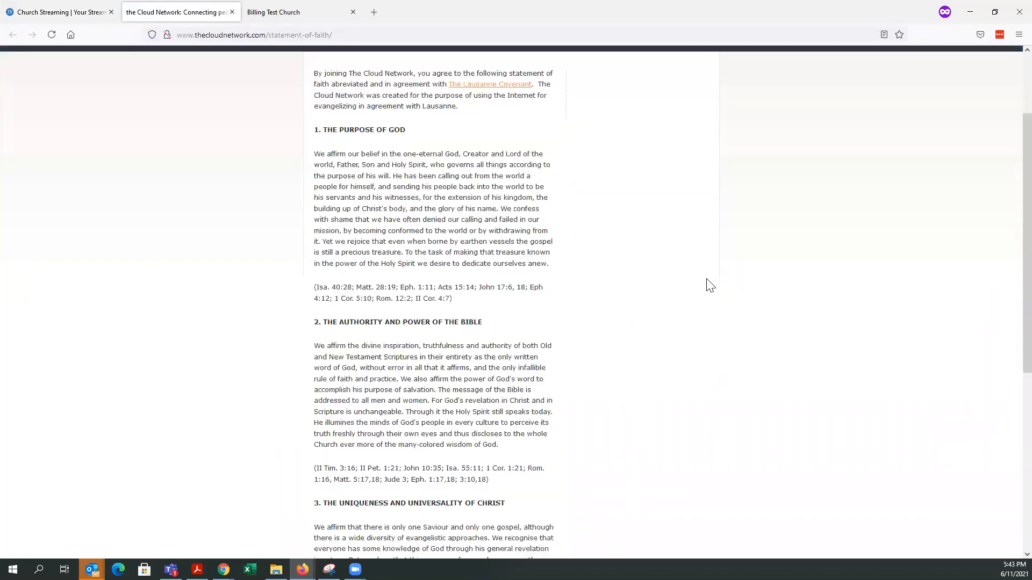
pyautogui.scroll(-6, 708, 285)
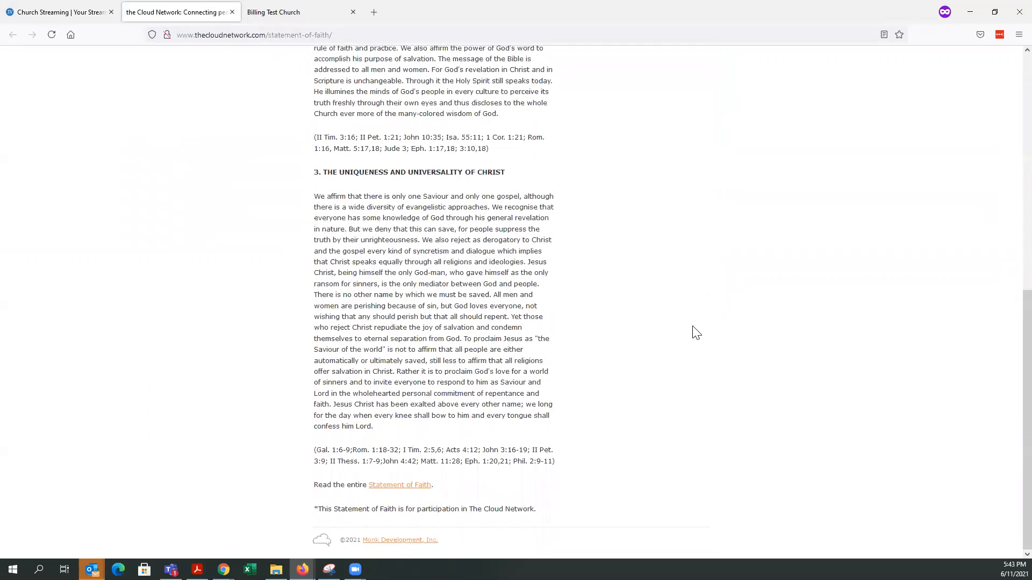
pyautogui.scroll(8, 697, 333)
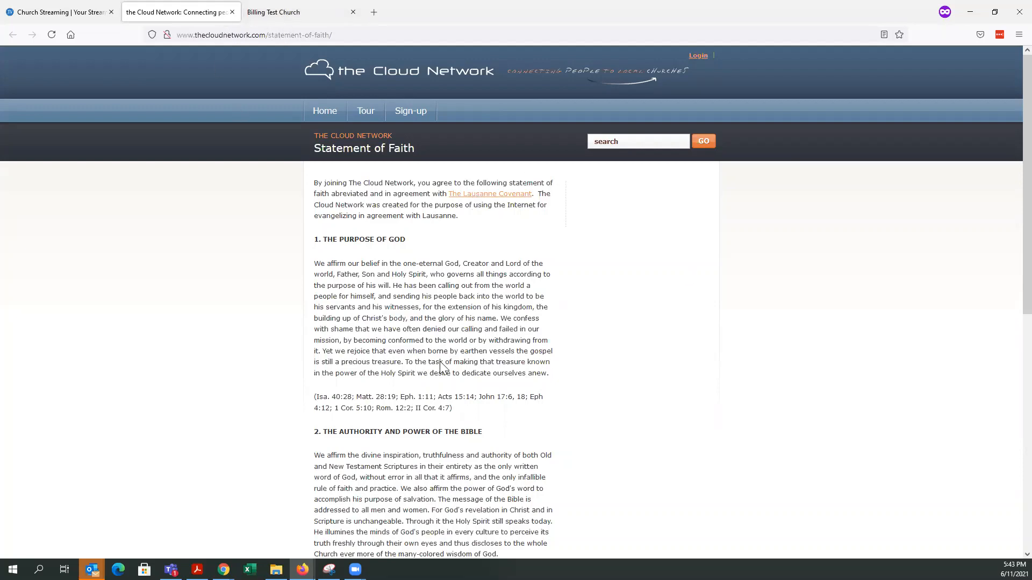
pyautogui.scroll(-8, 379, 306)
pyautogui.scroll(8, 395, 317)
pyautogui.click(233, 13)
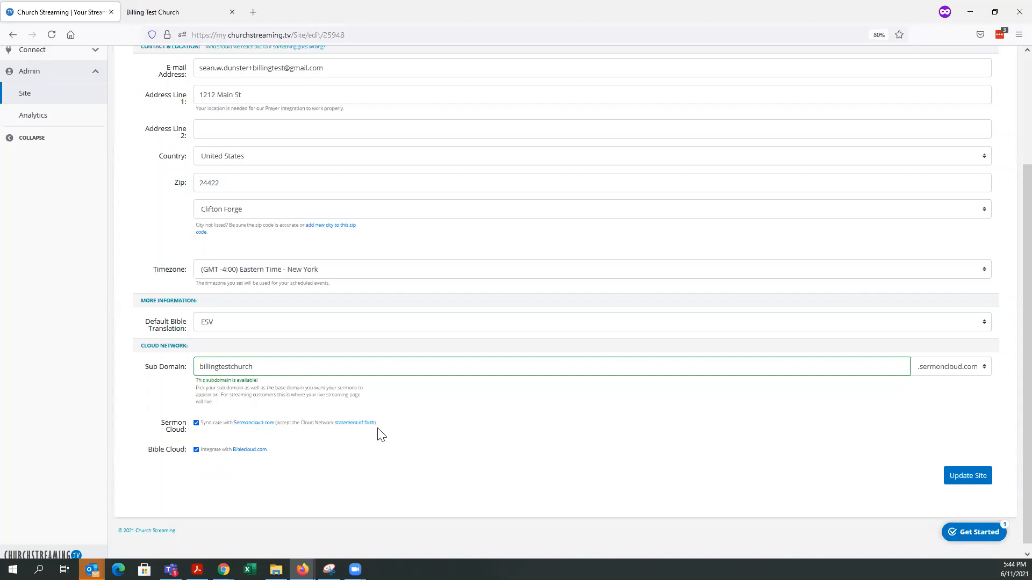
# Step: Update the site again, keeping zip 24422 and city Clifton Forge
pyautogui.scroll(3, 371, 414)
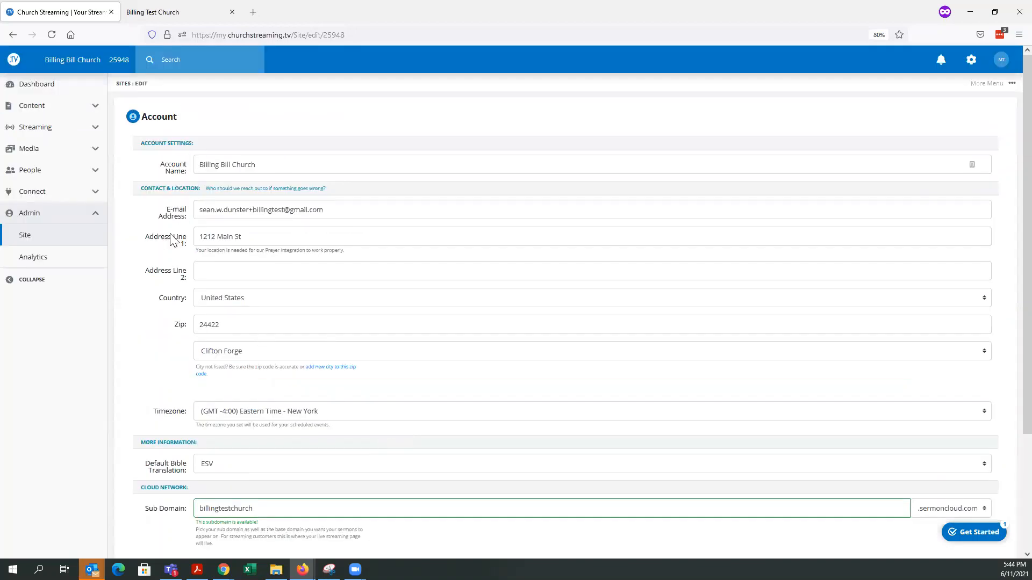
pyautogui.scroll(-3, 253, 348)
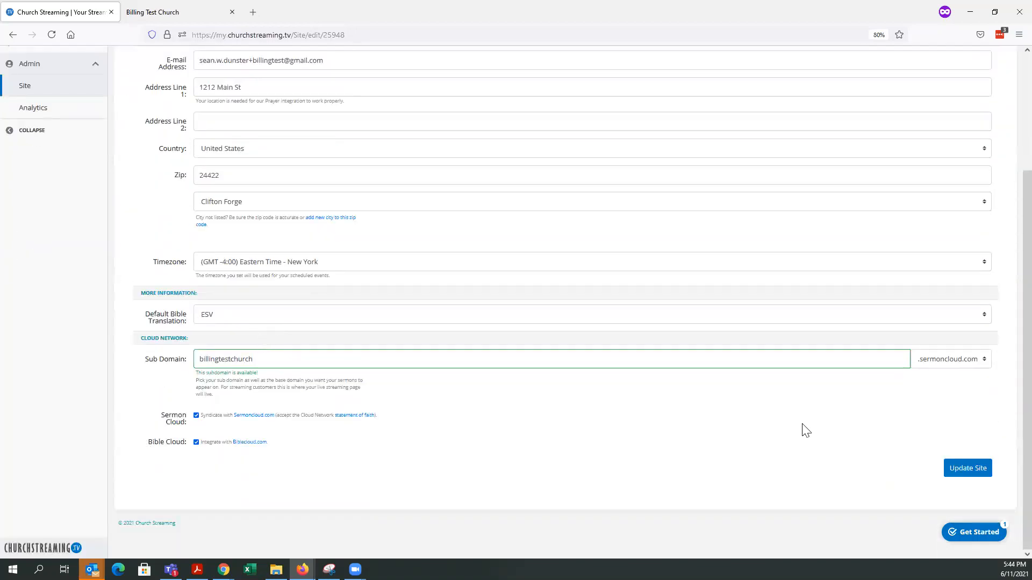
pyautogui.click(971, 472)
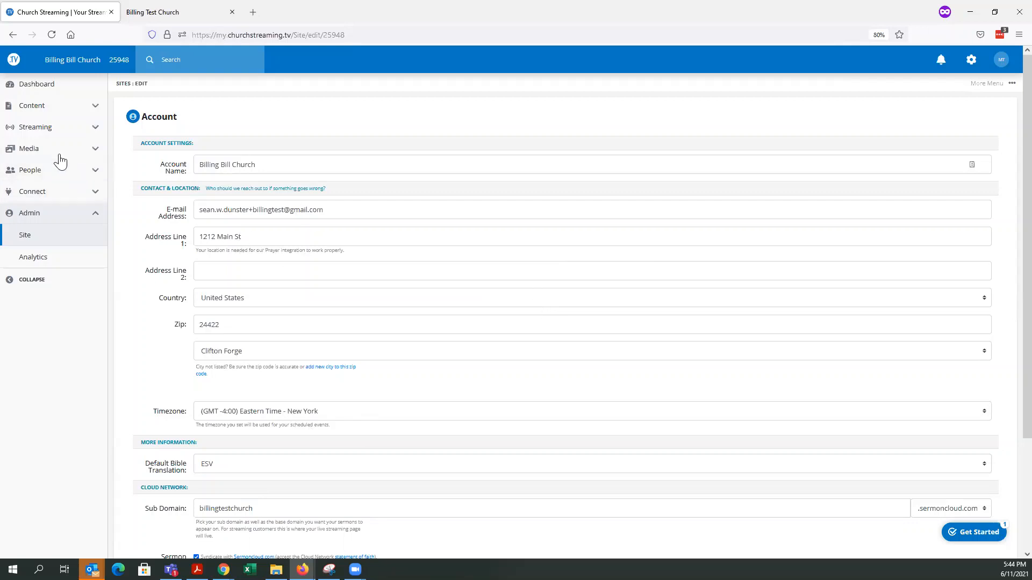
# Step: From the dashboard's stream calendar, open a new stream form for June 11, 2021, discarding the accidental June 12 one
pyautogui.click(39, 85)
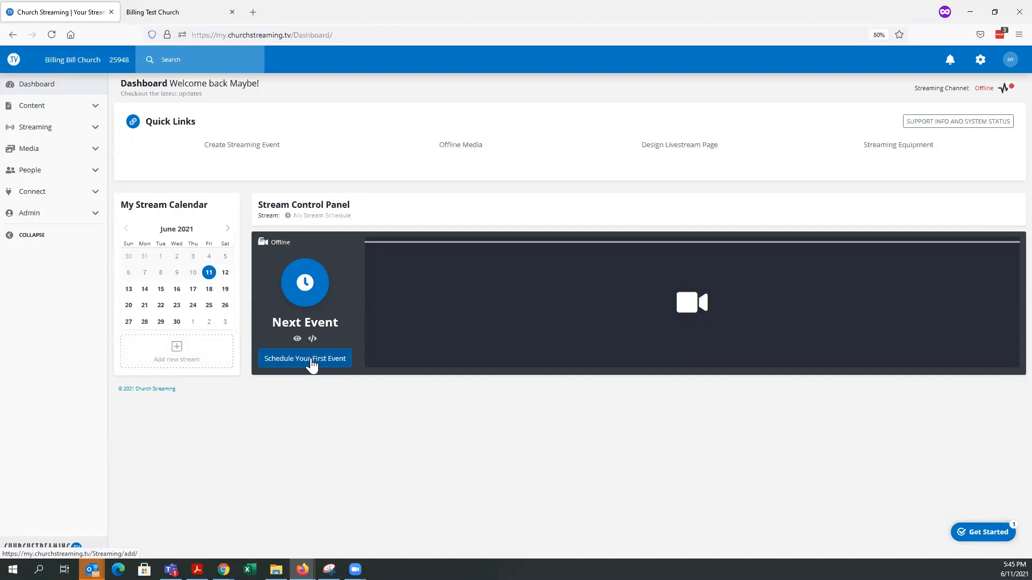
pyautogui.click(225, 274)
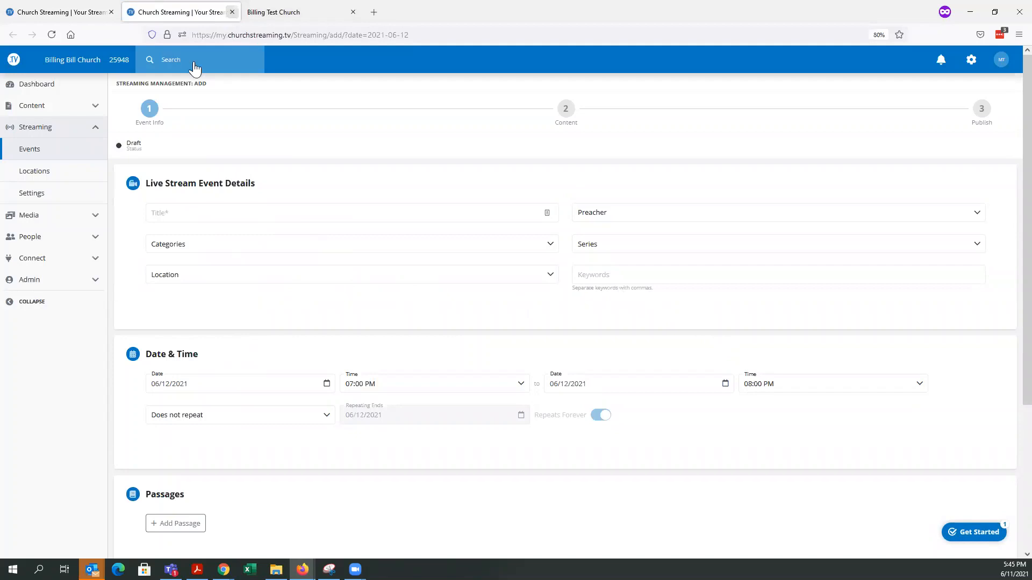
pyautogui.click(232, 11)
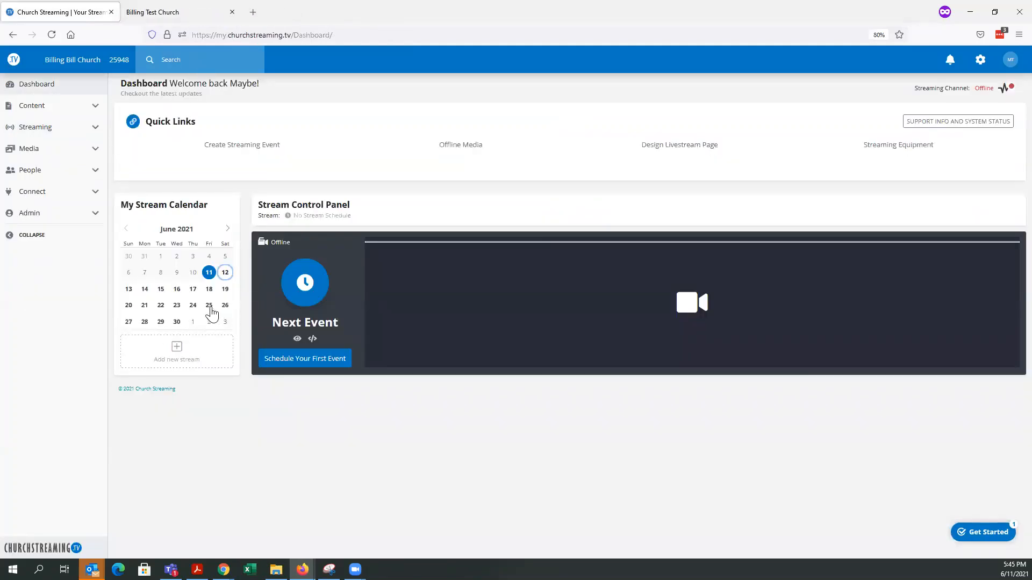
pyautogui.click(210, 275)
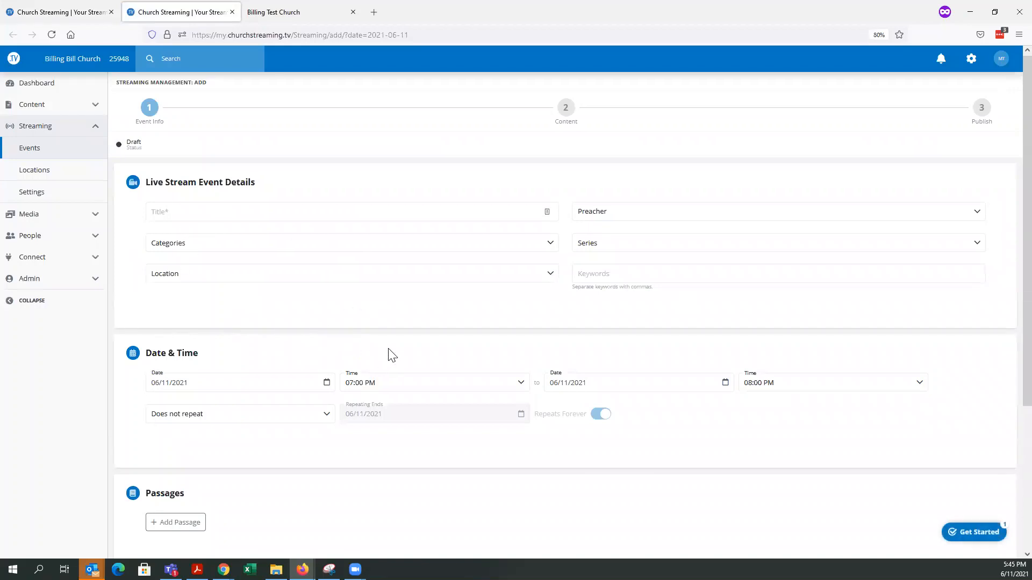
pyautogui.scroll(-4, 398, 371)
pyautogui.scroll(4, 405, 386)
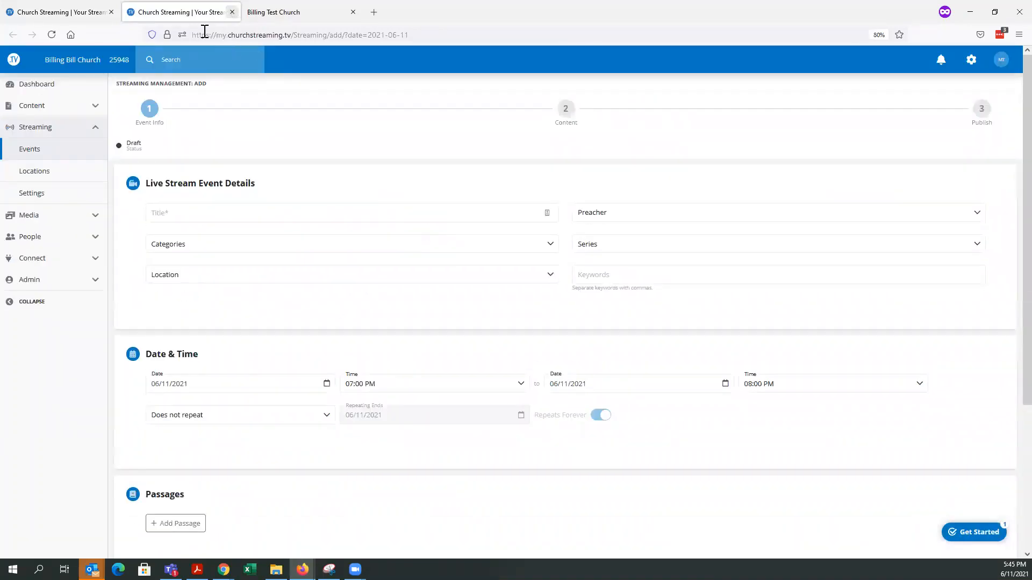
# Step: Discard the unfinished event form and go to the Streaming Settings media page
pyautogui.click(232, 12)
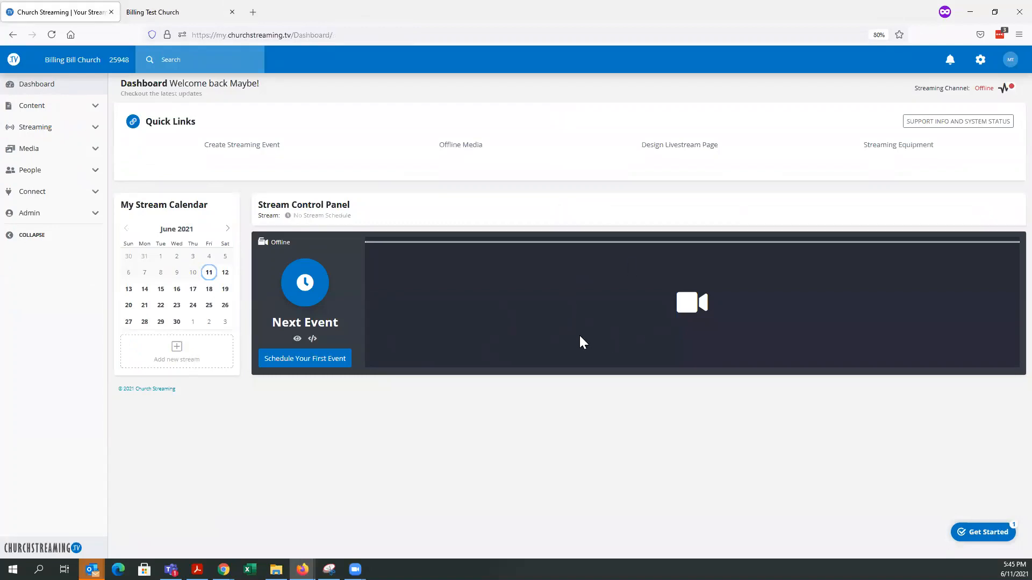
pyautogui.click(94, 129)
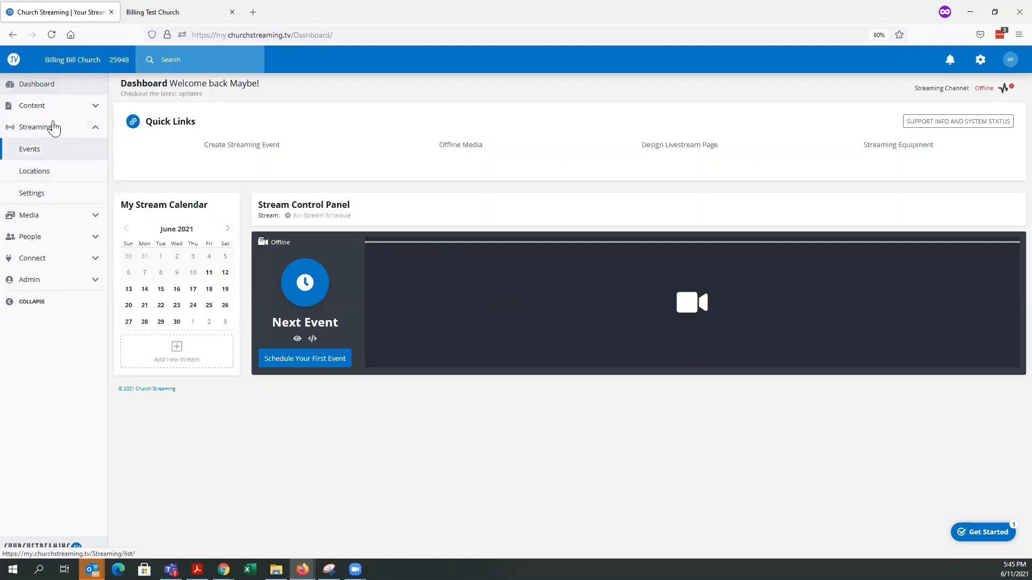
pyautogui.click(38, 195)
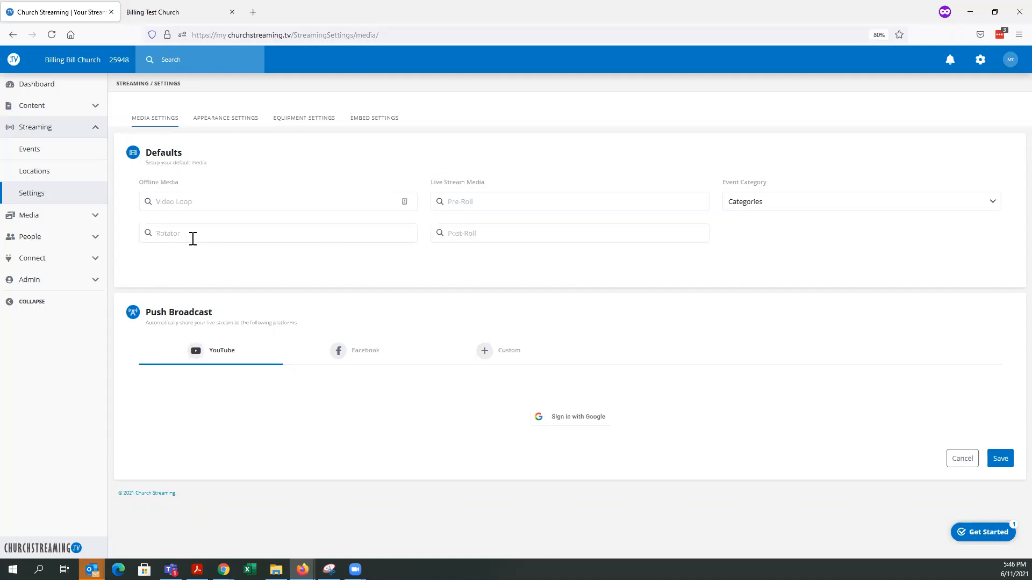
pyautogui.click(37, 86)
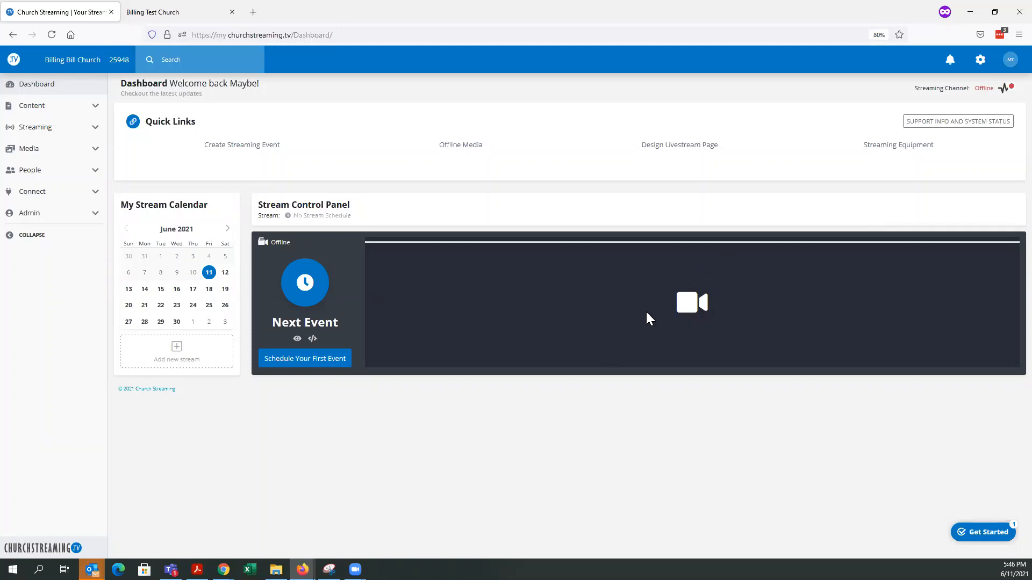
# Step: Set Default Sermon Video as the offline video loop in Streaming Settings and save
pyautogui.click(94, 133)
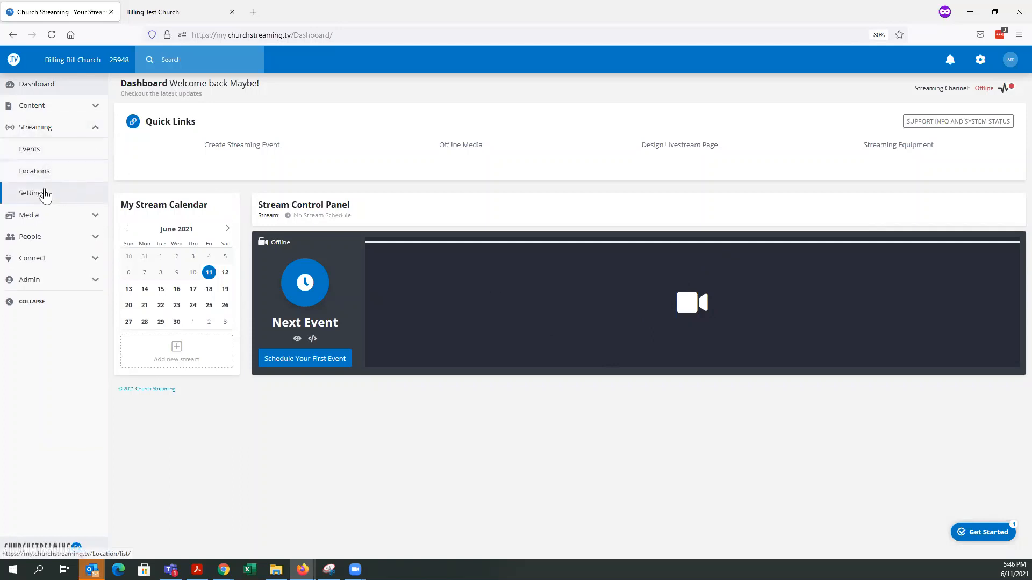
pyautogui.click(44, 194)
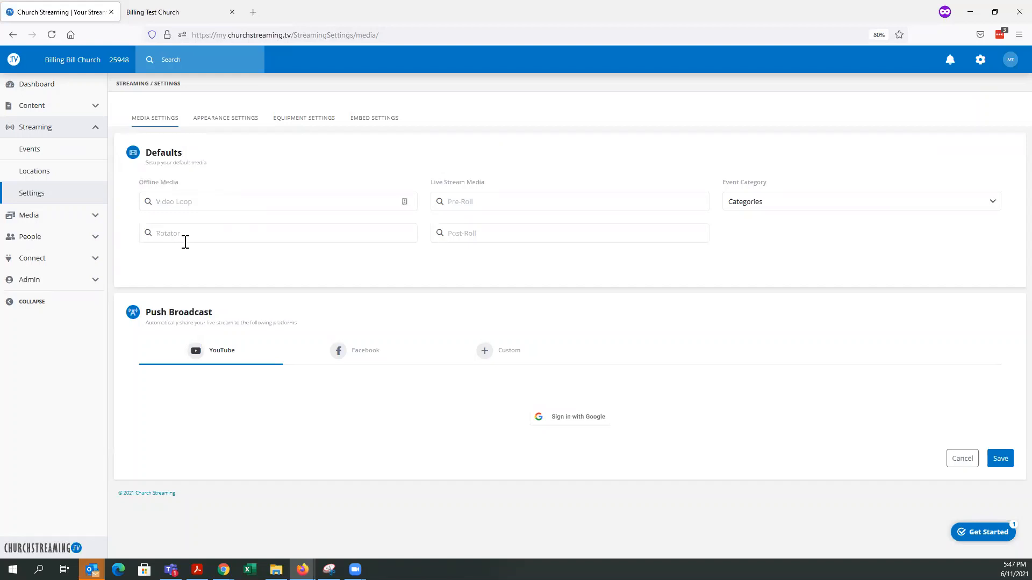
pyautogui.click(223, 206)
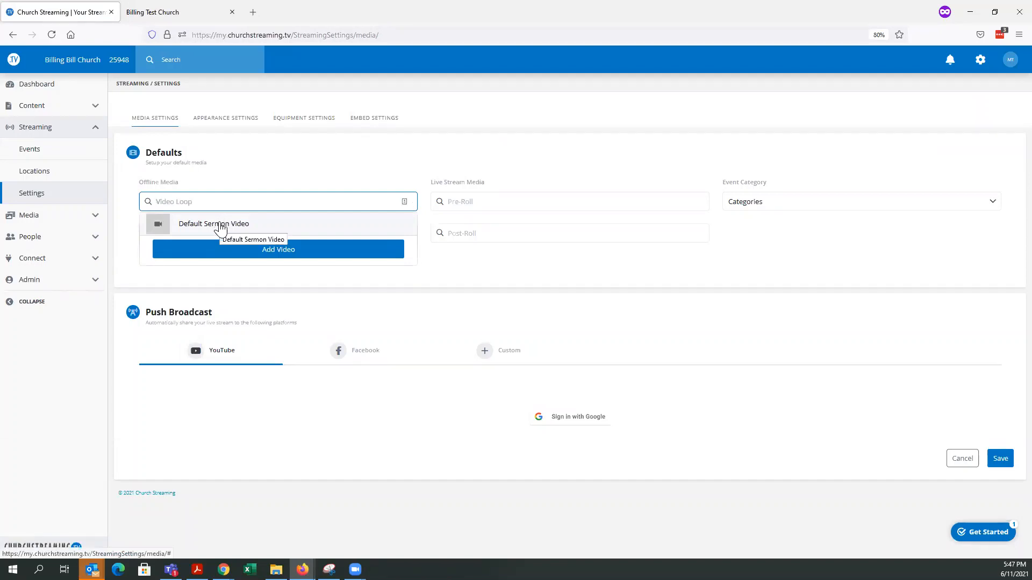
pyautogui.click(223, 226)
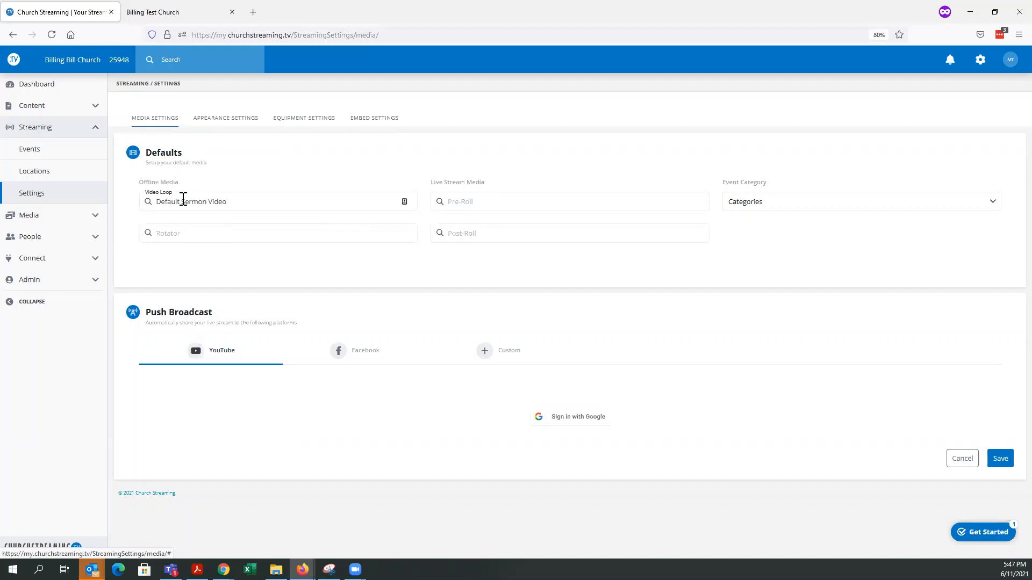
pyautogui.click(244, 203)
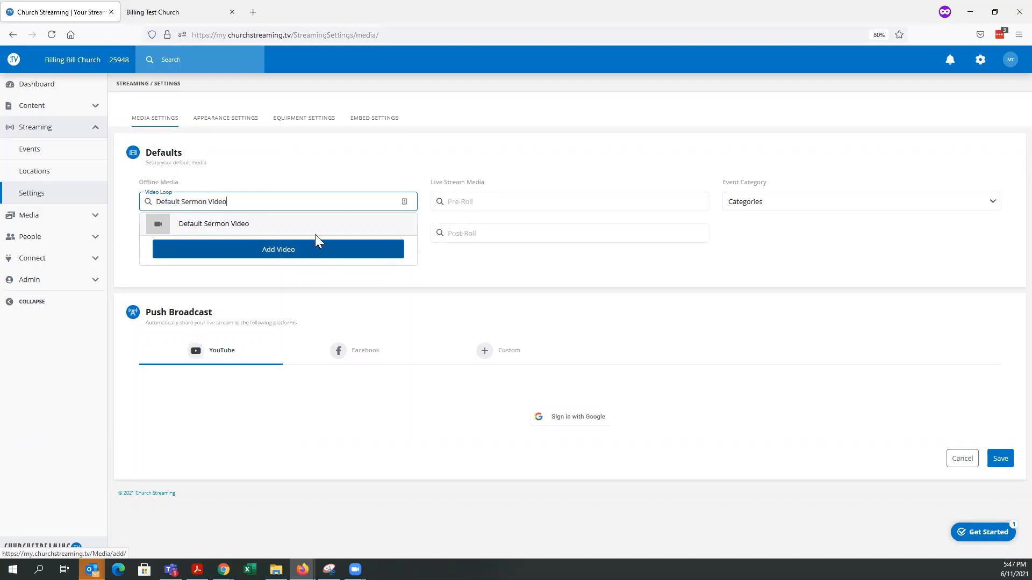
pyautogui.click(309, 183)
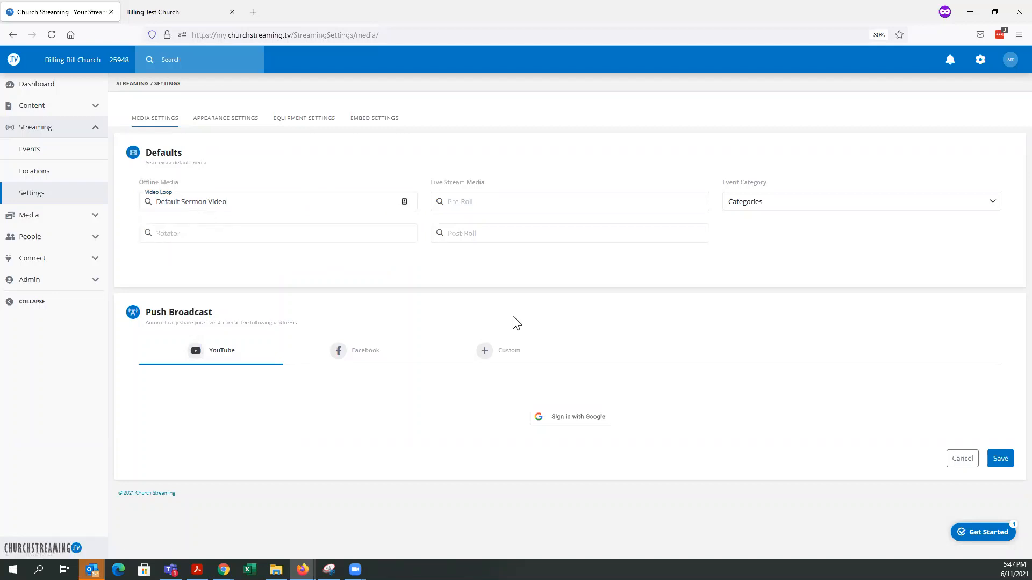
pyautogui.click(1001, 459)
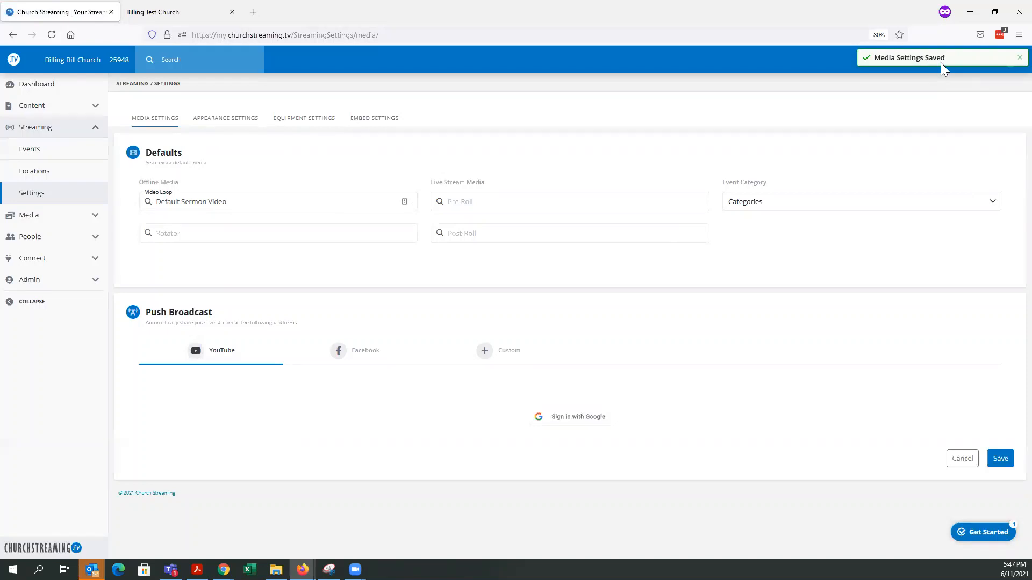
pyautogui.click(36, 86)
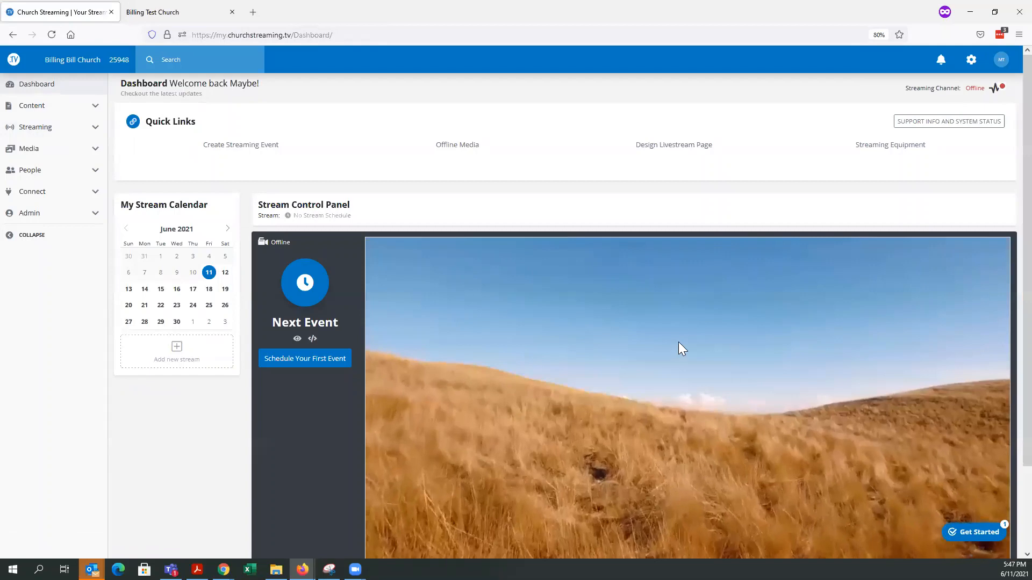
# Step: Watch the grassy hillside offline video looping in the dashboard's Stream Control Panel
pyautogui.scroll(-3, 677, 343)
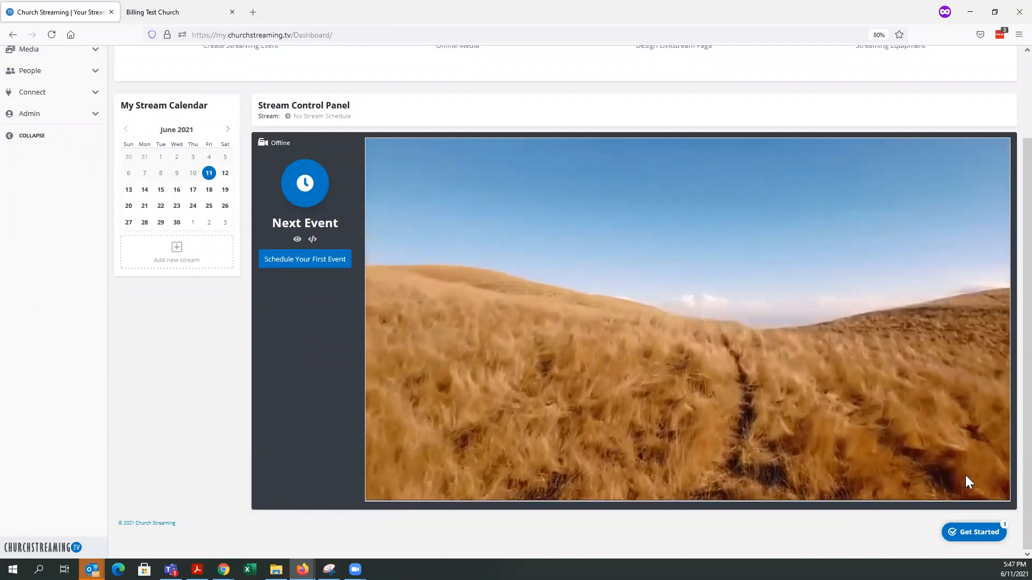
pyautogui.scroll(3, 985, 105)
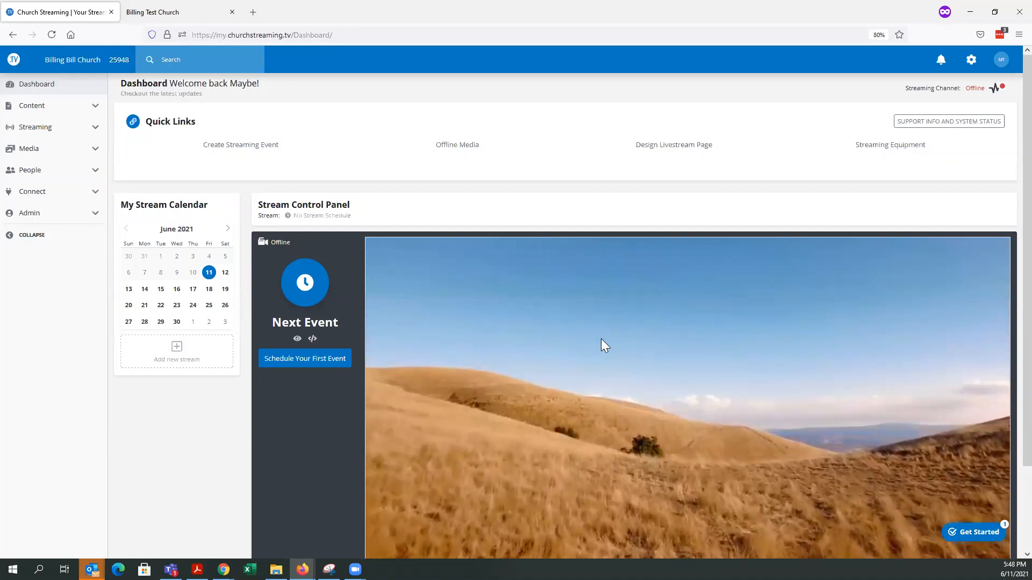
pyautogui.scroll(-2, 599, 340)
pyautogui.scroll(2, 589, 414)
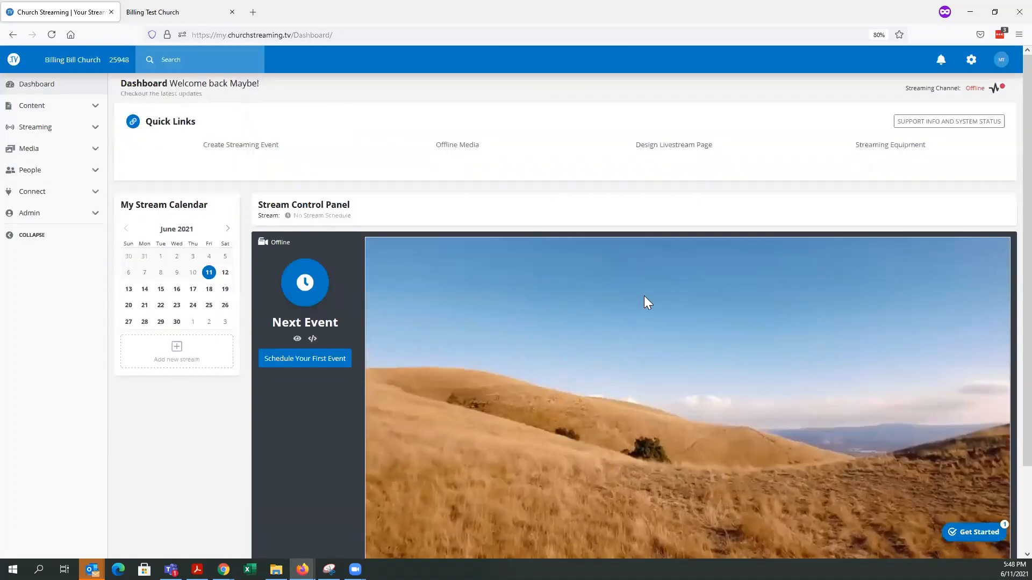
pyautogui.scroll(-2, 757, 356)
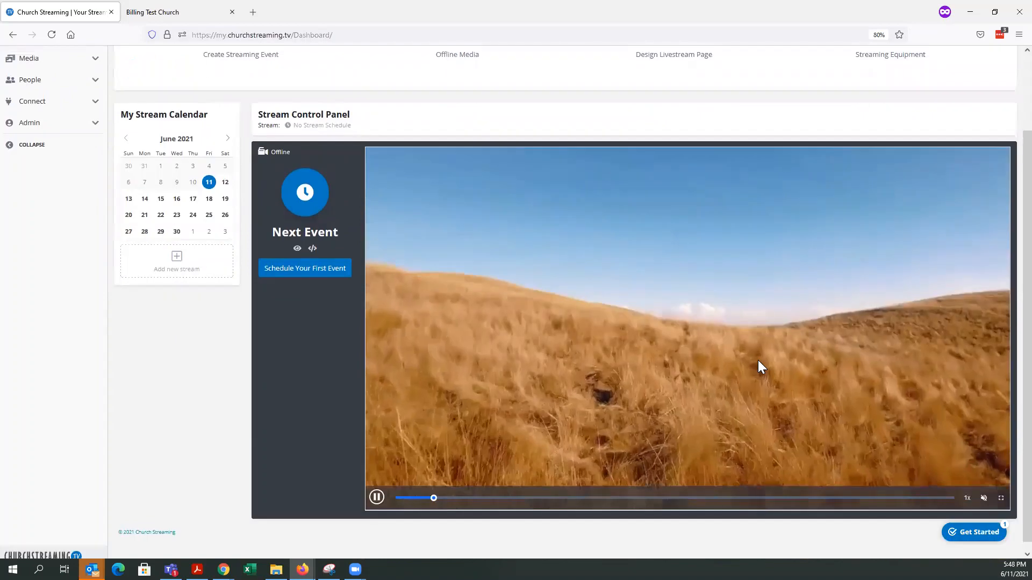
pyautogui.scroll(2, 467, 290)
pyautogui.click(76, 130)
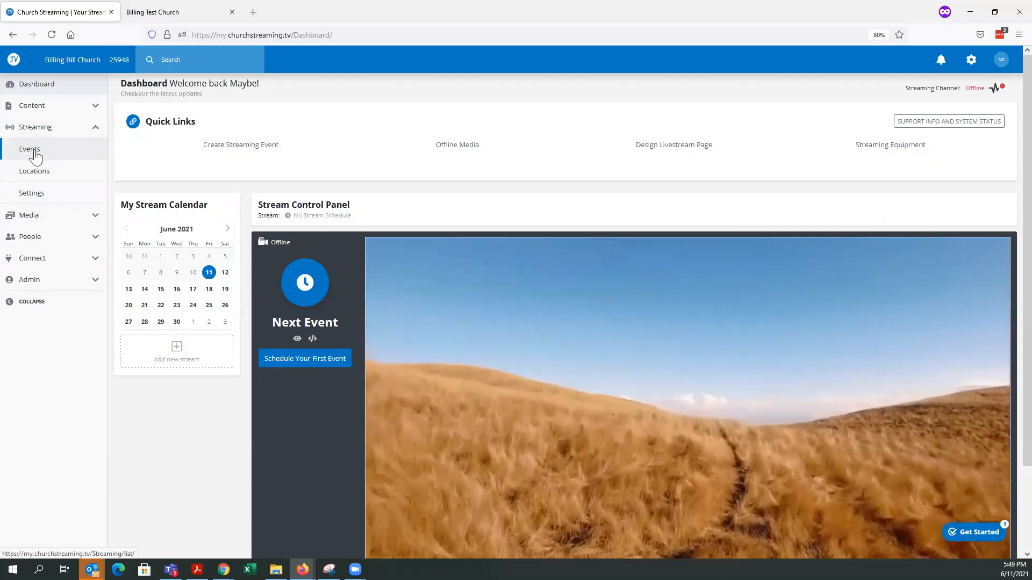
# Step: Start a new stream event titled 'A brand New Test Ev' located at the church's own address
pyautogui.click(37, 155)
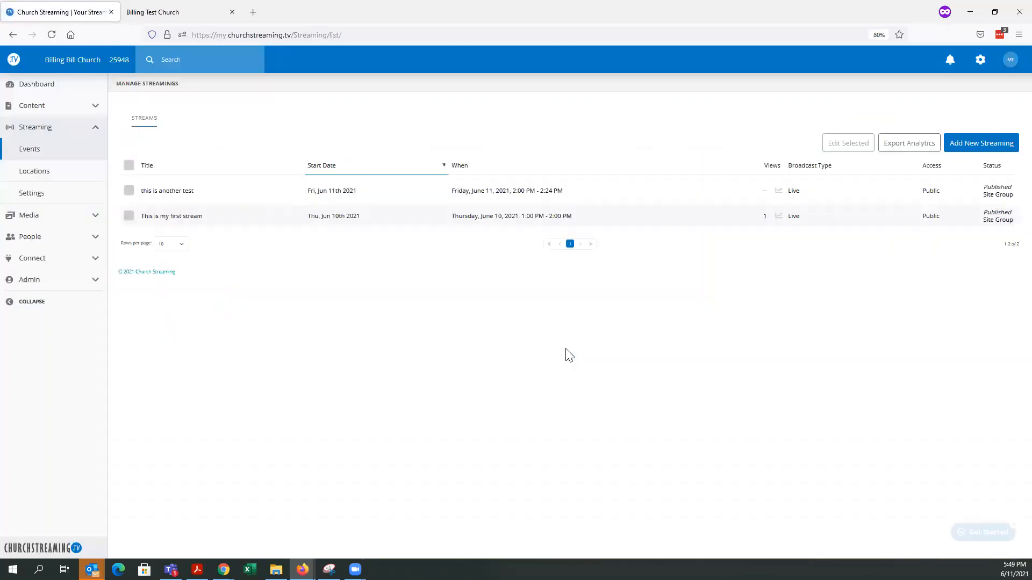
pyautogui.click(982, 145)
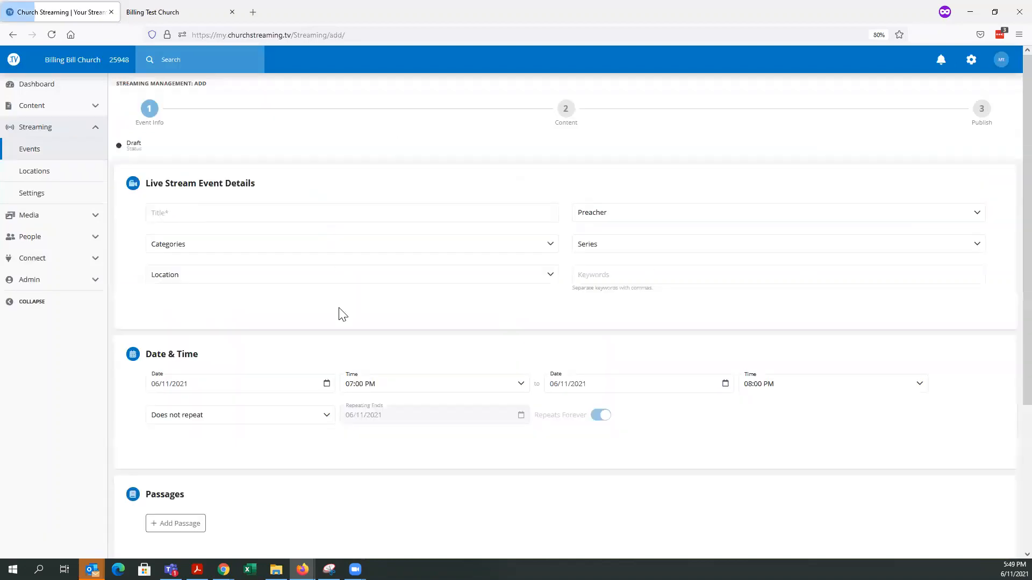
pyautogui.click(169, 212)
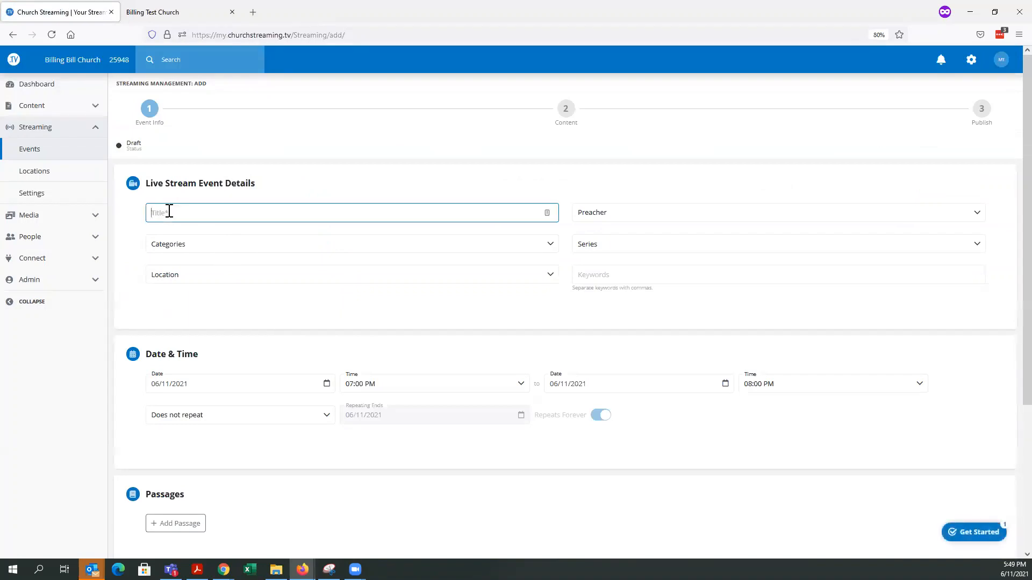
pyautogui.write('A brand New')
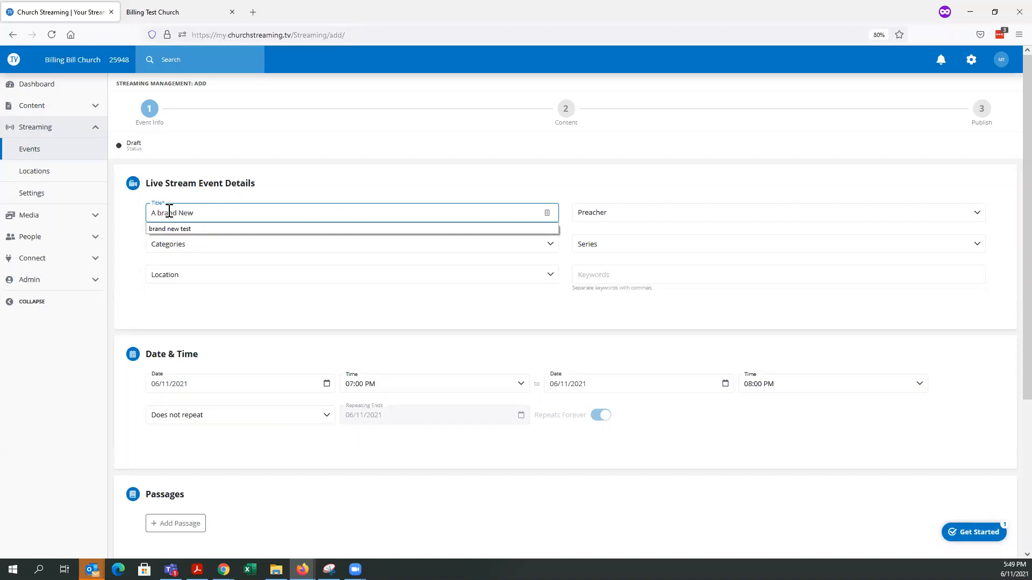
pyautogui.write(' Test Event')
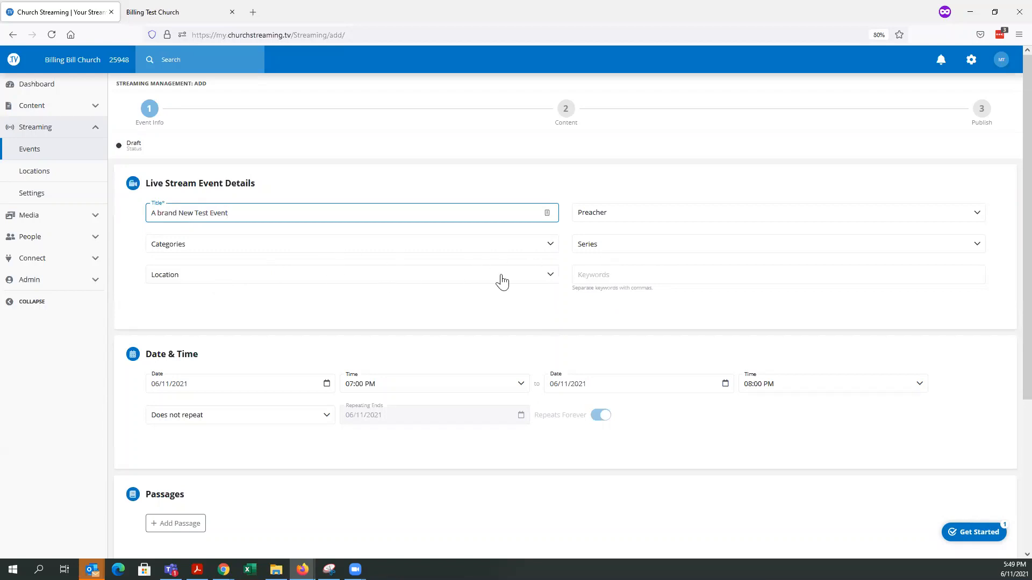
pyautogui.click(328, 277)
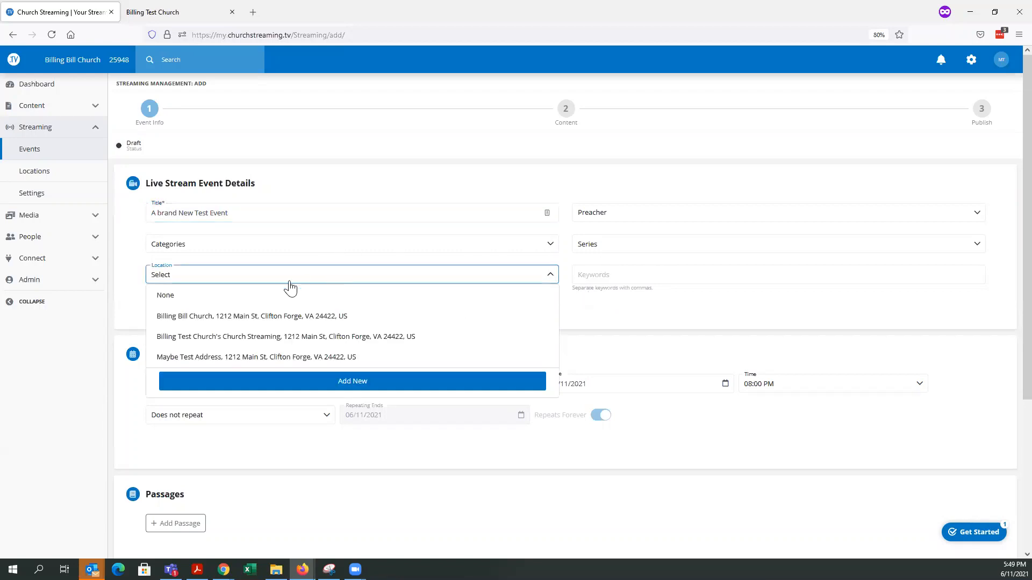
pyautogui.click(269, 317)
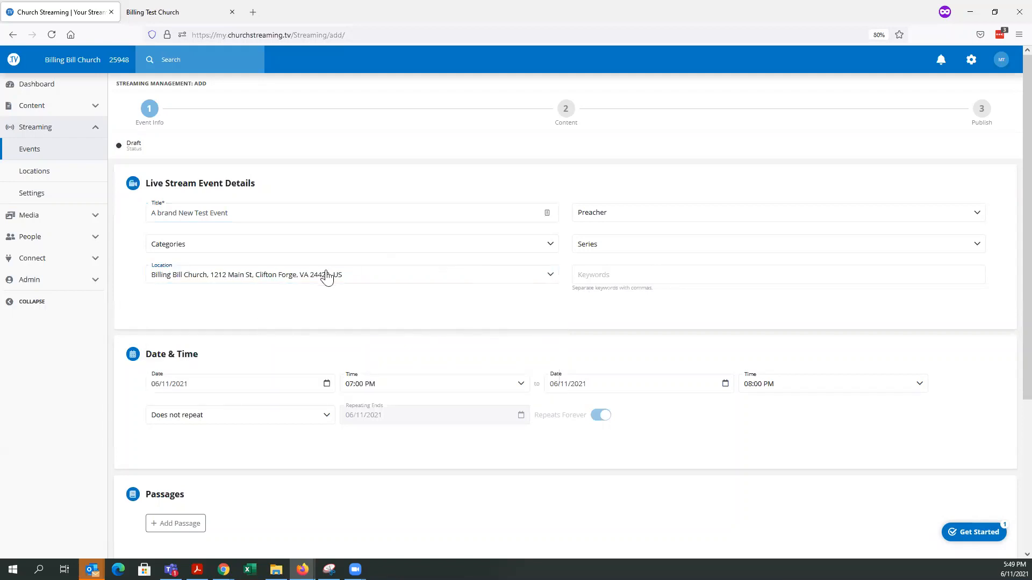
# Step: Leave the category unset and choose Add New from the preacher list
pyautogui.click(276, 249)
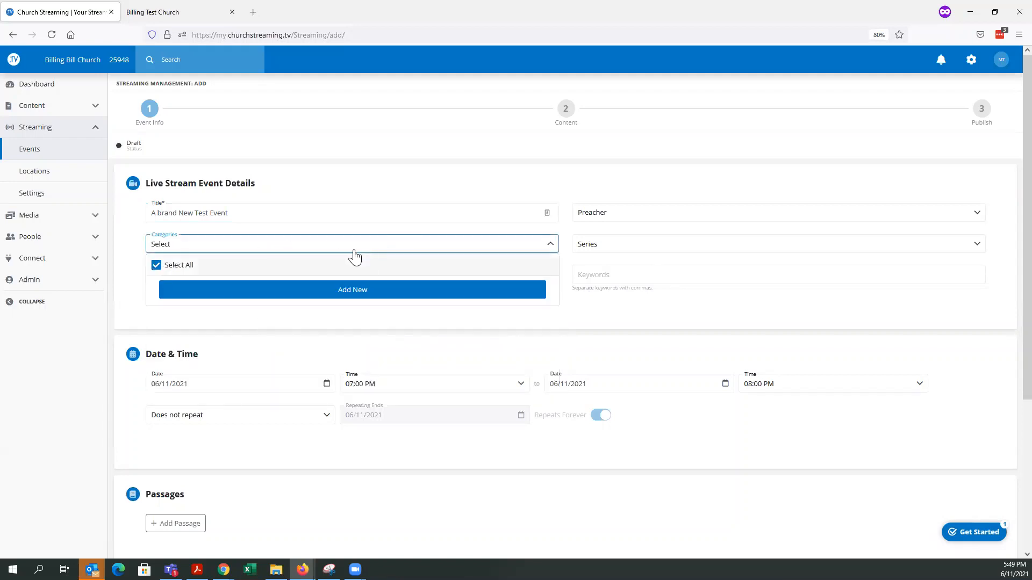
pyautogui.click(341, 191)
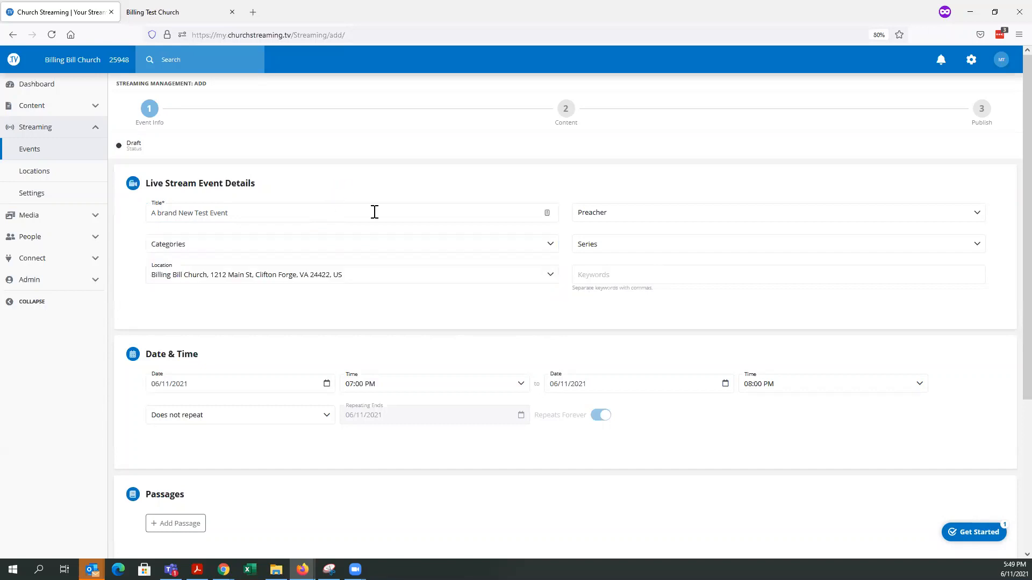
pyautogui.click(701, 222)
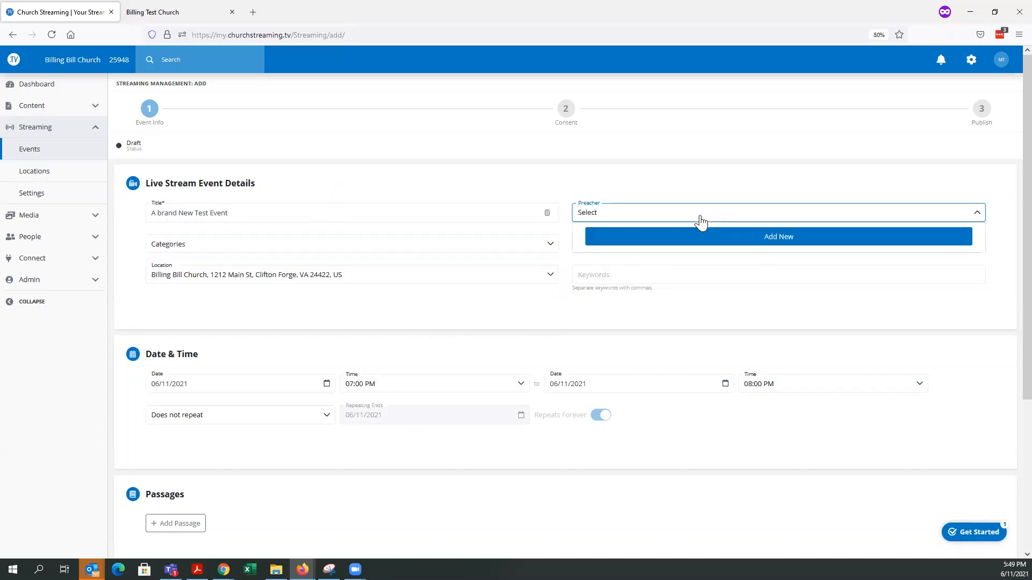
pyautogui.click(748, 239)
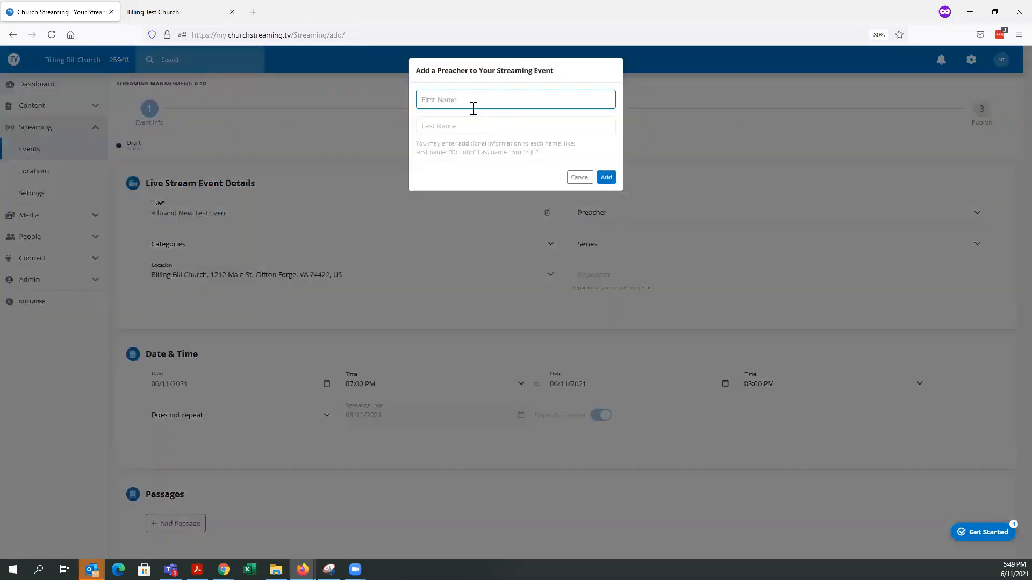
# Step: Create a new preacher from a first and last name and assign them to the test event
pyautogui.write('Sean')
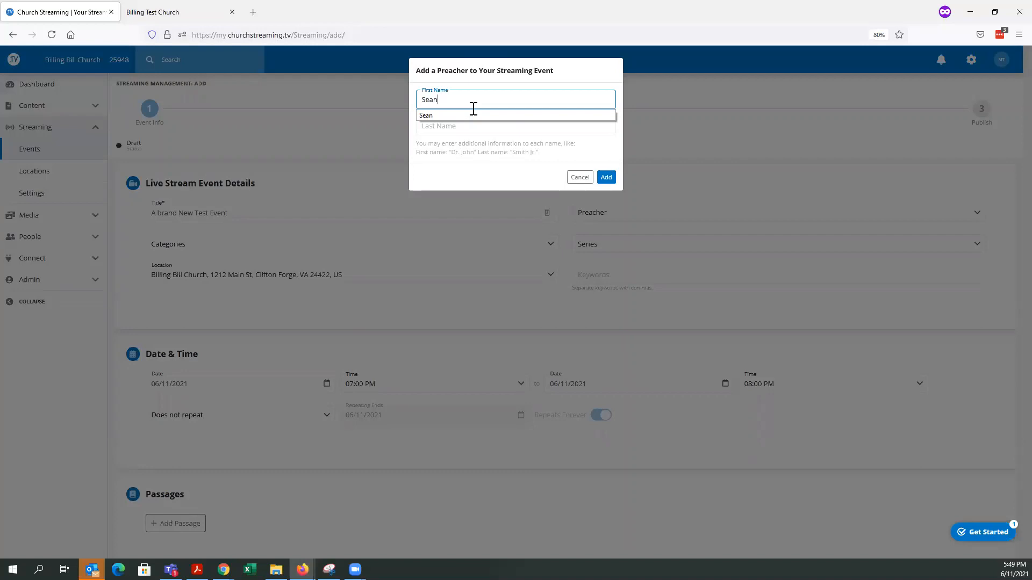
pyautogui.click(445, 127)
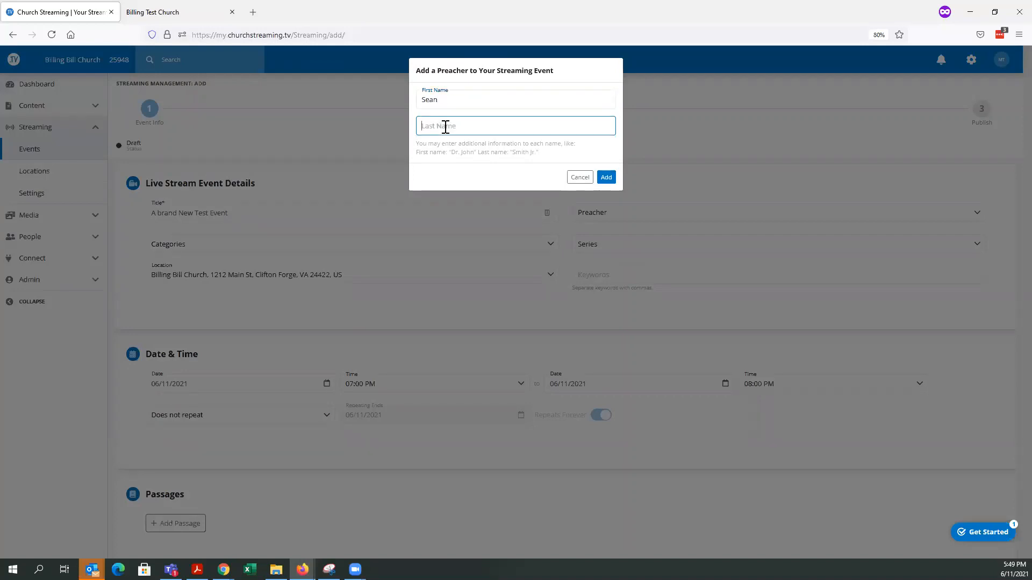
pyautogui.write('Dusnt')
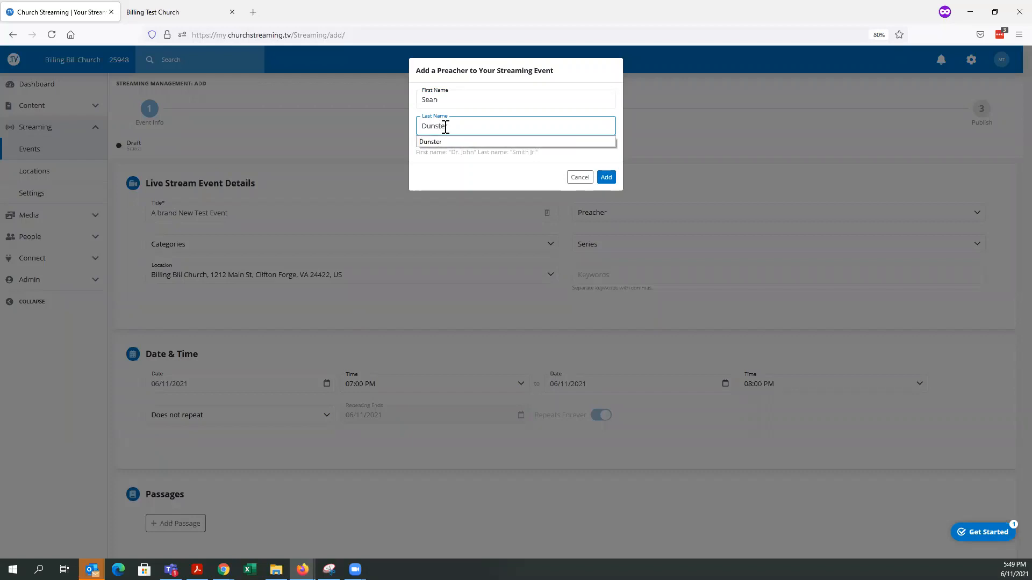
pyautogui.click(604, 177)
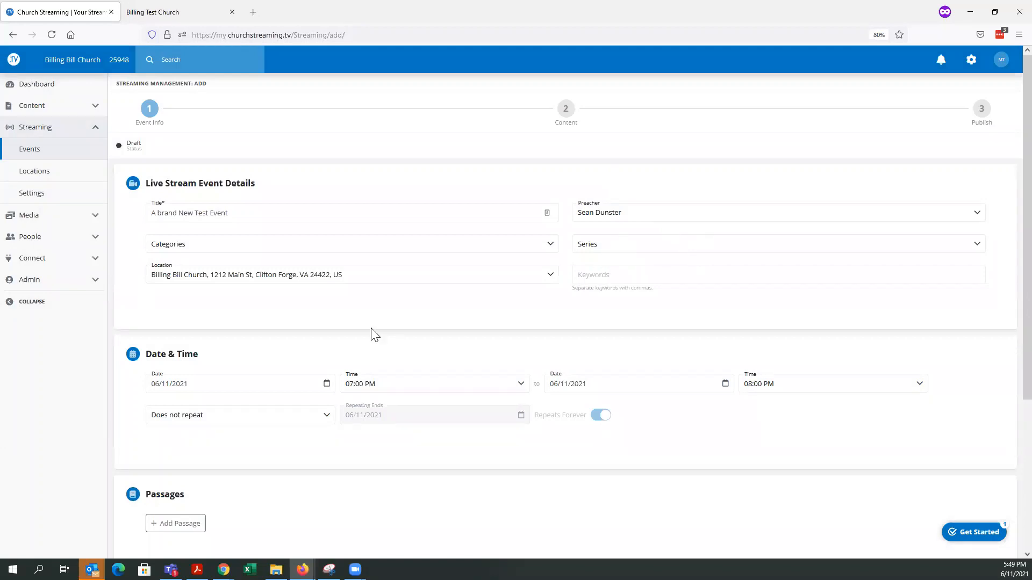
pyautogui.scroll(-2, 242, 343)
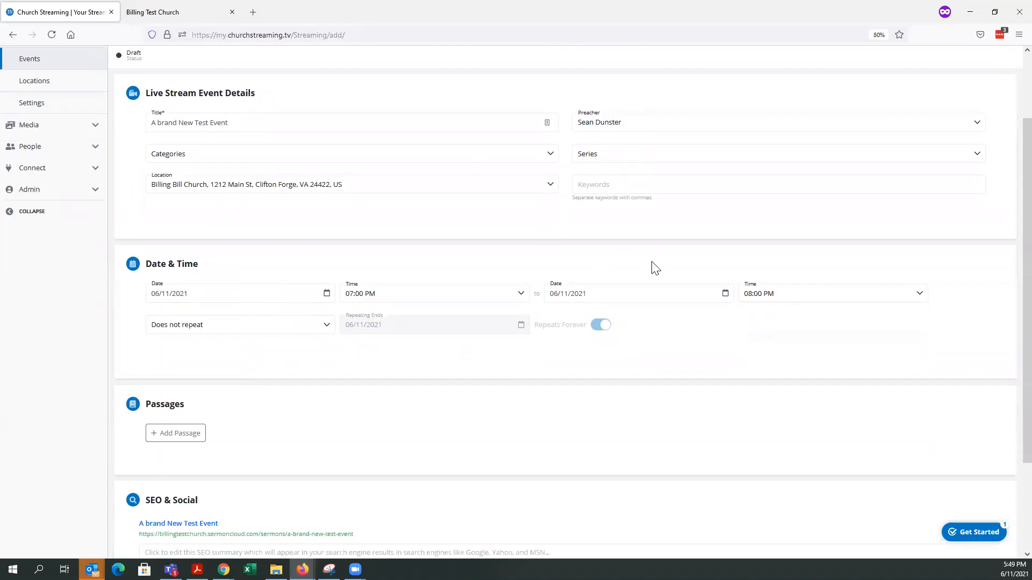
pyautogui.scroll(-2, 378, 329)
pyautogui.scroll(4, 378, 330)
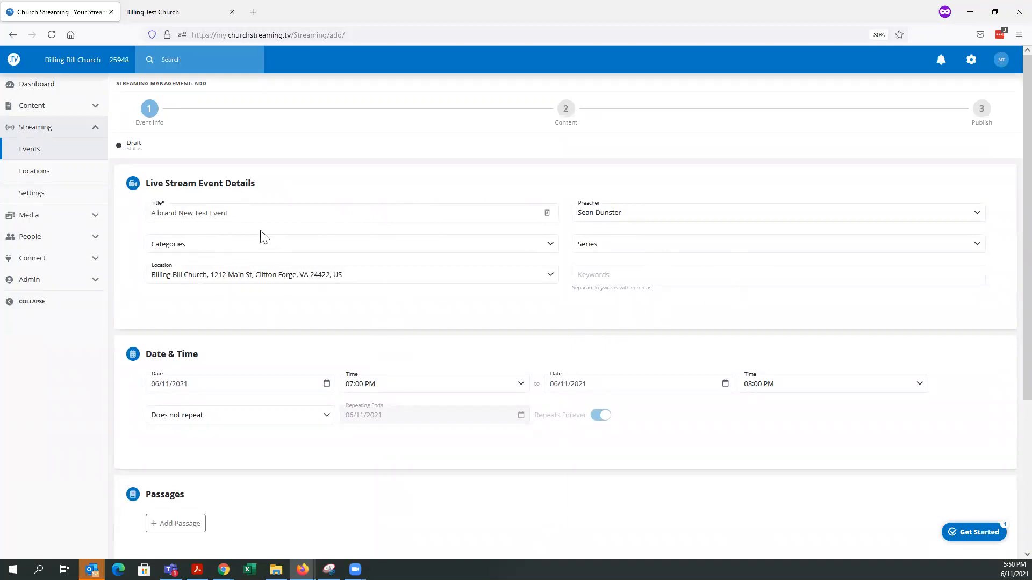
pyautogui.scroll(-3, 278, 402)
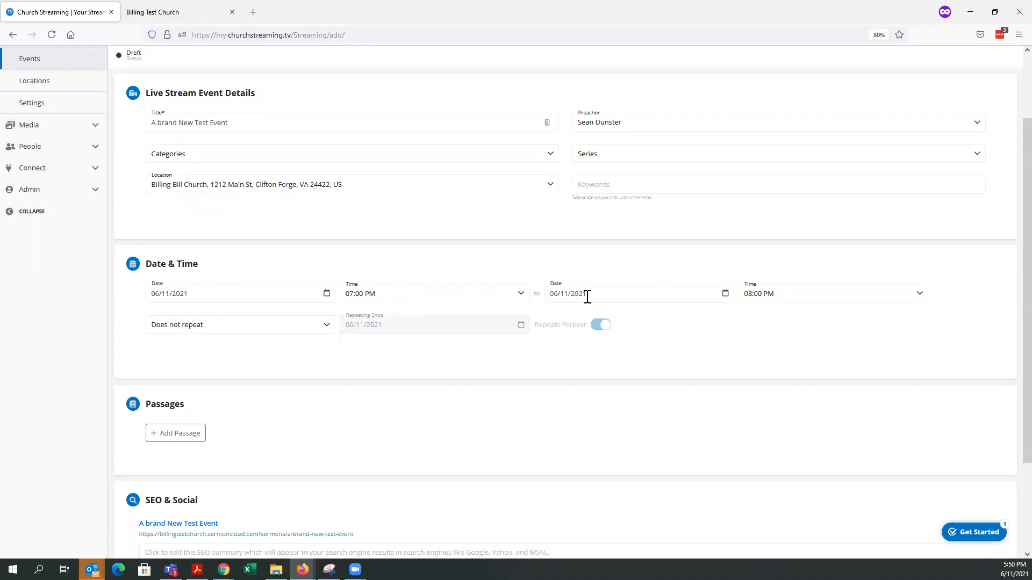
pyautogui.scroll(-3, 539, 325)
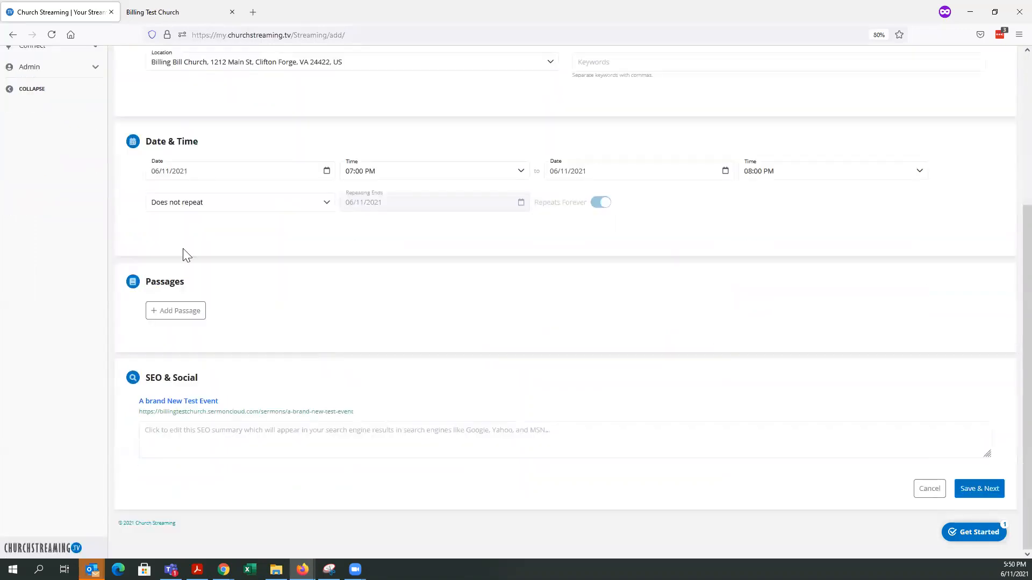
pyautogui.click(172, 316)
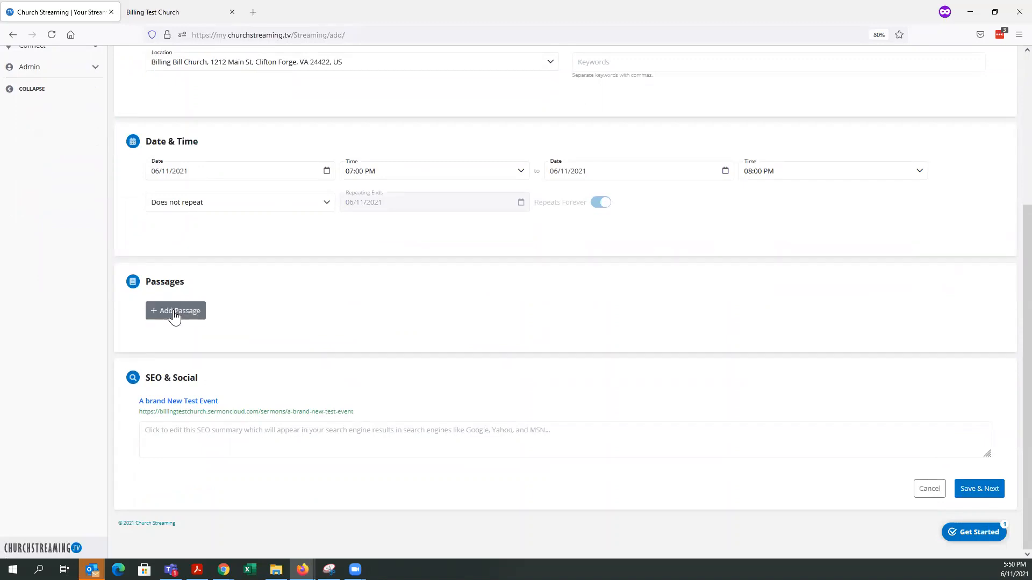
# Step: Start a new scripture passage using the KJV translation and the book of Job
pyautogui.click(174, 311)
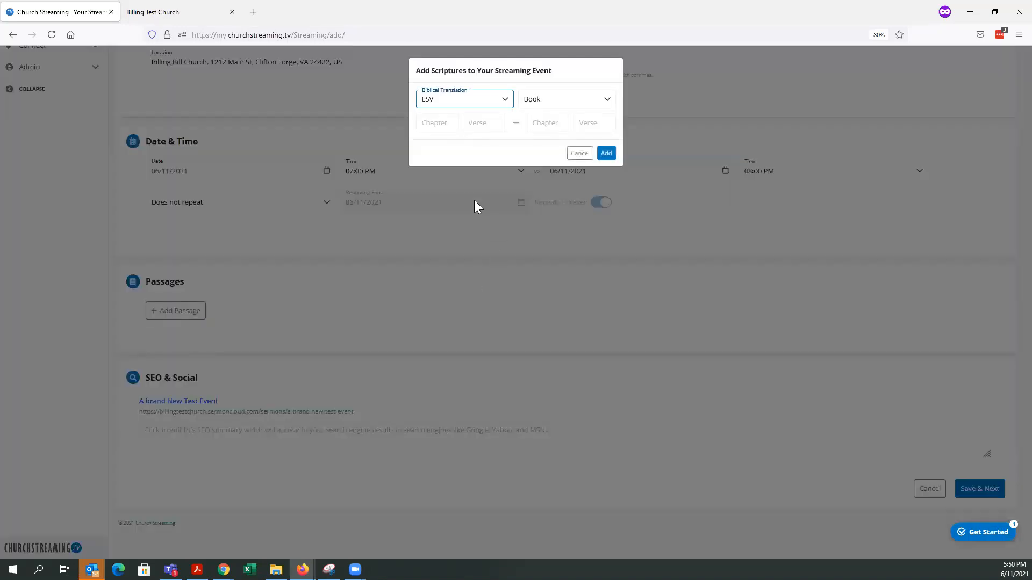
pyautogui.click(444, 101)
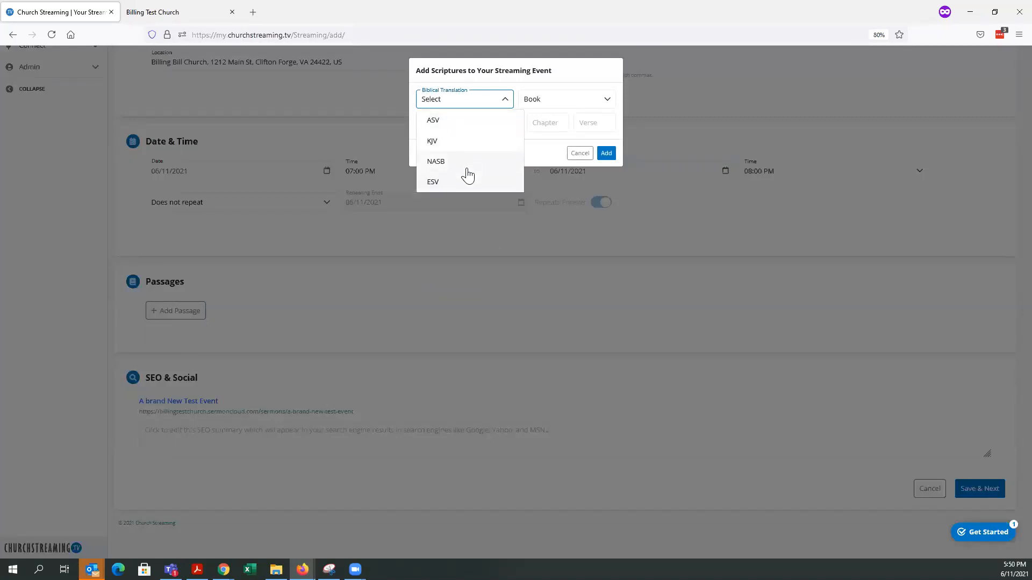
pyautogui.click(449, 144)
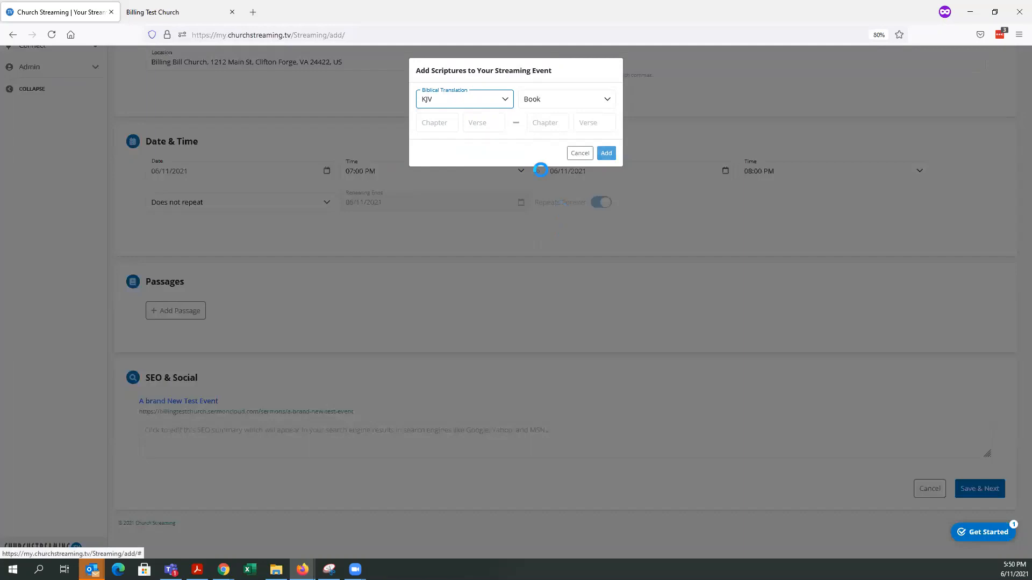
pyautogui.click(543, 106)
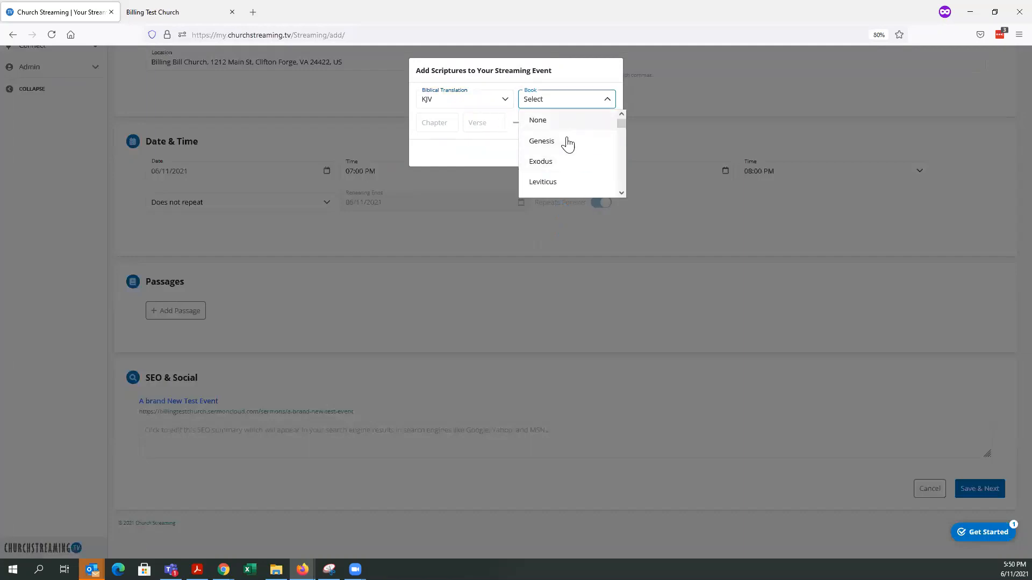
pyautogui.scroll(-8, 570, 135)
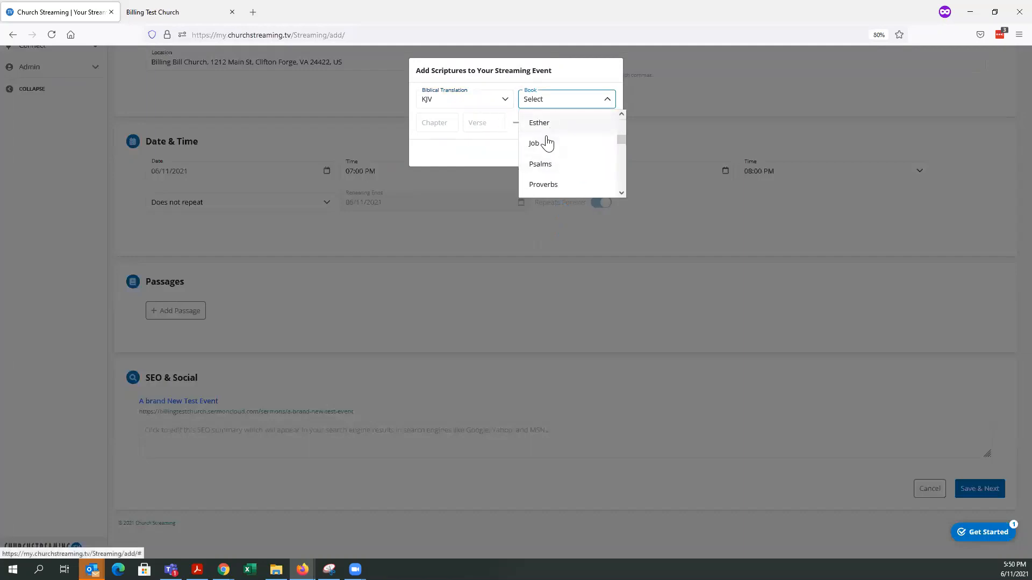
pyautogui.click(543, 143)
# Step: Enter chapter 3 verse 12 through chapter 4 verse 1 and add the passage
pyautogui.click(447, 124)
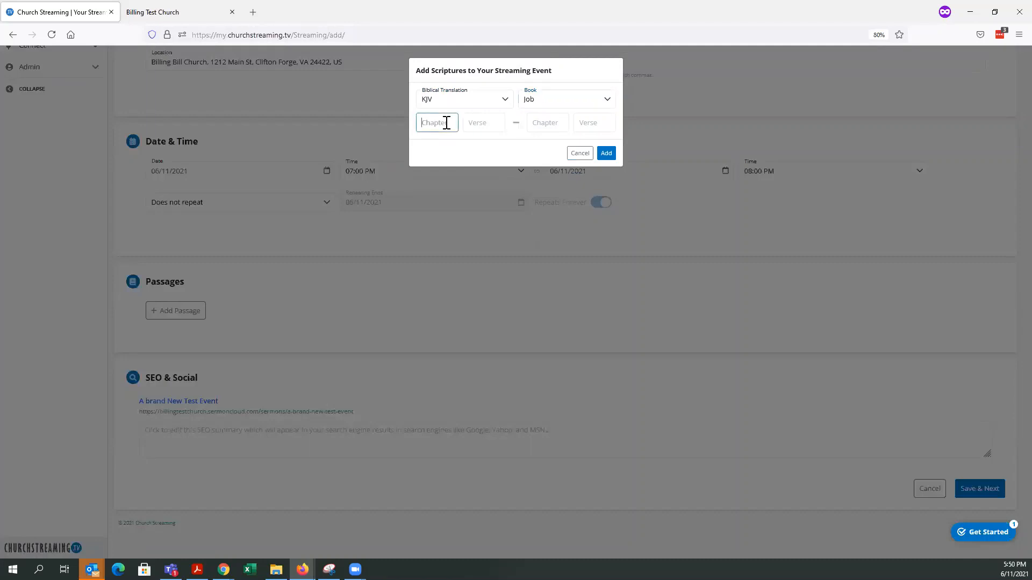
pyautogui.write('3')
pyautogui.click(489, 127)
pyautogui.write('12')
pyautogui.click(546, 123)
pyautogui.write('4')
pyautogui.click(588, 123)
pyautogui.write('1')
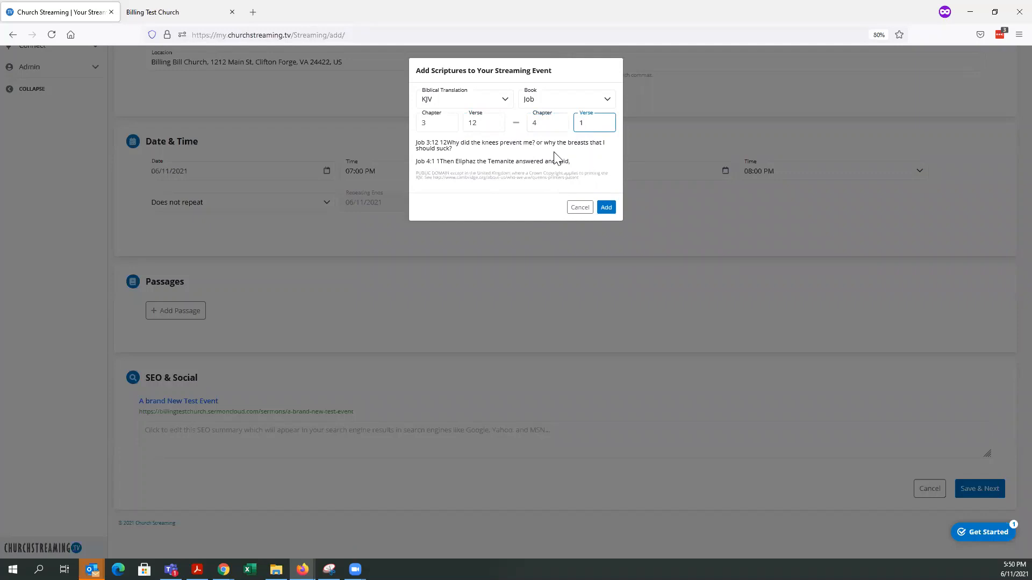
pyautogui.click(606, 209)
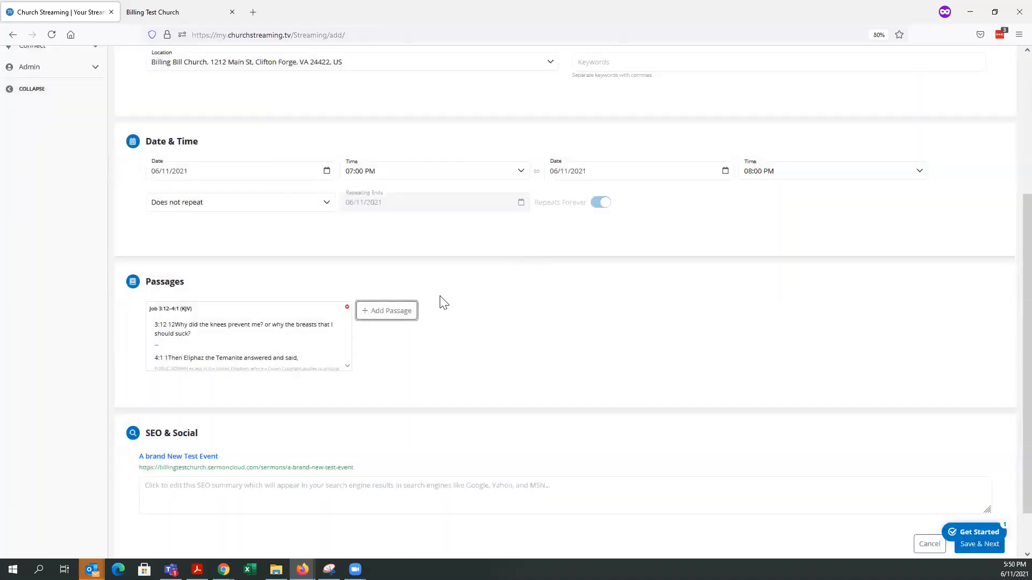
pyautogui.scroll(-2, 395, 300)
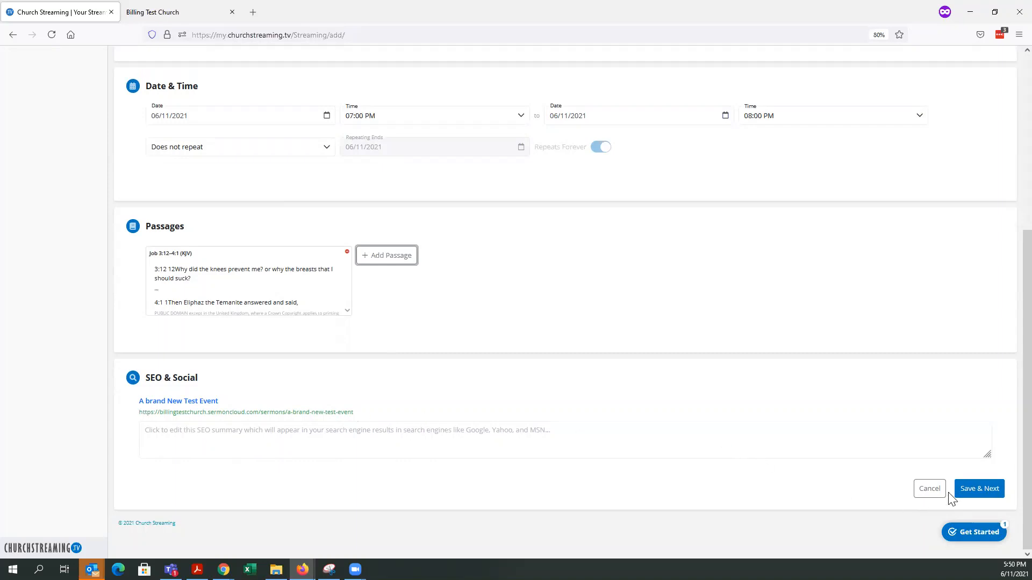
# Step: Save the event details with Save & Next to reach the Content step
pyautogui.click(989, 489)
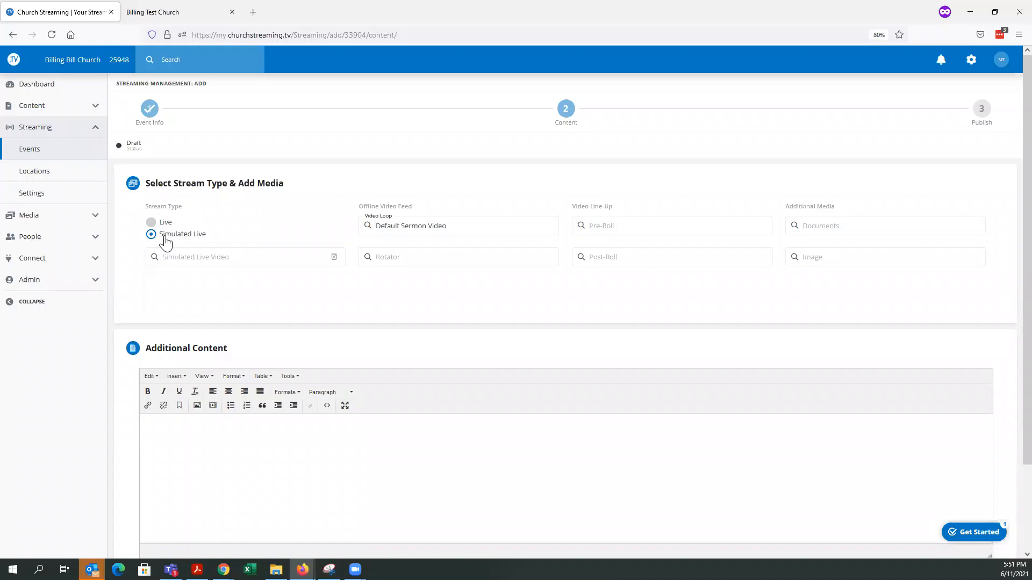
# Step: Switch the event to Live, clear the Default Sermon Video loop, and choose the Test rotator
pyautogui.click(152, 223)
pyautogui.click(451, 226)
pyautogui.press('BackSpace')
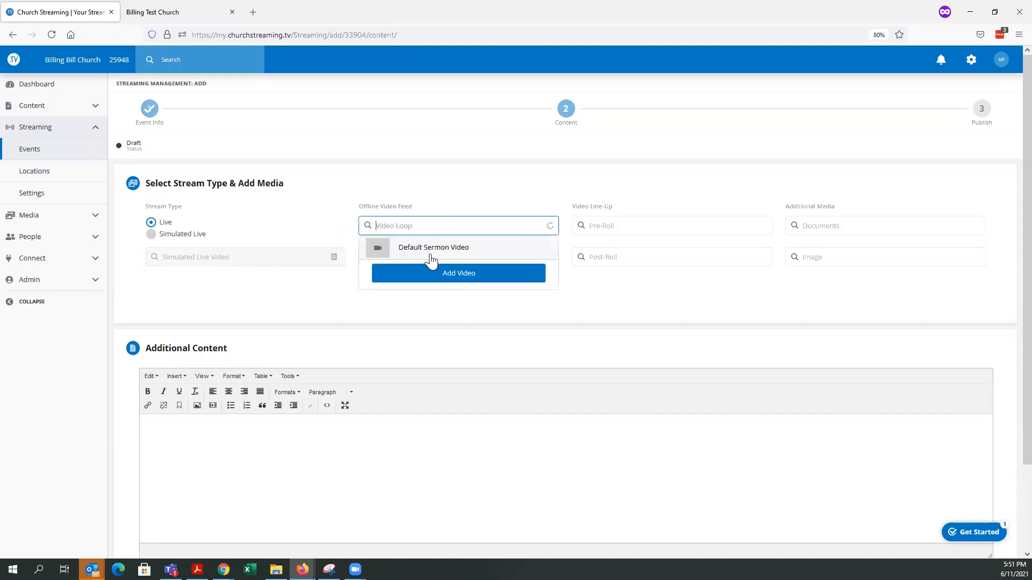
pyautogui.click(478, 228)
pyautogui.click(446, 259)
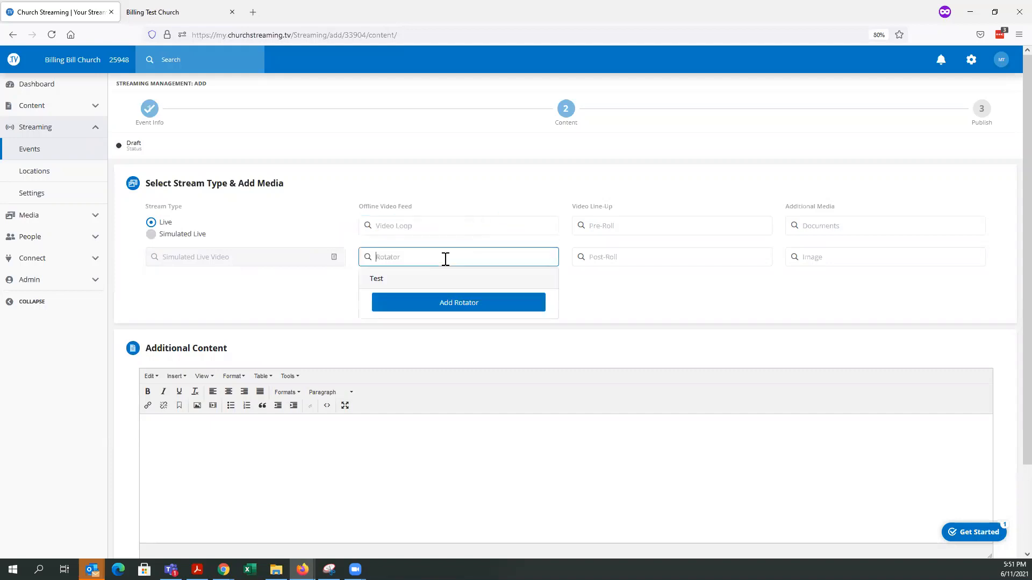
pyautogui.click(428, 278)
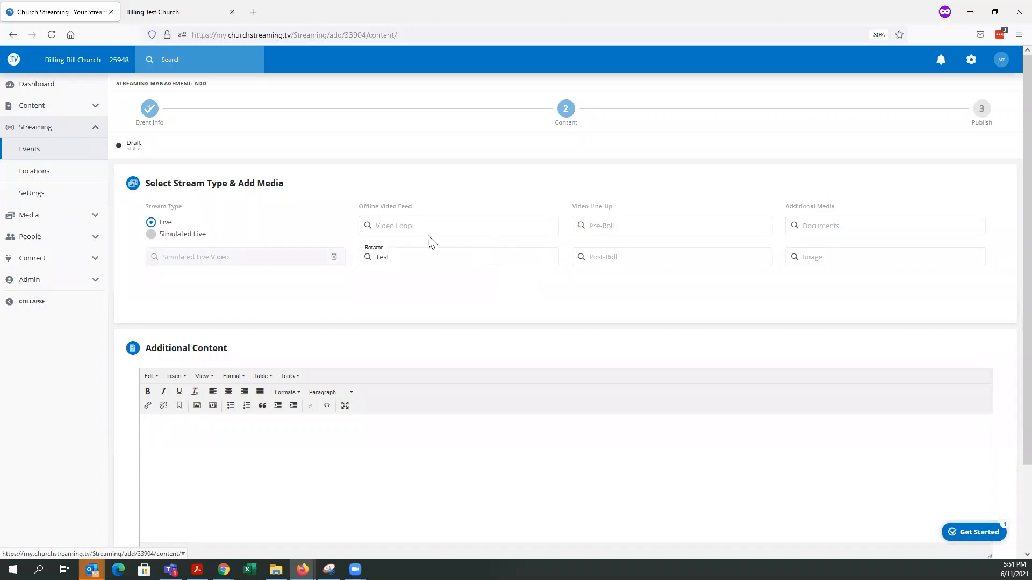
pyautogui.scroll(-3, 430, 242)
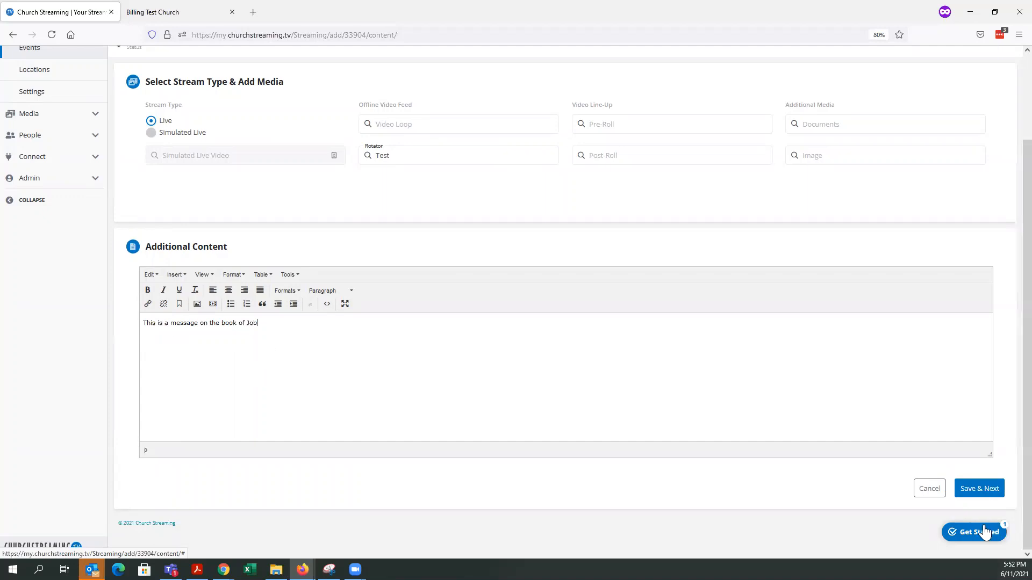
# Step: Save the content, set archive and publish status to Publish, save, and return to the dashboard
pyautogui.click(980, 488)
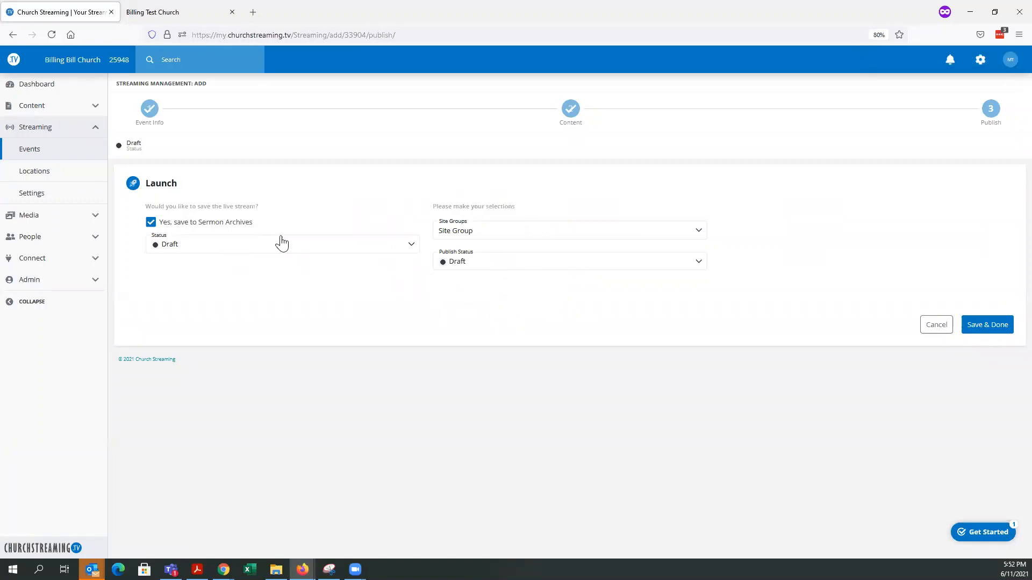
pyautogui.click(191, 251)
pyautogui.click(181, 289)
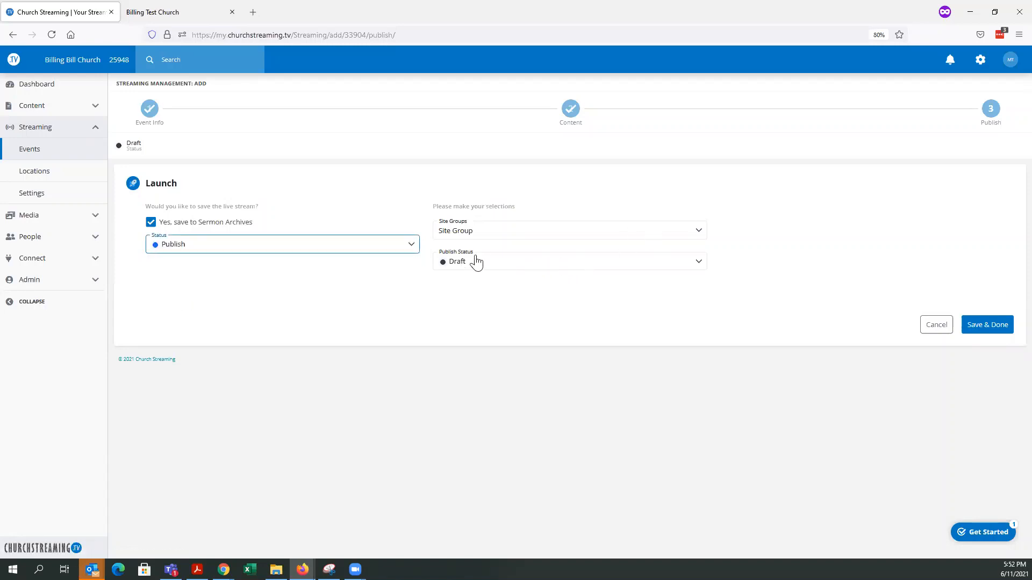
pyautogui.click(463, 269)
pyautogui.click(464, 308)
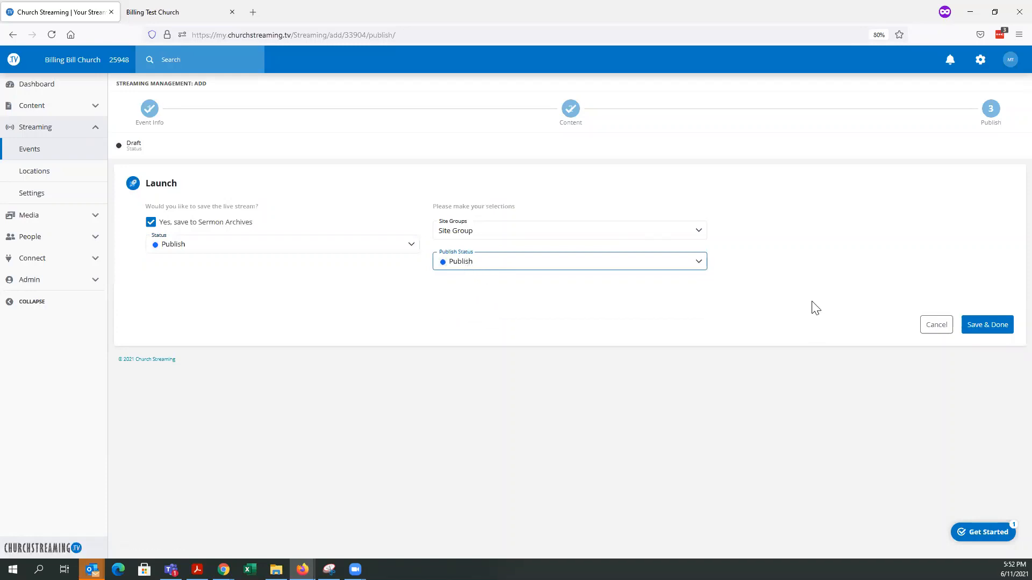
pyautogui.click(972, 331)
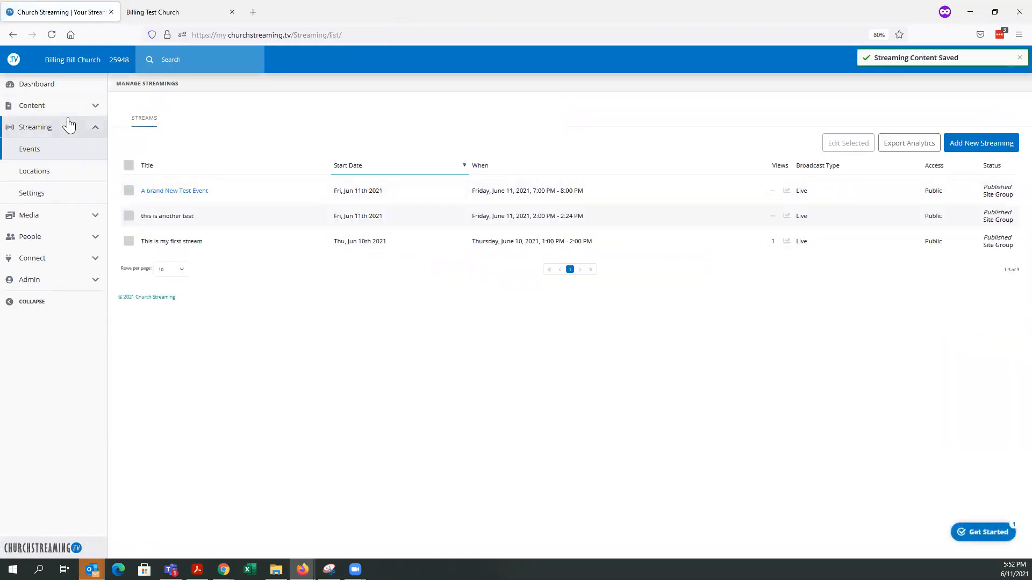
pyautogui.click(30, 90)
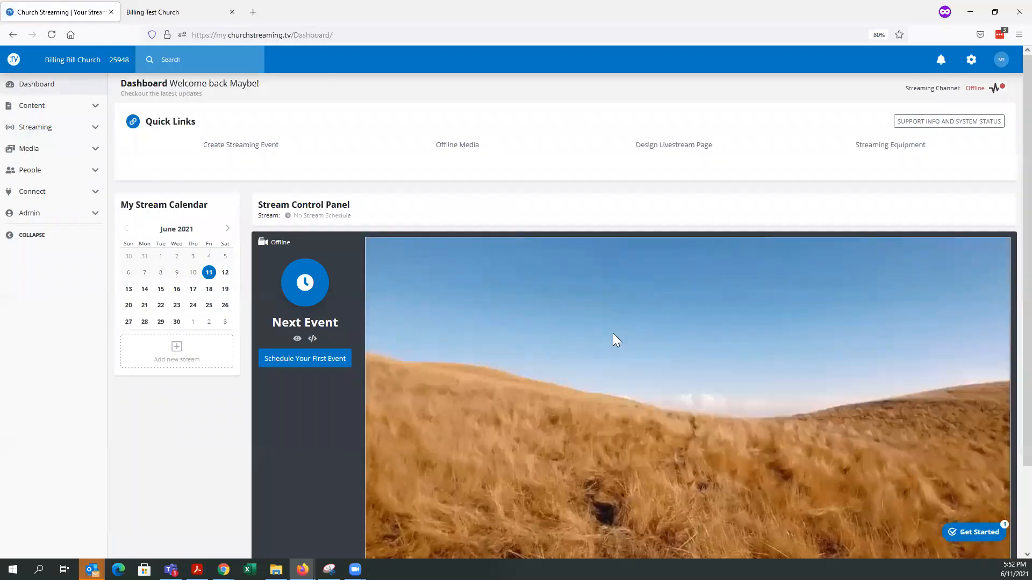
# Step: Reload the dashboard until 'A brand New Test Event' appears as the next stream
pyautogui.scroll(-4, 625, 351)
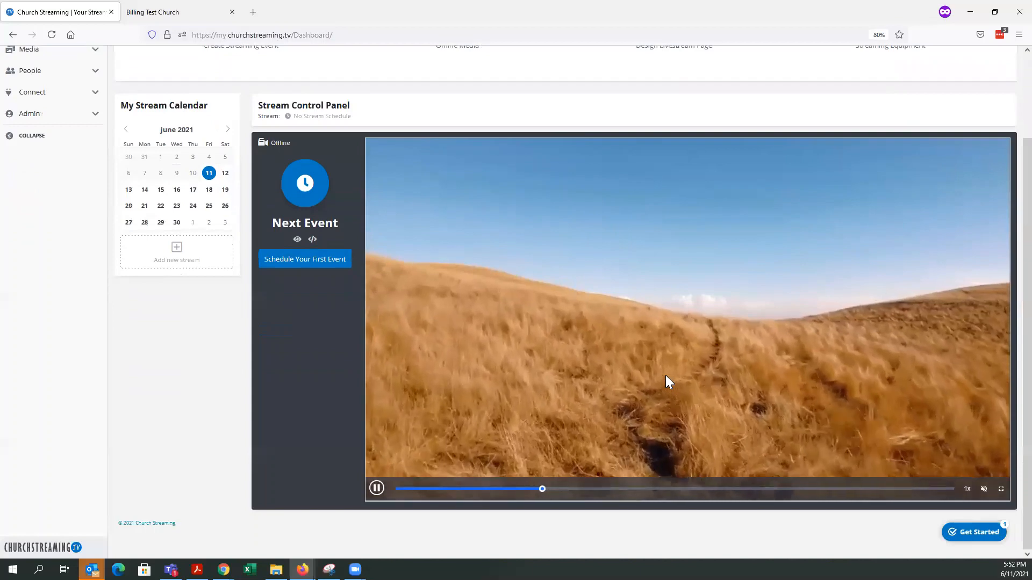
pyautogui.scroll(4, 666, 379)
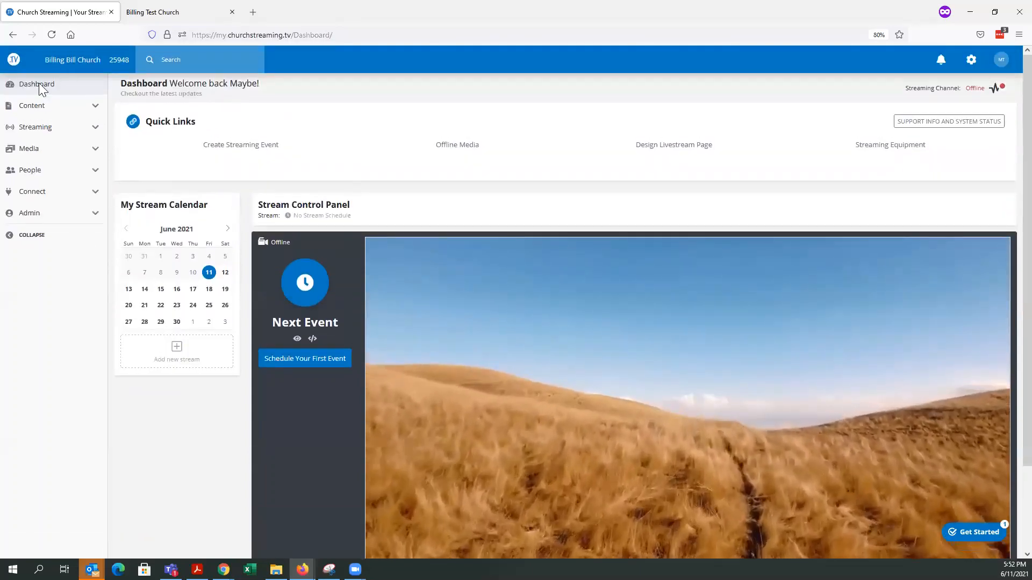
pyautogui.click(53, 34)
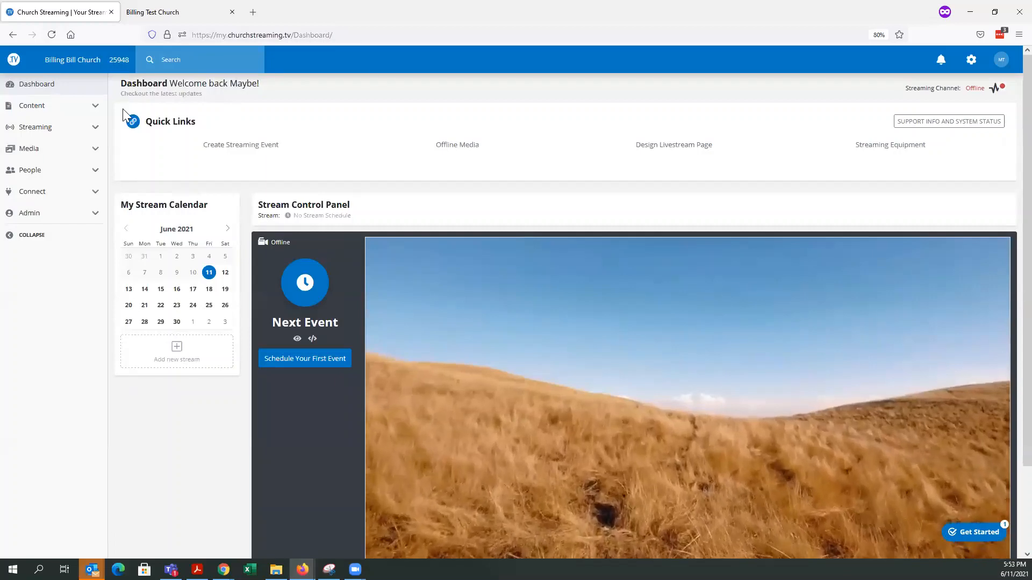
pyautogui.click(51, 35)
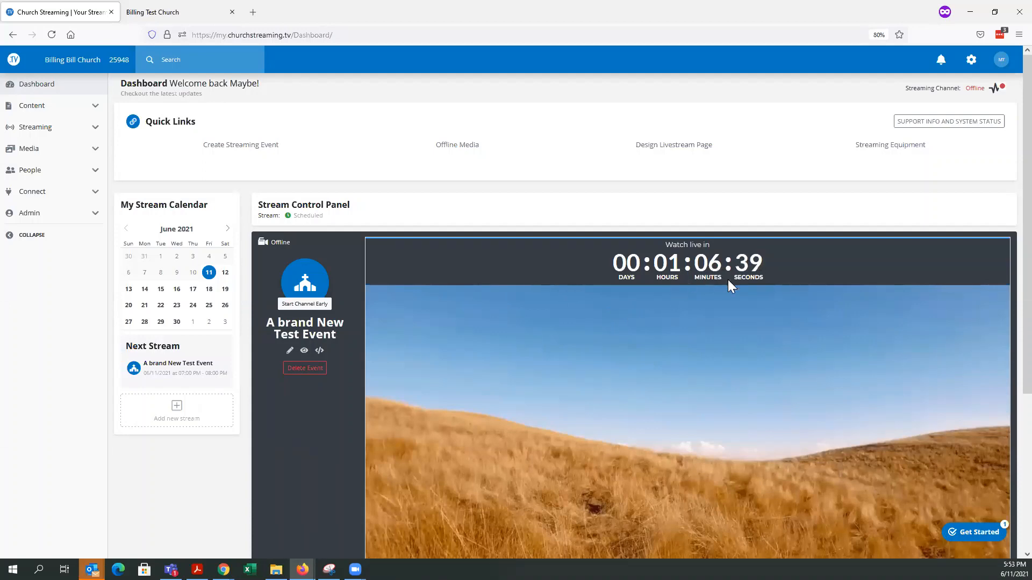
# Step: Check the new event's countdown and details, then expand the Streaming section in the sidebar
pyautogui.scroll(-2, 568, 383)
pyautogui.scroll(-2, 567, 383)
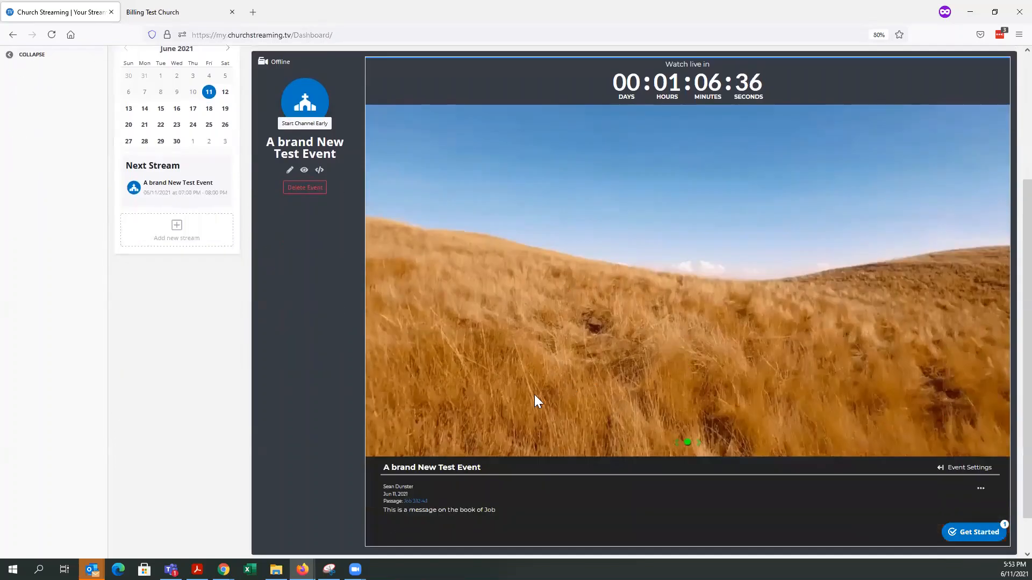
pyautogui.scroll(-3, 534, 330)
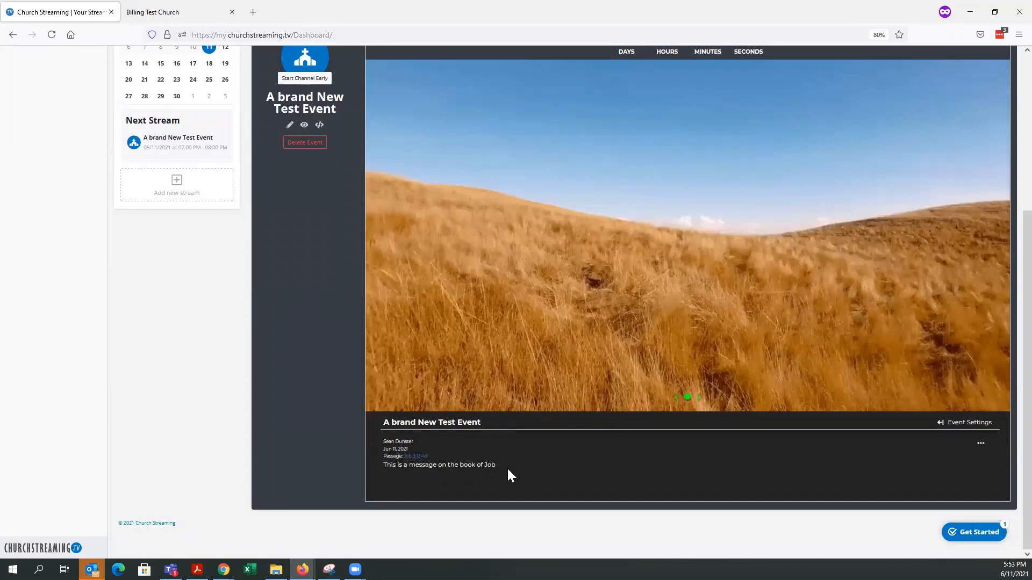
pyautogui.scroll(5, 521, 475)
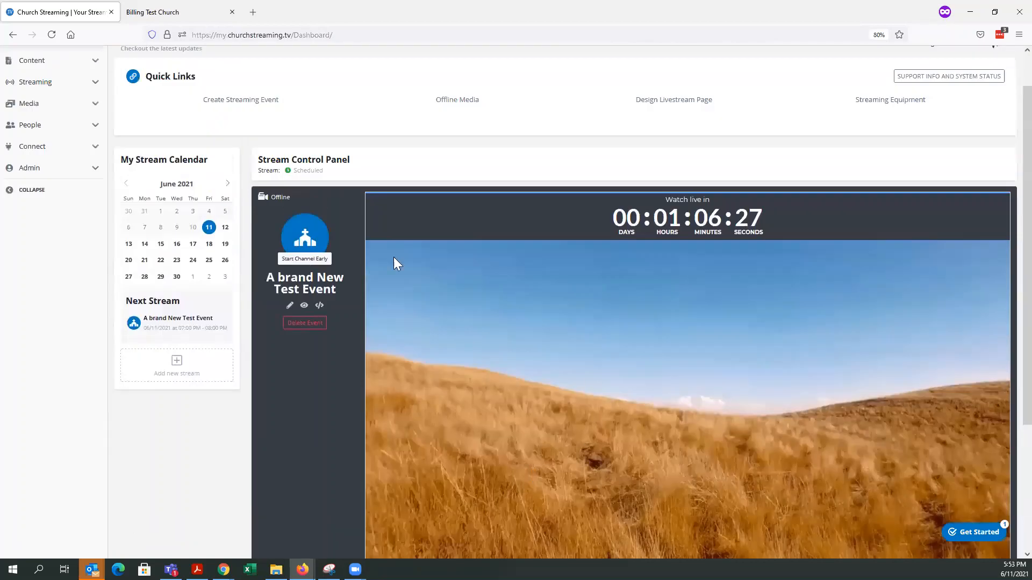
pyautogui.scroll(1, 376, 280)
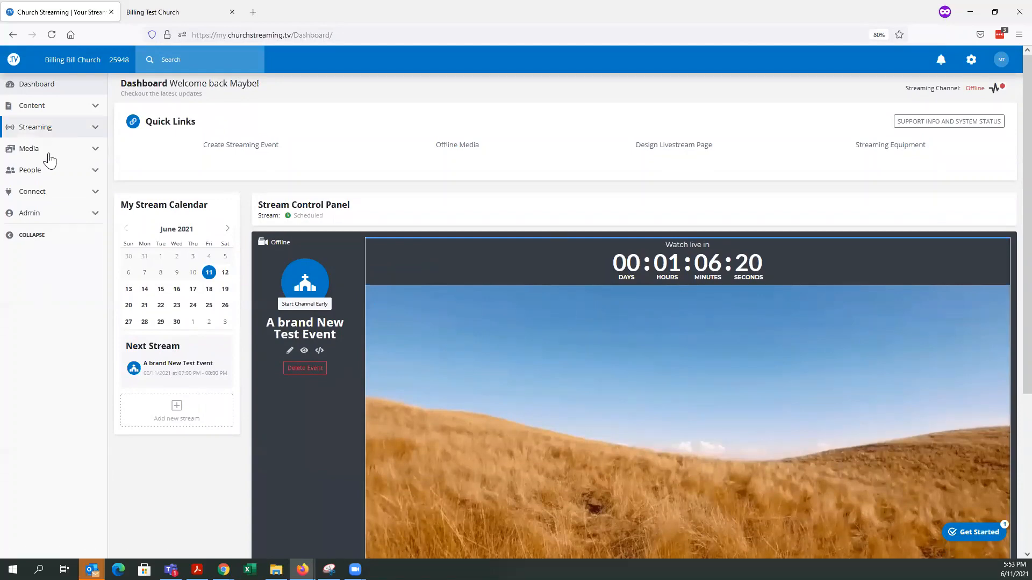
pyautogui.click(47, 133)
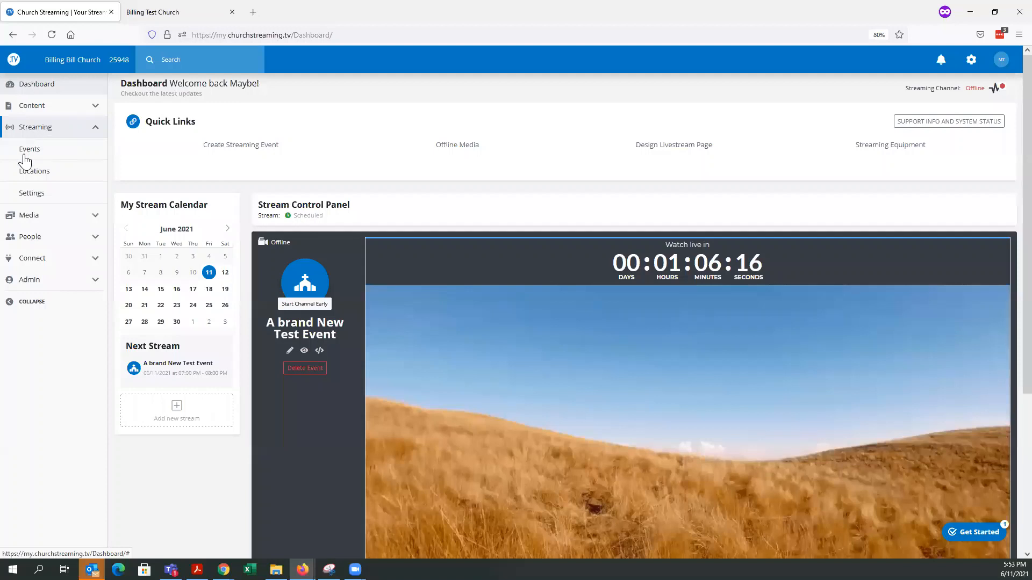
# Step: Open the Streaming appearance settings, select the Streaming Page URL, and switch to the church's live page
pyautogui.click(29, 195)
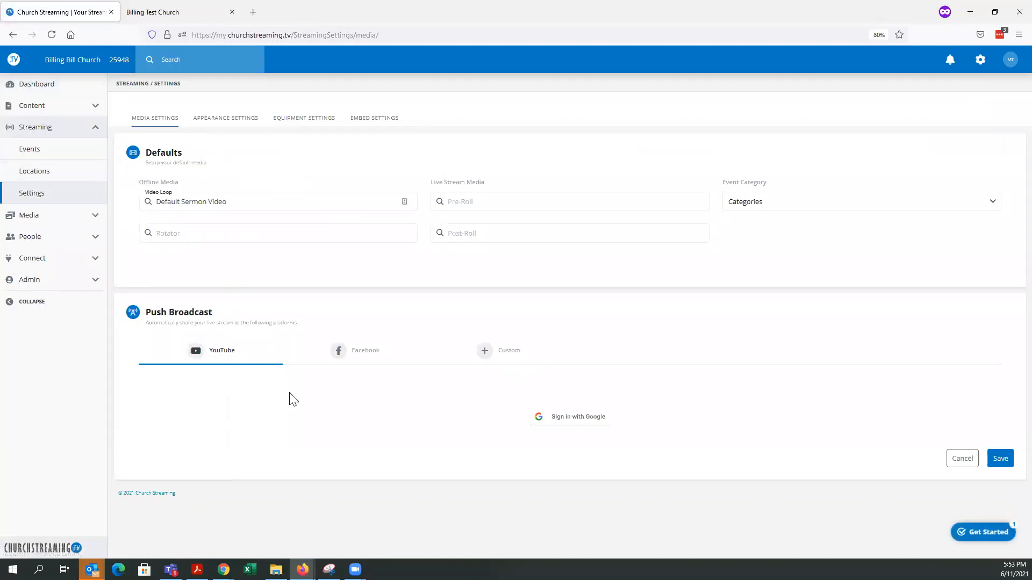
pyautogui.click(229, 123)
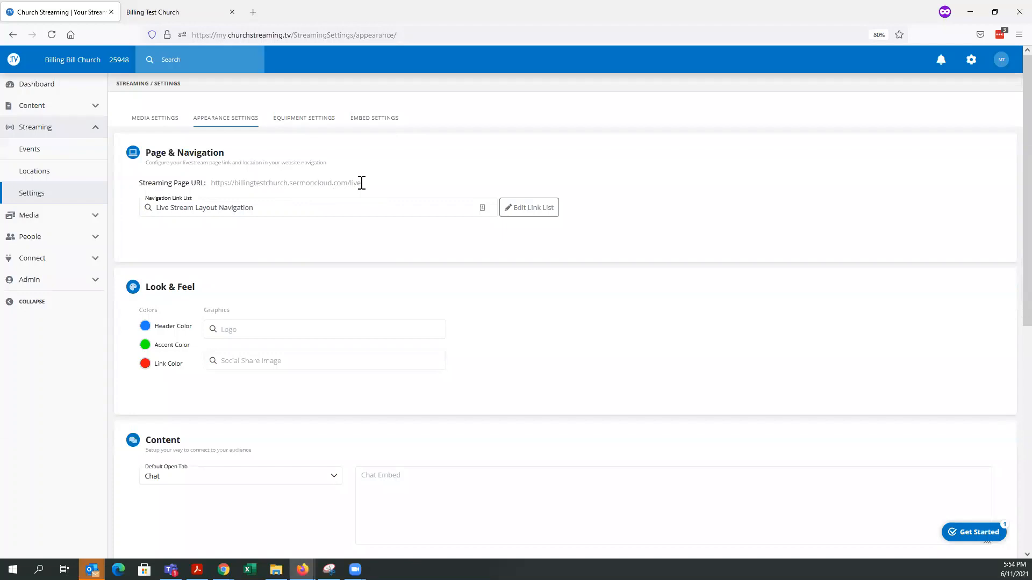
pyautogui.moveTo(361, 183); pyautogui.dragTo(212, 188)
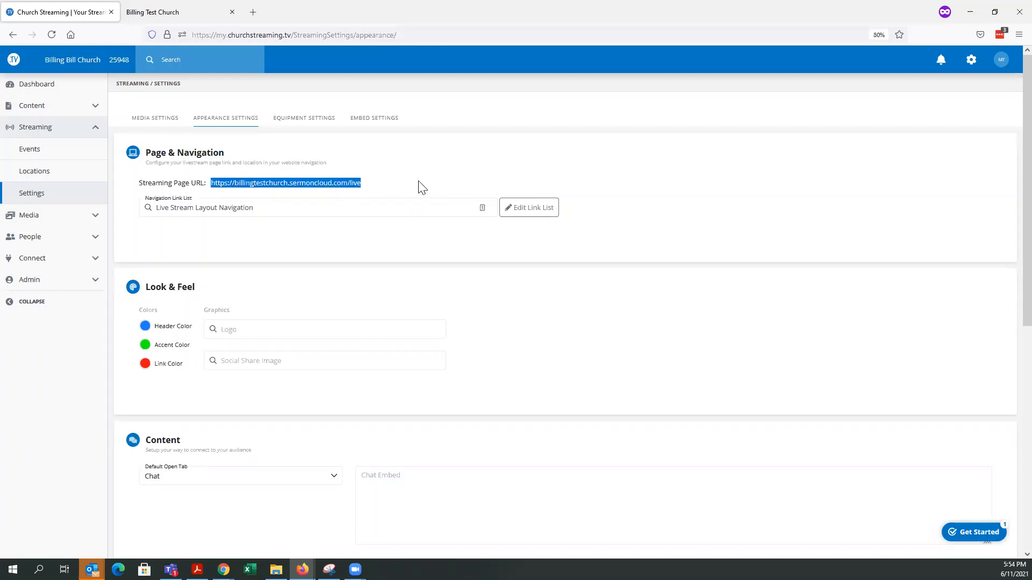
pyautogui.click(172, 15)
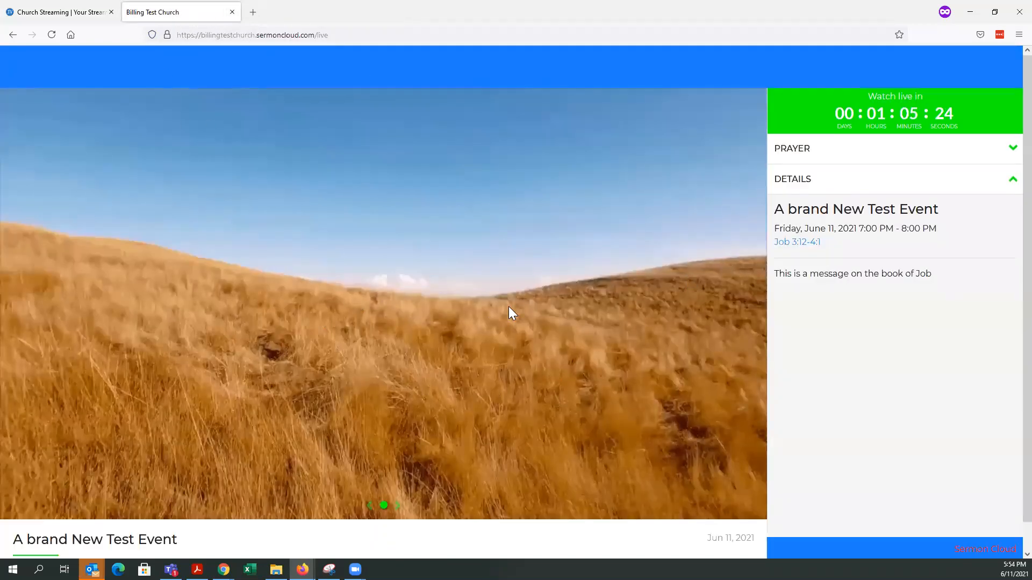
# Step: Inspect the live page's blue header and green countdown, then return to the appearance settings
pyautogui.scroll(-1, 508, 307)
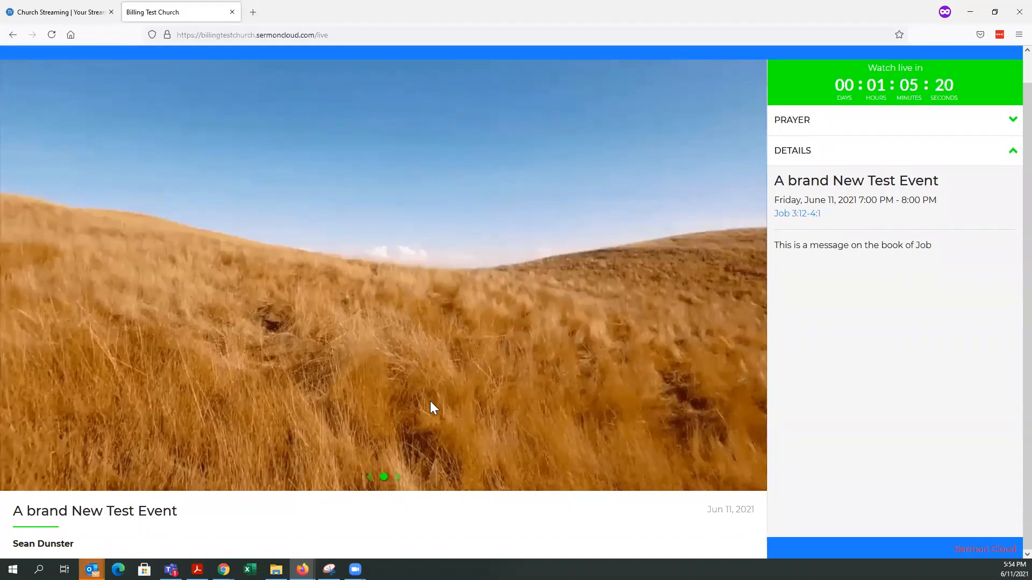
pyautogui.scroll(1, 425, 393)
pyautogui.scroll(-1, 189, 430)
pyautogui.scroll(1, 779, 342)
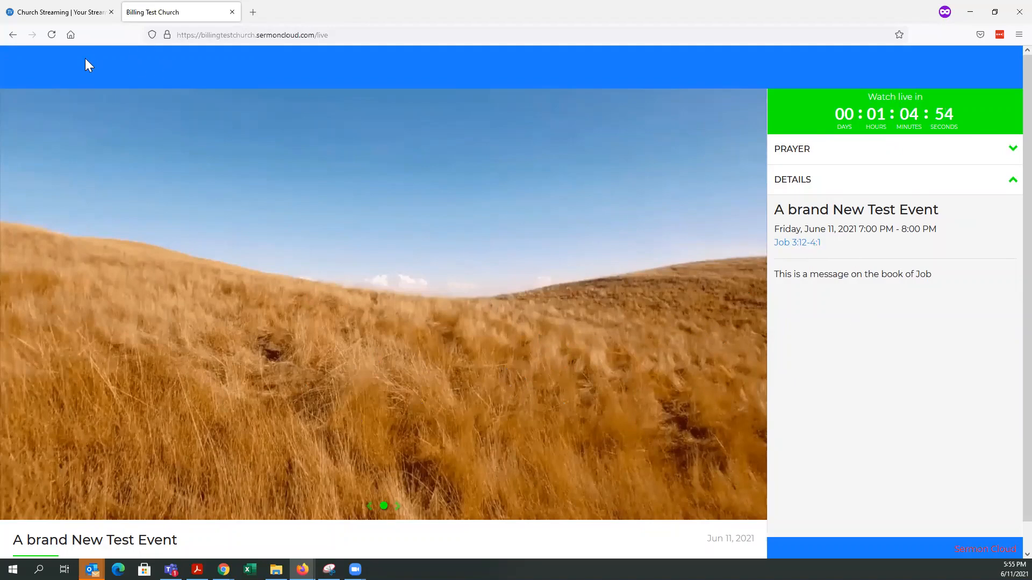
pyautogui.click(37, 16)
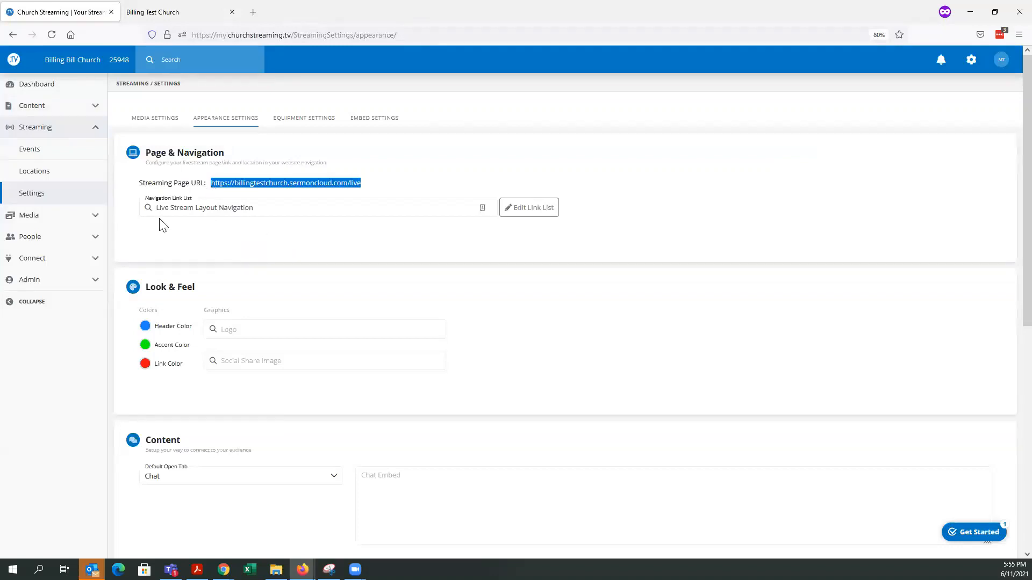
# Step: Turn on Enable Prayer and Allow Acknowledgements and save the settings
pyautogui.scroll(-7, 231, 235)
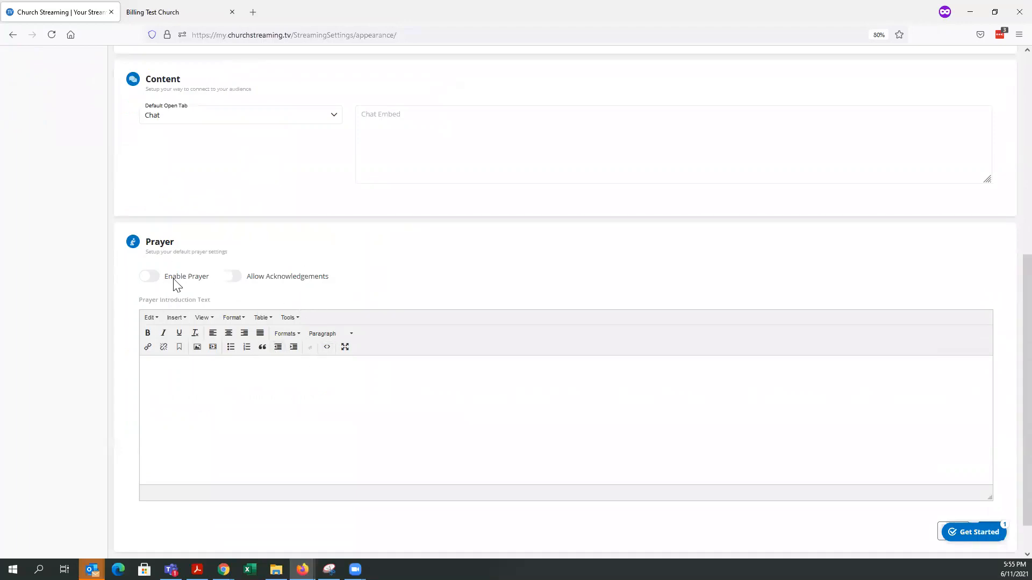
pyautogui.click(156, 277)
pyautogui.click(232, 278)
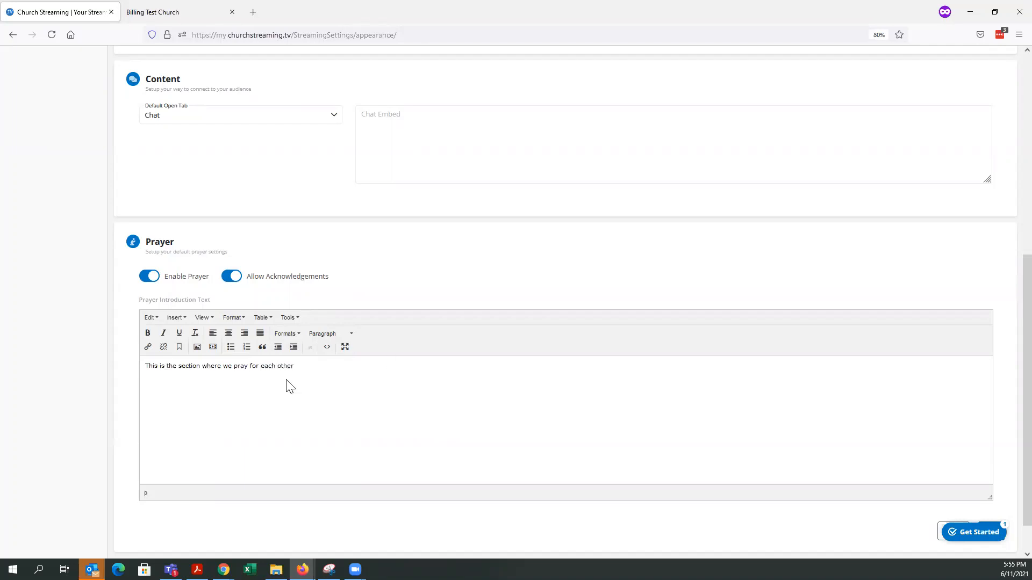
pyautogui.scroll(-2, 850, 534)
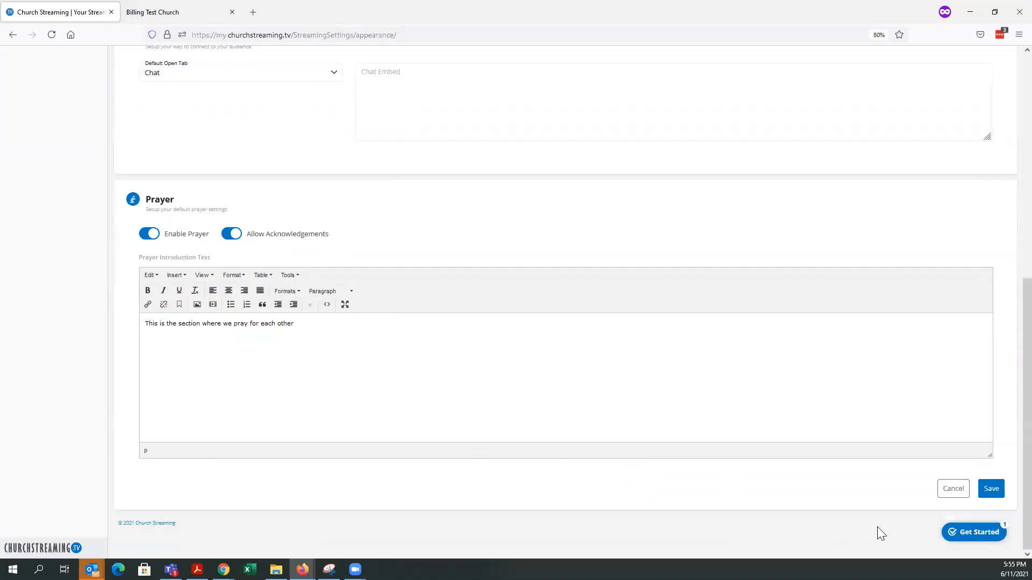
pyautogui.rightClick(908, 537)
pyautogui.click(795, 399)
pyautogui.click(990, 490)
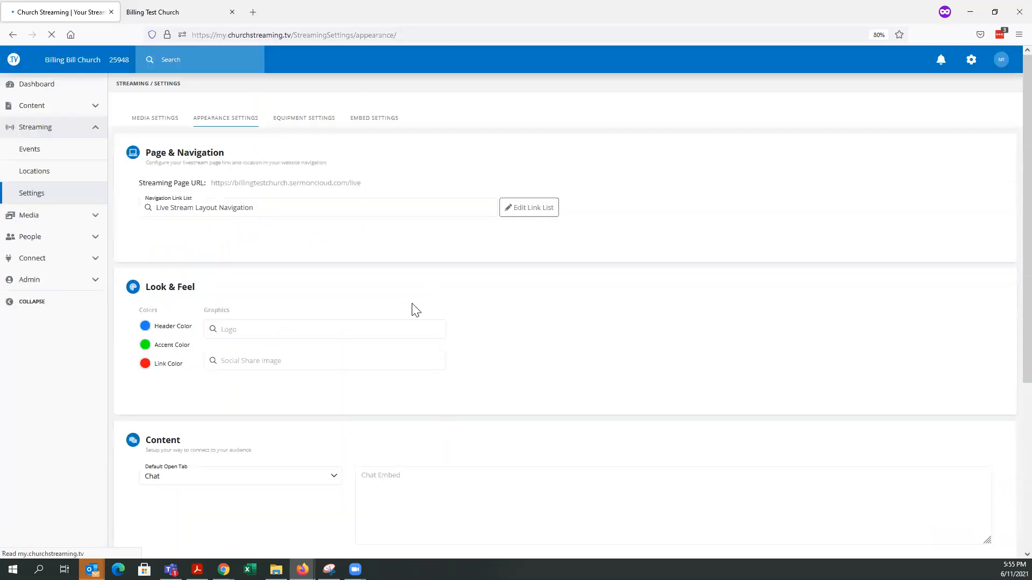
# Step: Open the Prayers list under Connect in the sidebar
pyautogui.scroll(-8, 398, 299)
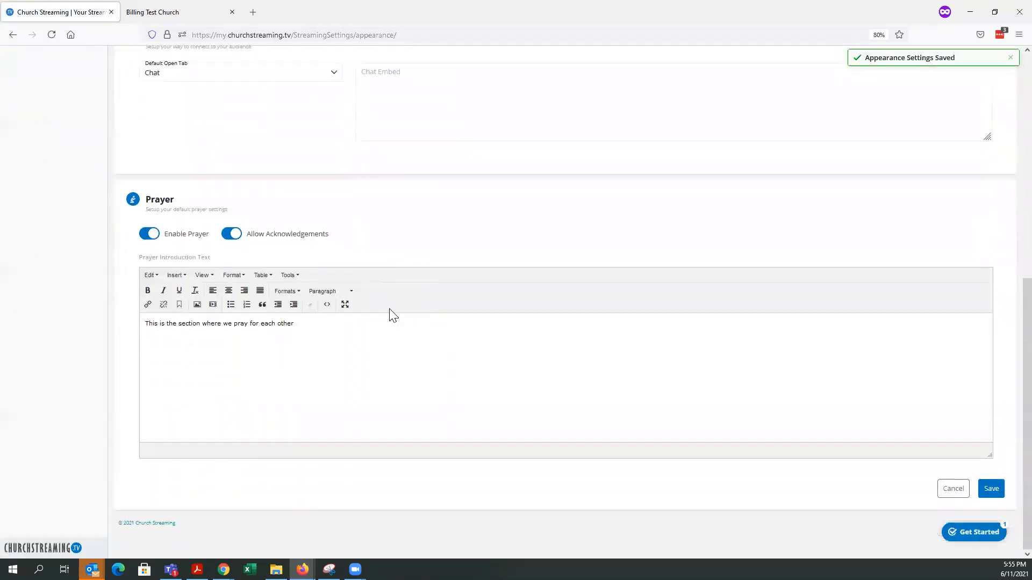
pyautogui.scroll(8, 391, 314)
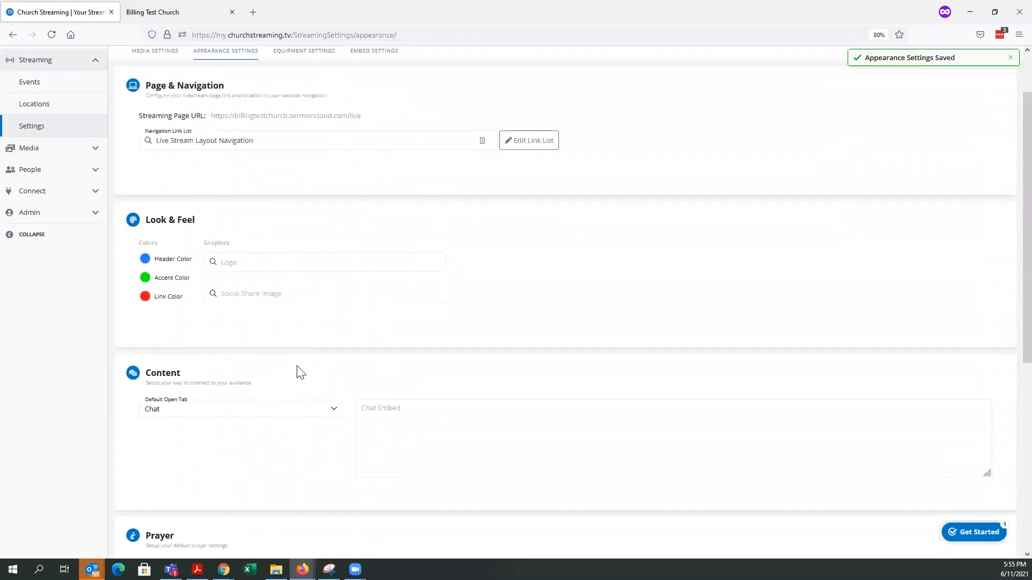
pyautogui.scroll(-3, 314, 385)
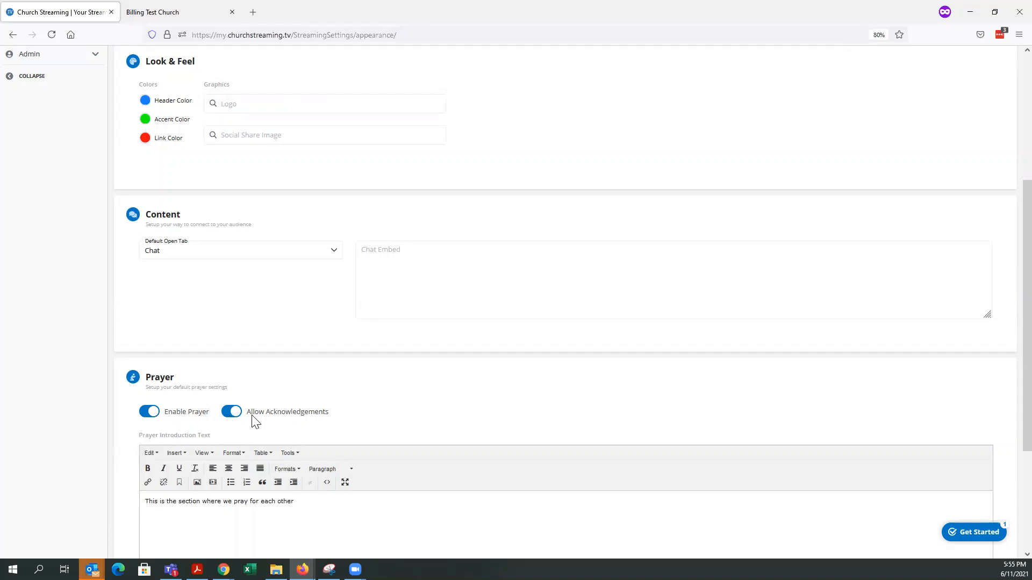
pyautogui.scroll(3, 79, 253)
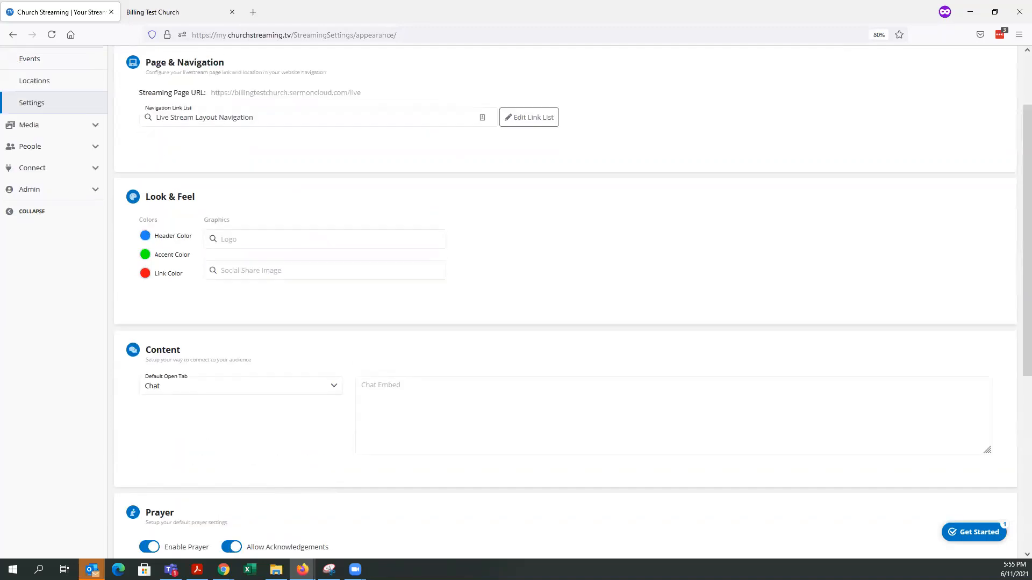
pyautogui.scroll(2, 79, 253)
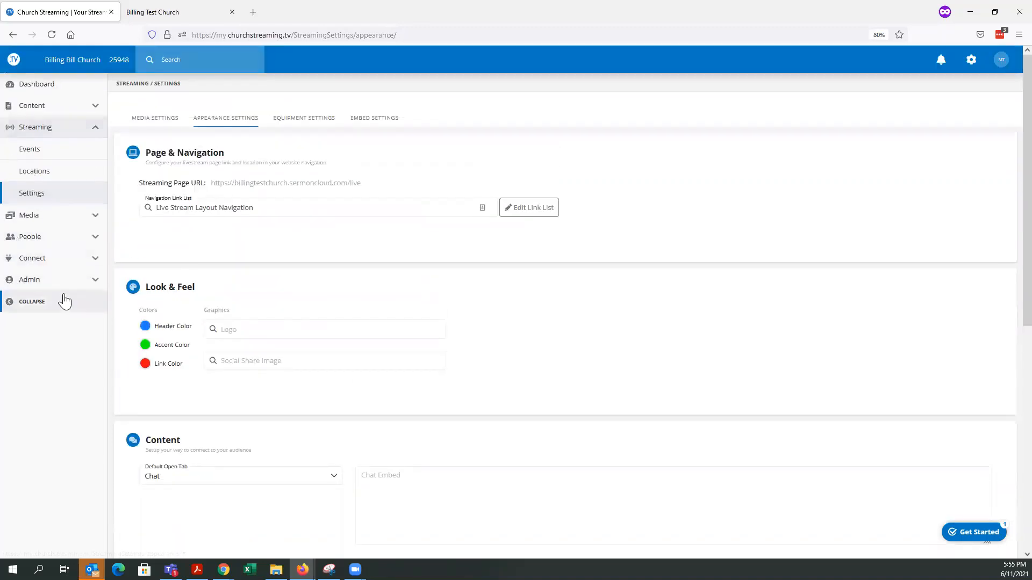
pyautogui.click(93, 259)
pyautogui.click(34, 238)
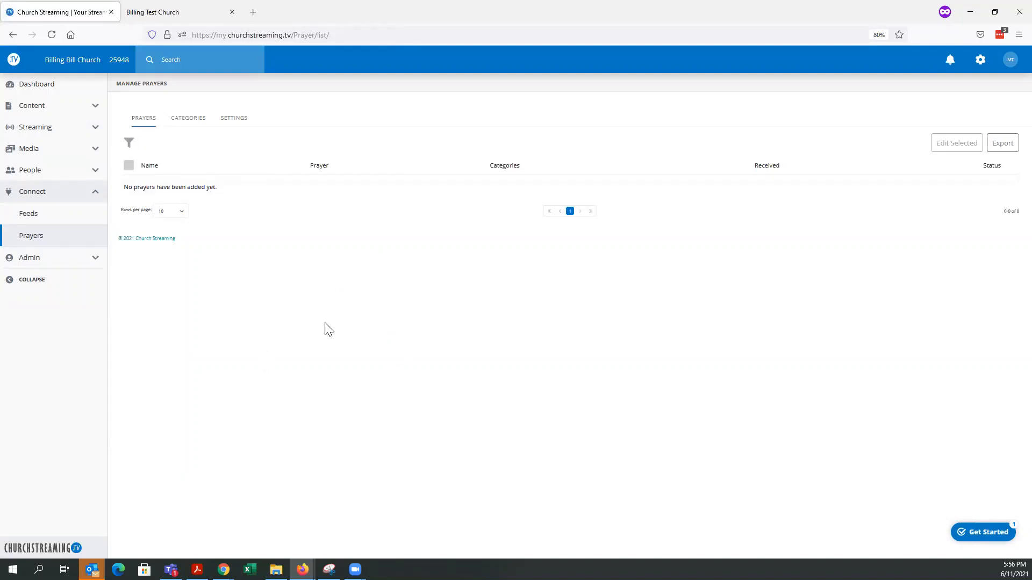
# Step: Review the Prayer Module Settings: the notify address and the empty custom prayer e-mail templates
pyautogui.click(234, 127)
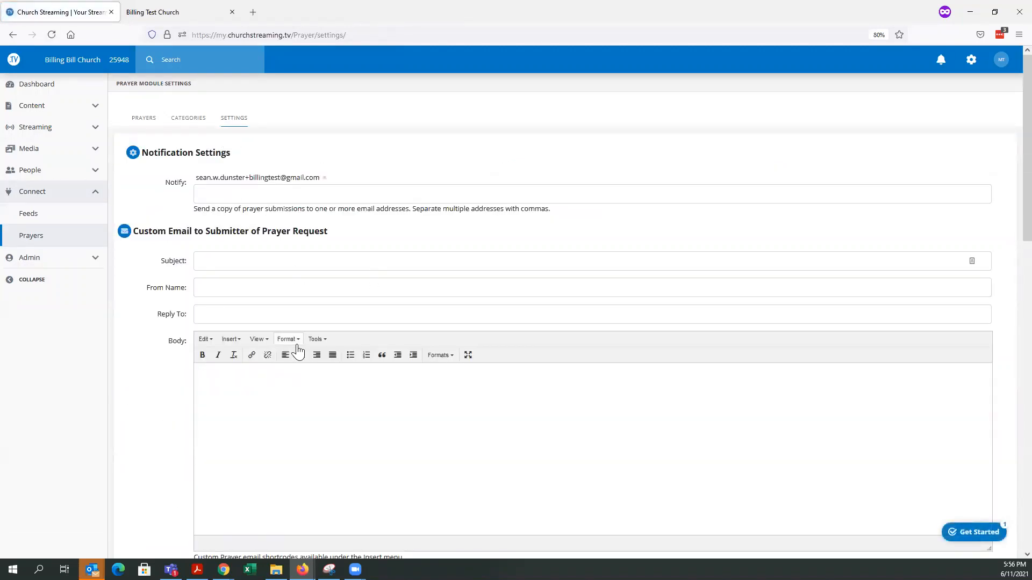
pyautogui.scroll(-3, 301, 350)
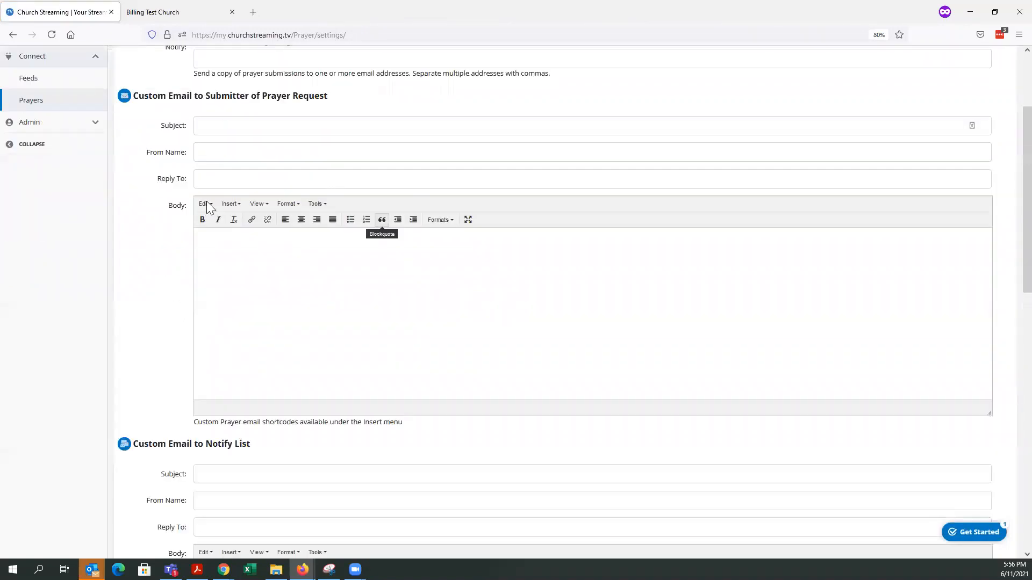
pyautogui.scroll(-10, 359, 357)
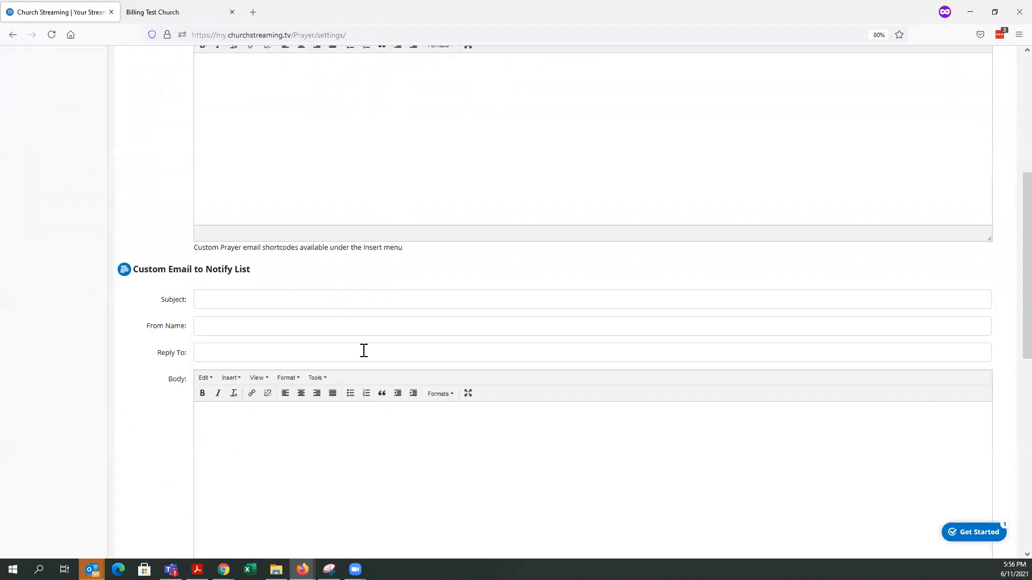
pyautogui.scroll(-5, 373, 353)
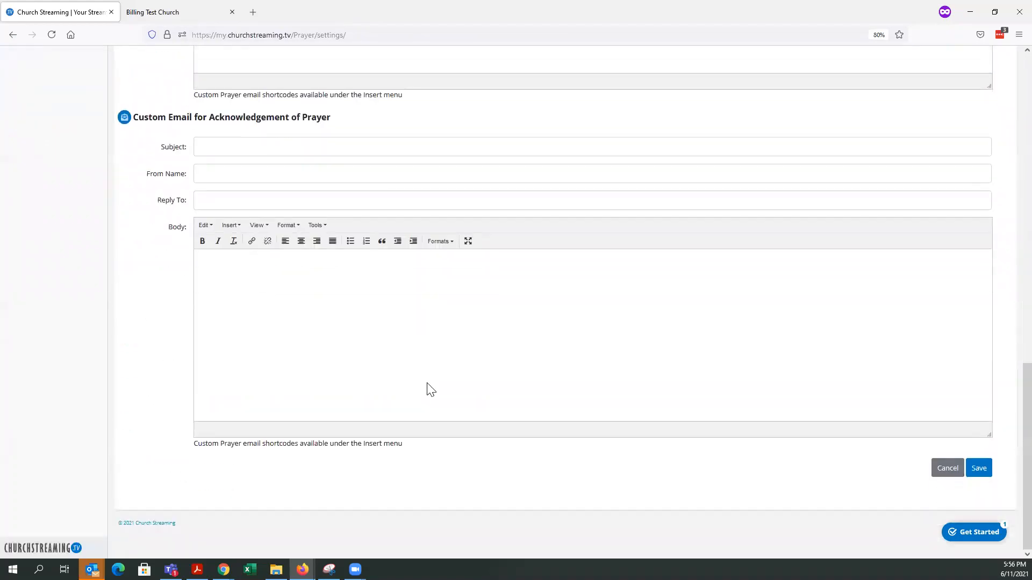
pyautogui.scroll(12, 426, 390)
pyautogui.scroll(6, 457, 365)
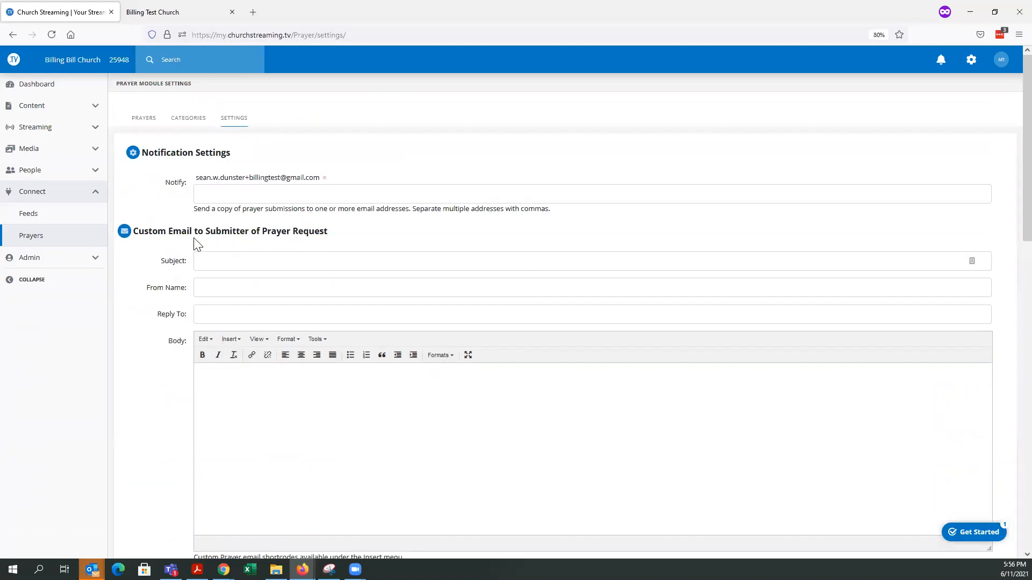
pyautogui.scroll(-8, 315, 256)
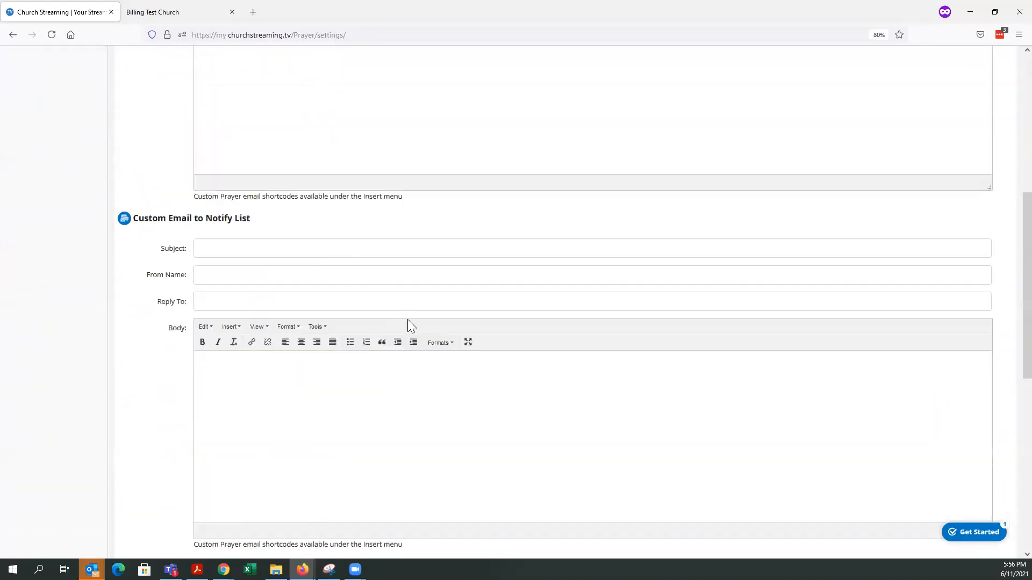
pyautogui.scroll(-8, 408, 321)
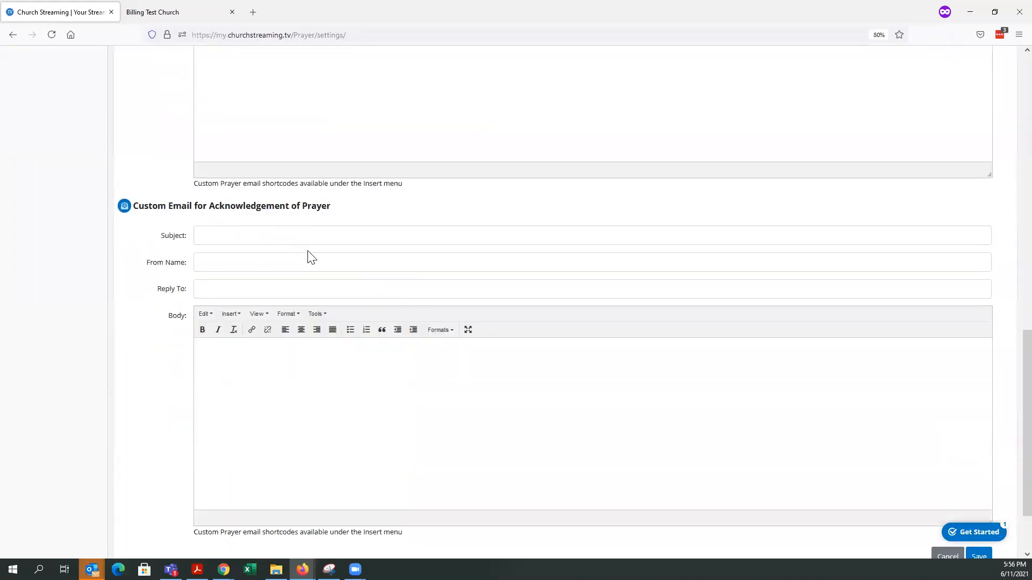
pyautogui.scroll(-2, 311, 257)
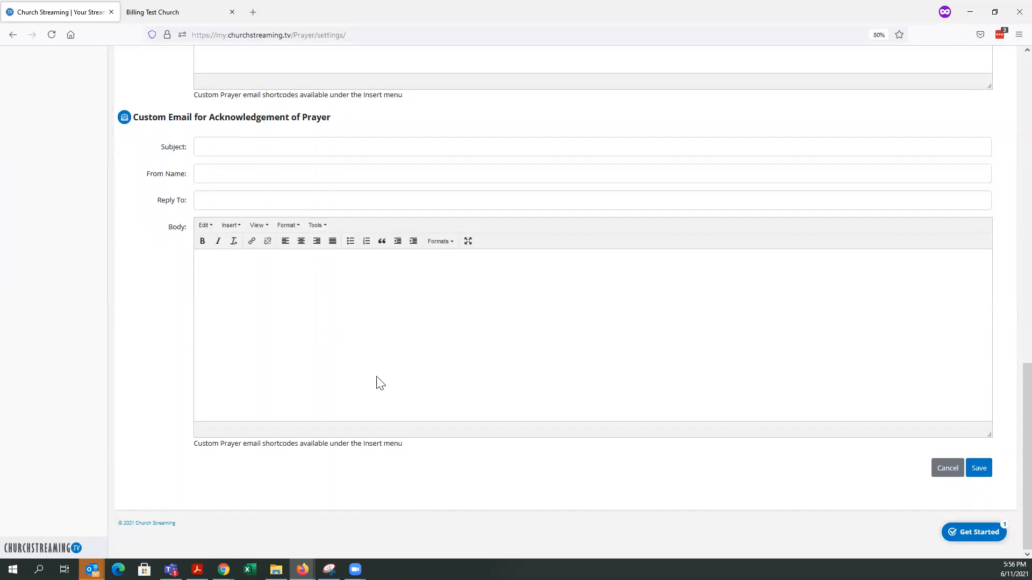
pyautogui.scroll(10, 306, 299)
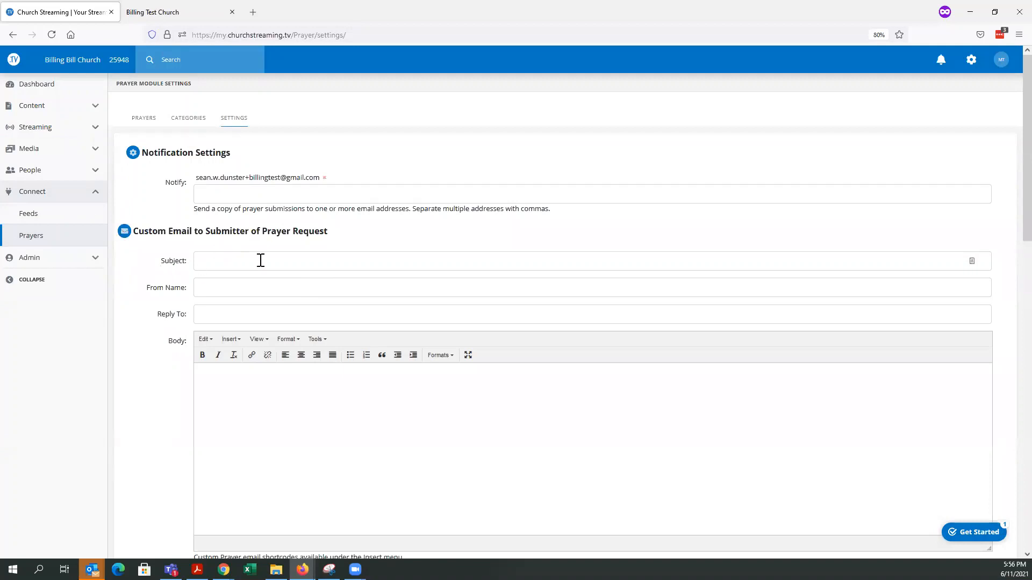
pyautogui.click(47, 129)
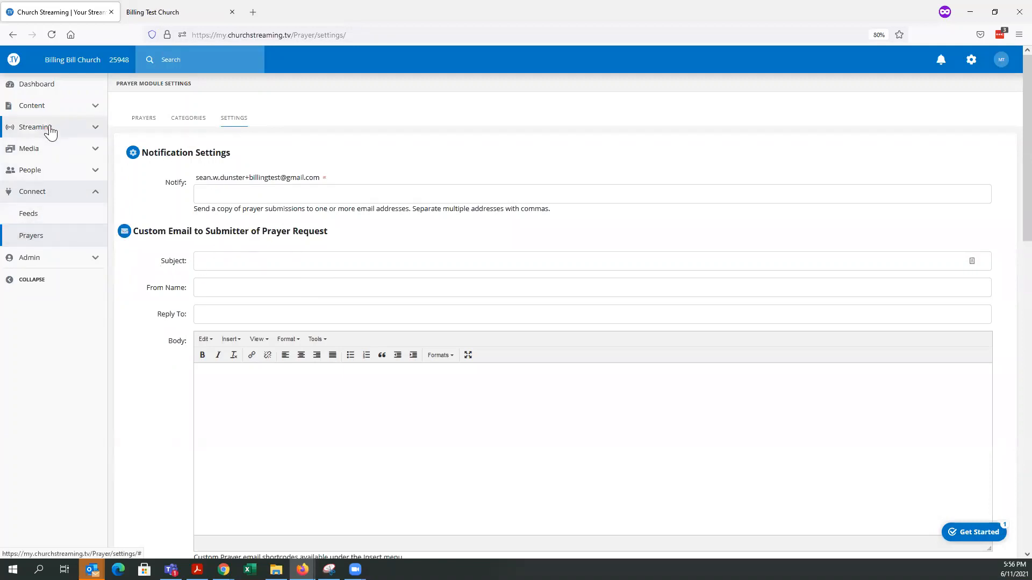
# Step: Save the live page Appearance Settings with the Prayer section's introduction text in place
pyautogui.click(37, 195)
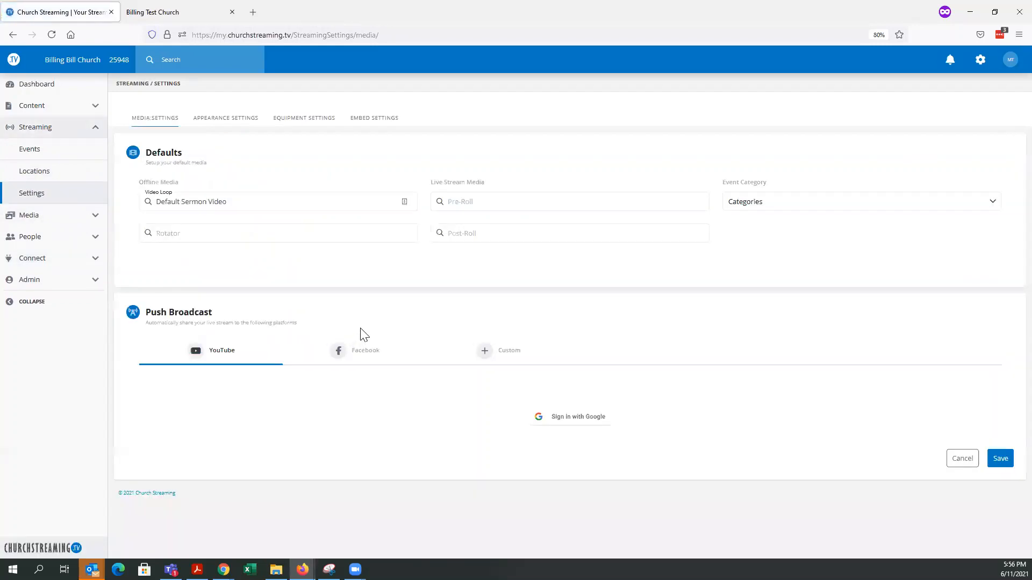
pyautogui.click(226, 119)
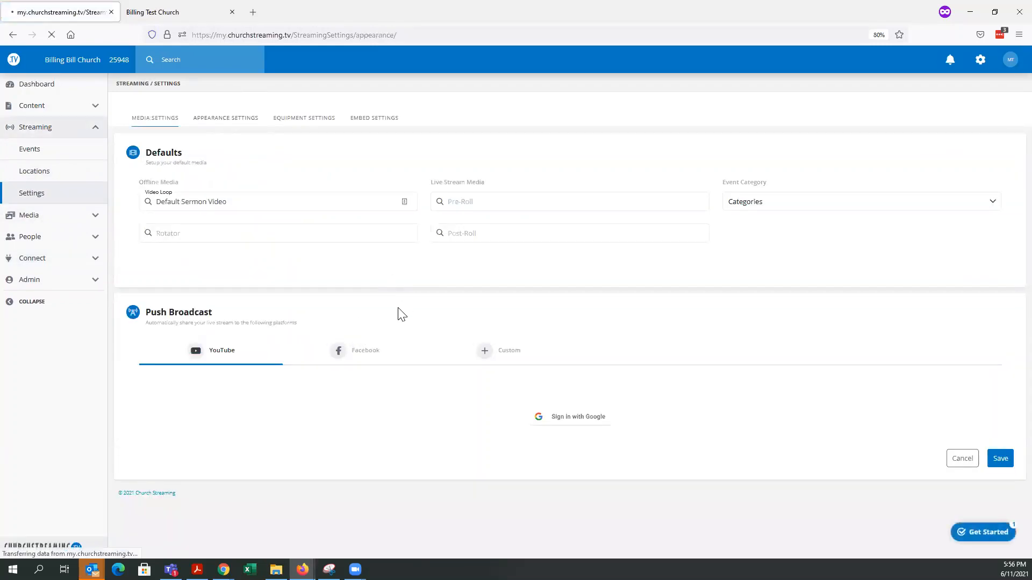
pyautogui.scroll(-7, 398, 309)
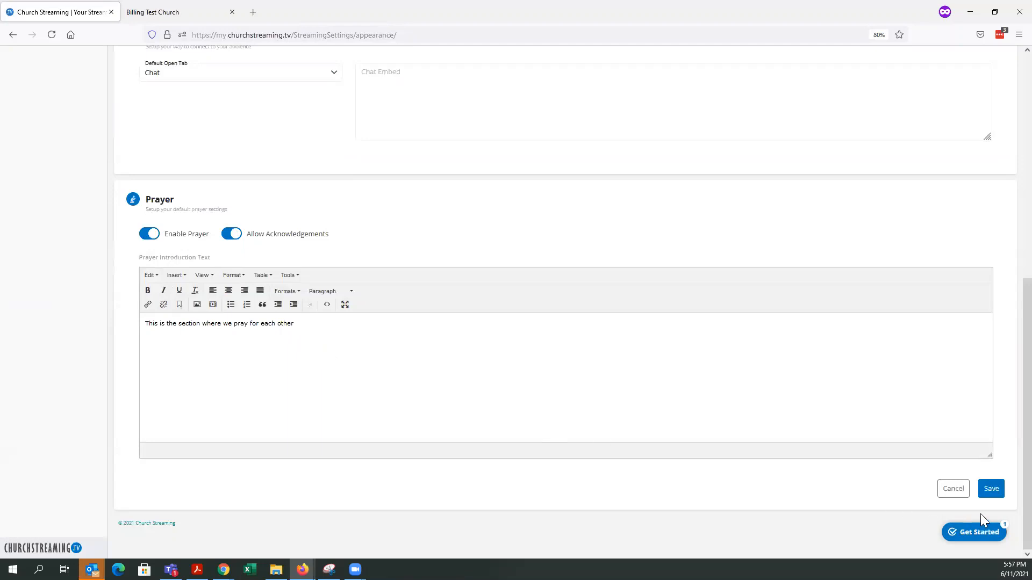
pyautogui.click(992, 490)
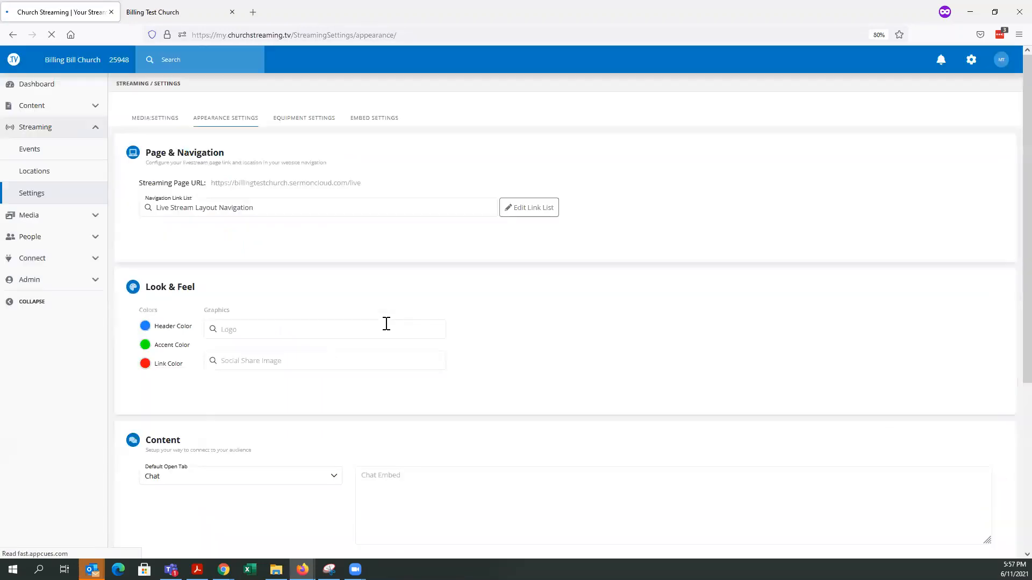
# Step: Reload the live page and expand PRAYER to confirm its introduction text now appears
pyautogui.click(168, 14)
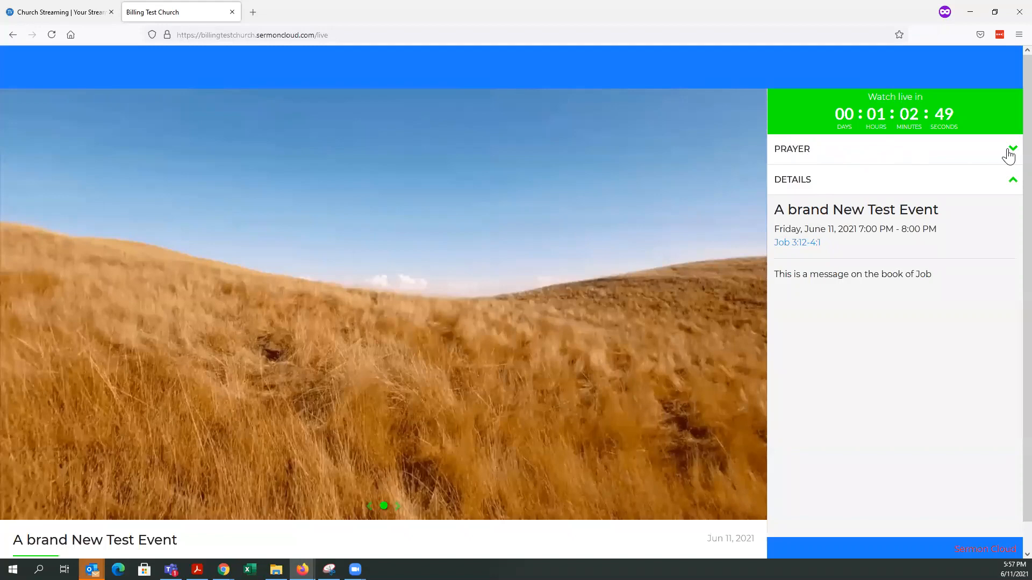
pyautogui.click(1008, 155)
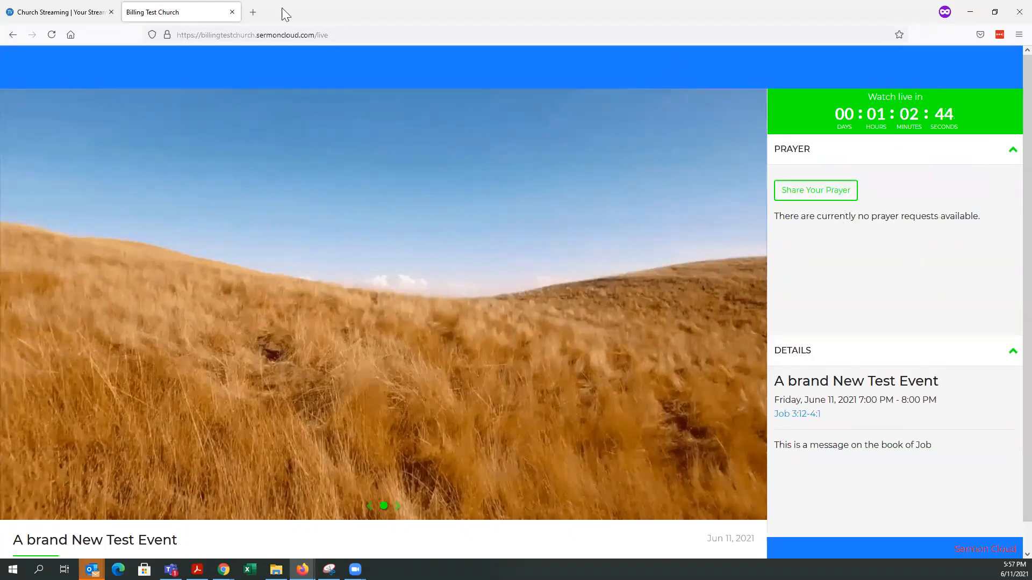
pyautogui.click(52, 35)
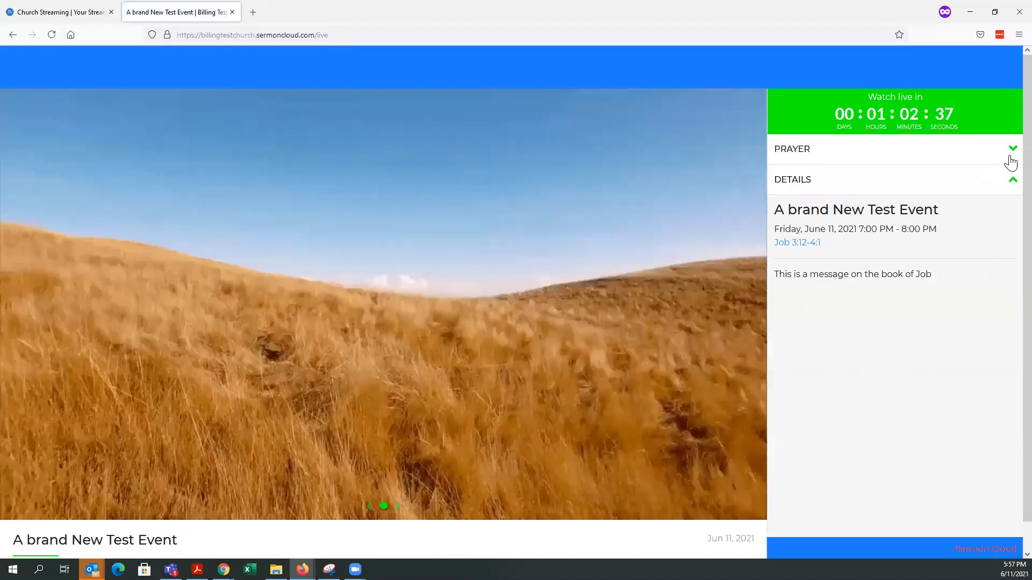
pyautogui.click(1011, 157)
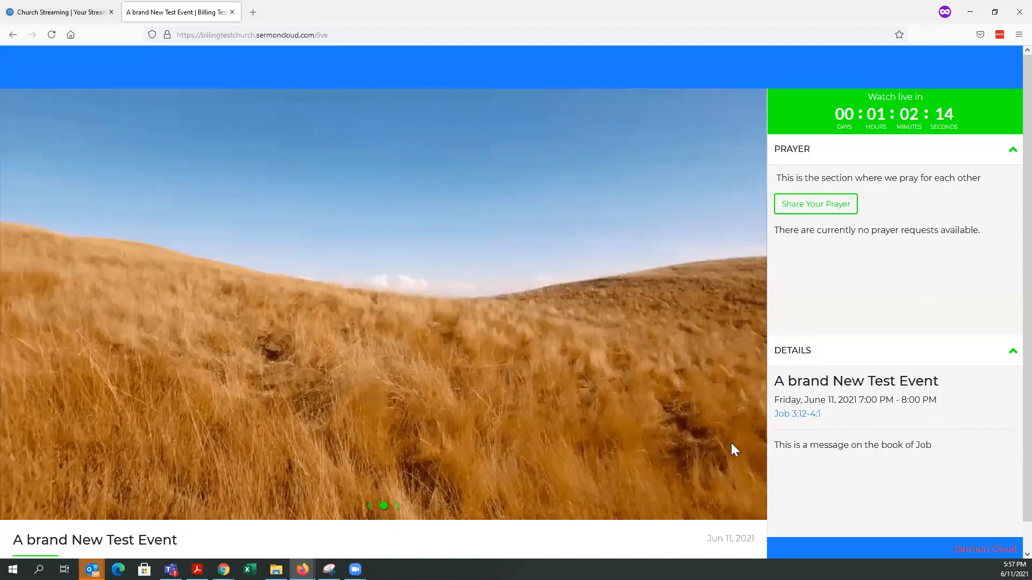
pyautogui.scroll(-1, 734, 449)
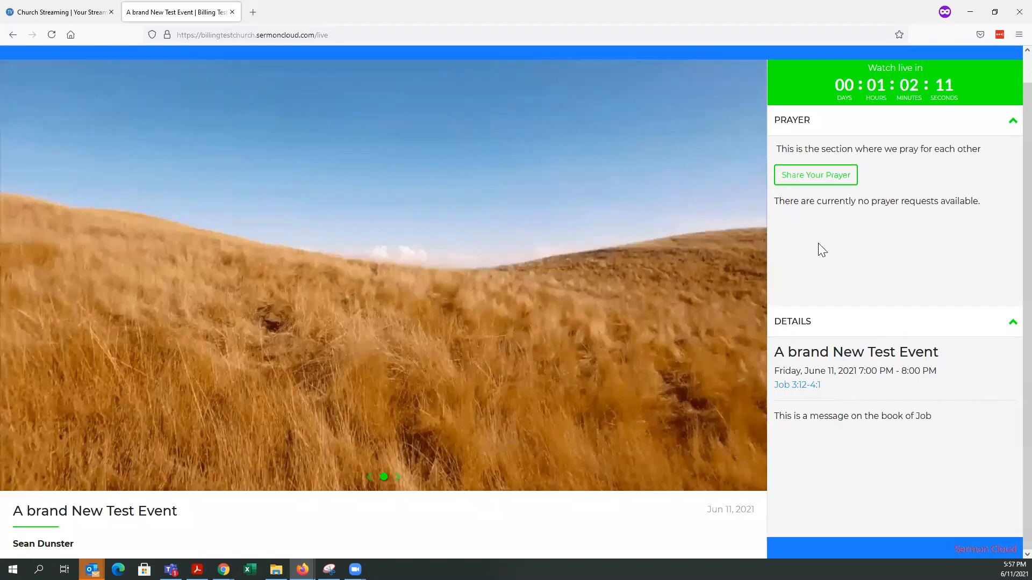
pyautogui.scroll(1, 877, 120)
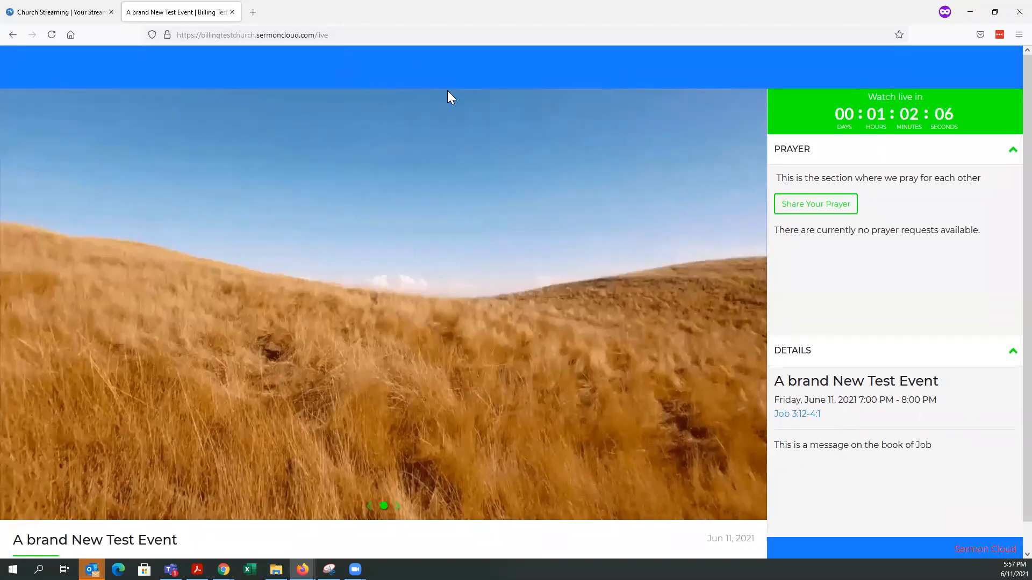
pyautogui.click(86, 12)
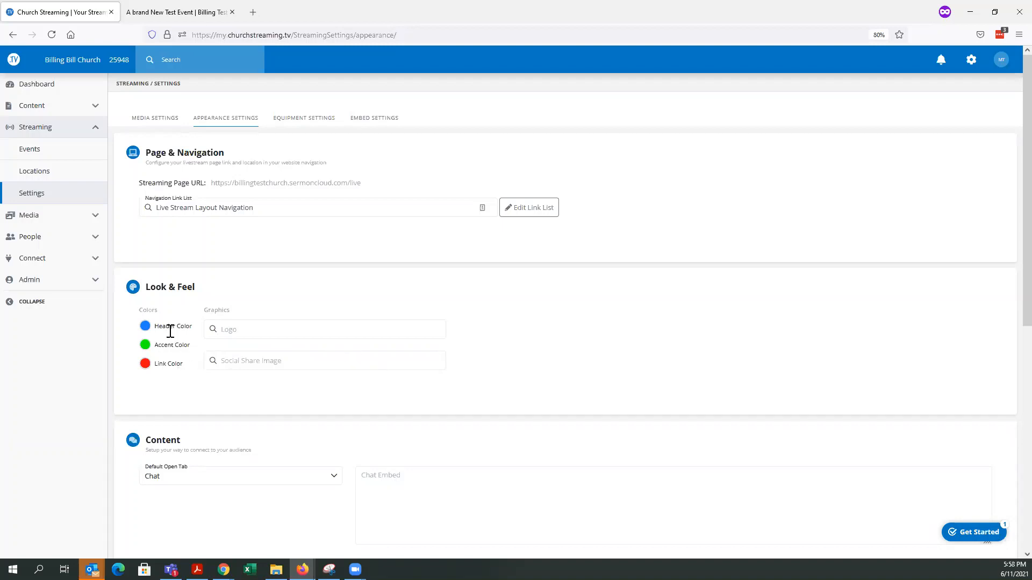
# Step: Change the live page header colour to a dark green
pyautogui.click(170, 14)
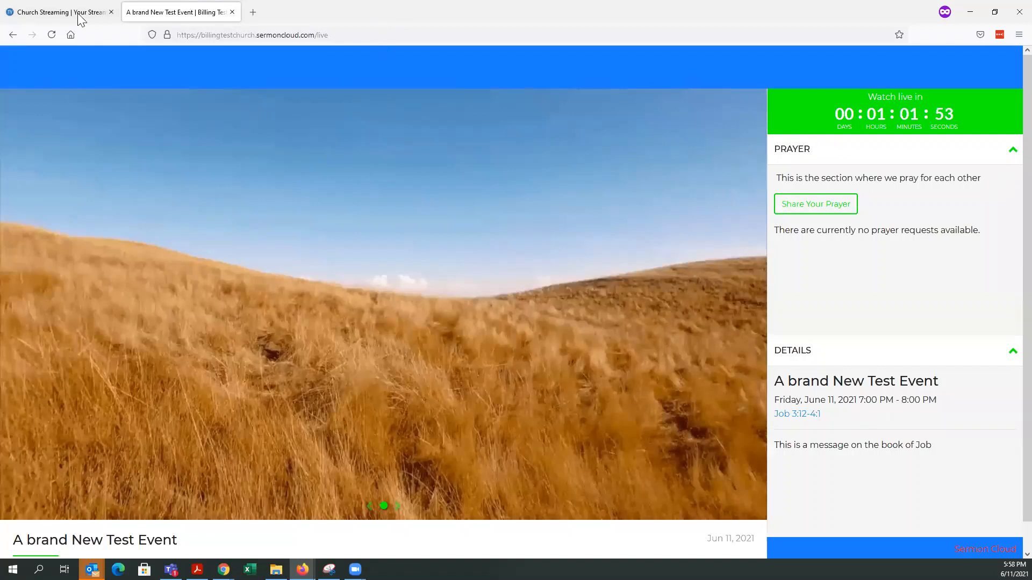
pyautogui.click(106, 17)
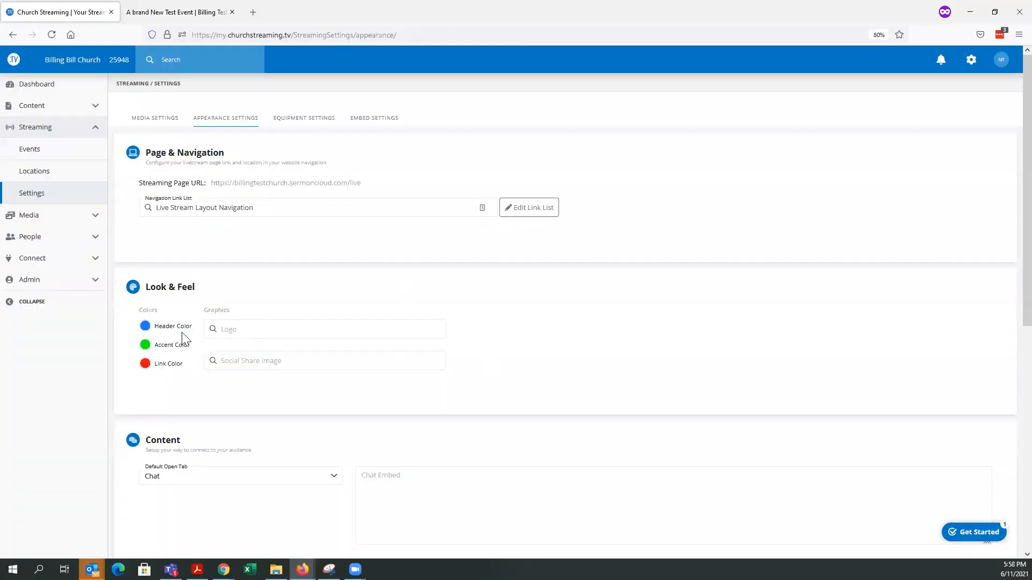
pyautogui.click(146, 327)
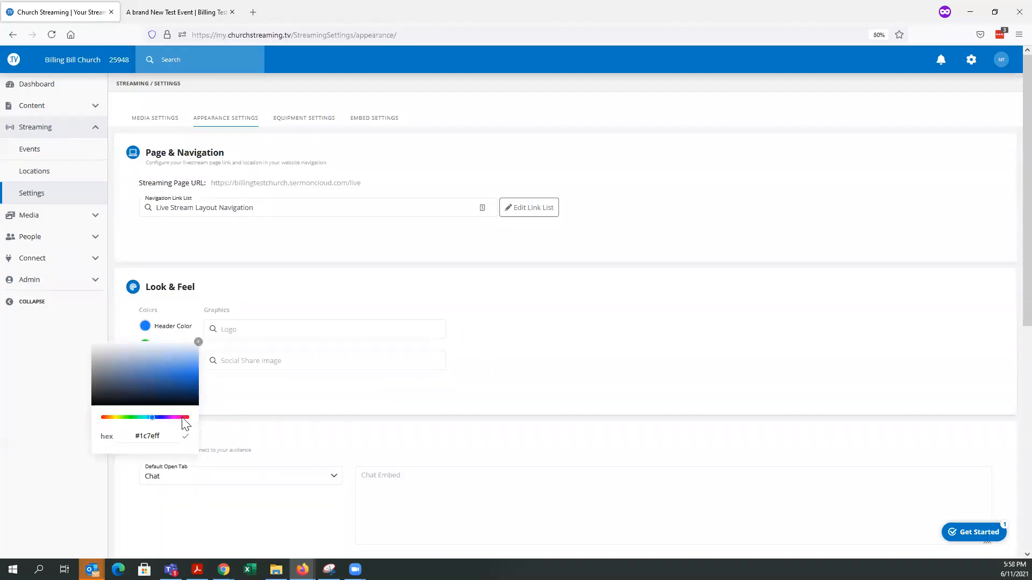
pyautogui.click(183, 418)
pyautogui.moveTo(183, 418); pyautogui.dragTo(133, 419)
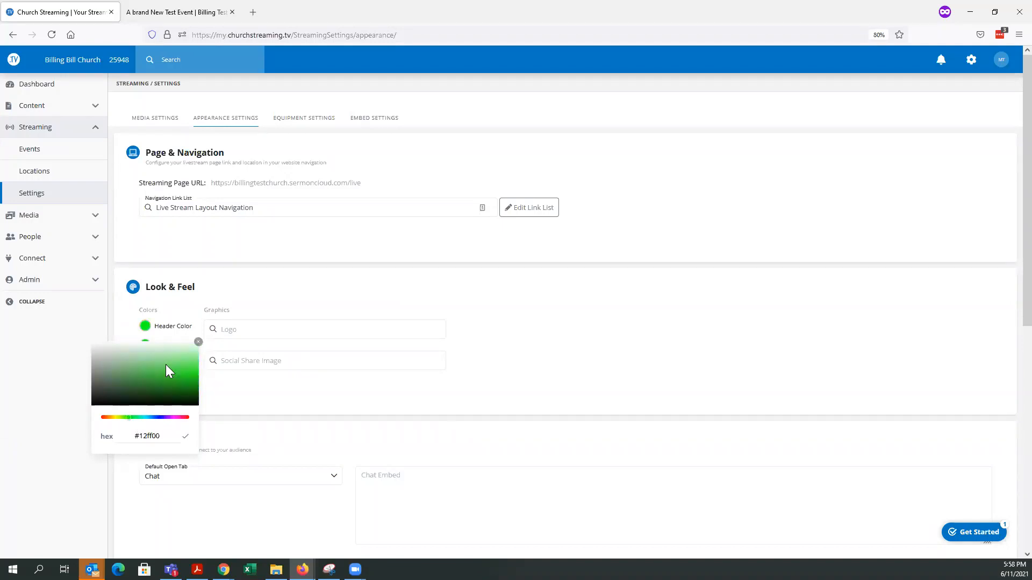
pyautogui.moveTo(162, 385); pyautogui.dragTo(162, 380)
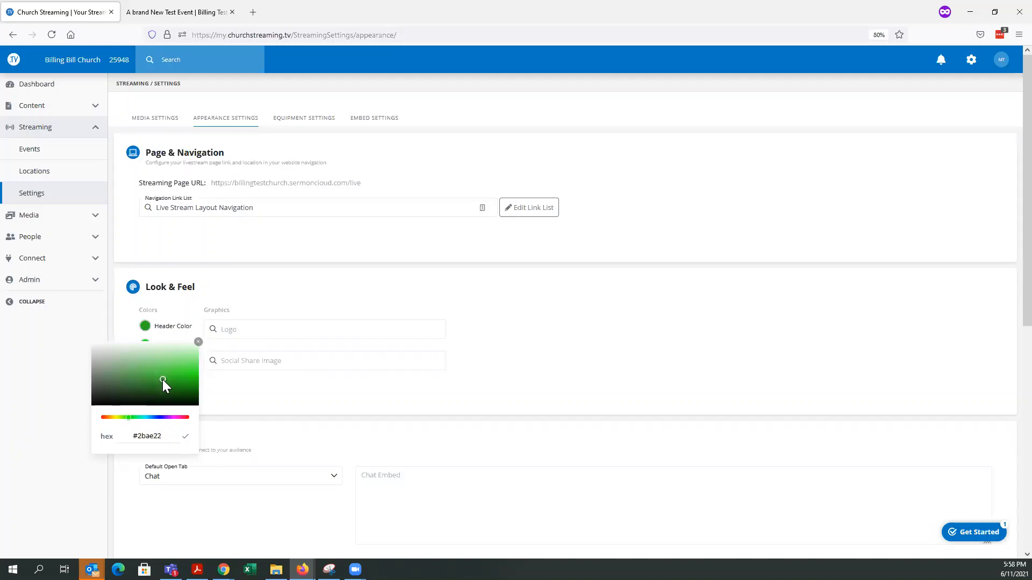
pyautogui.click(233, 405)
# Step: Set the accent colour to a red-orange, #ff3f00
pyautogui.click(144, 345)
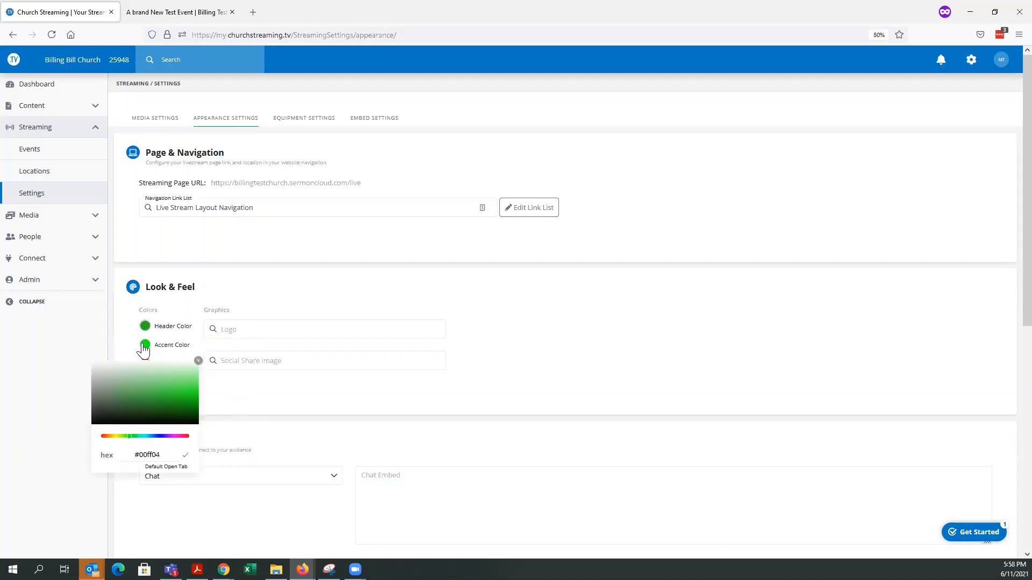
pyautogui.click(161, 12)
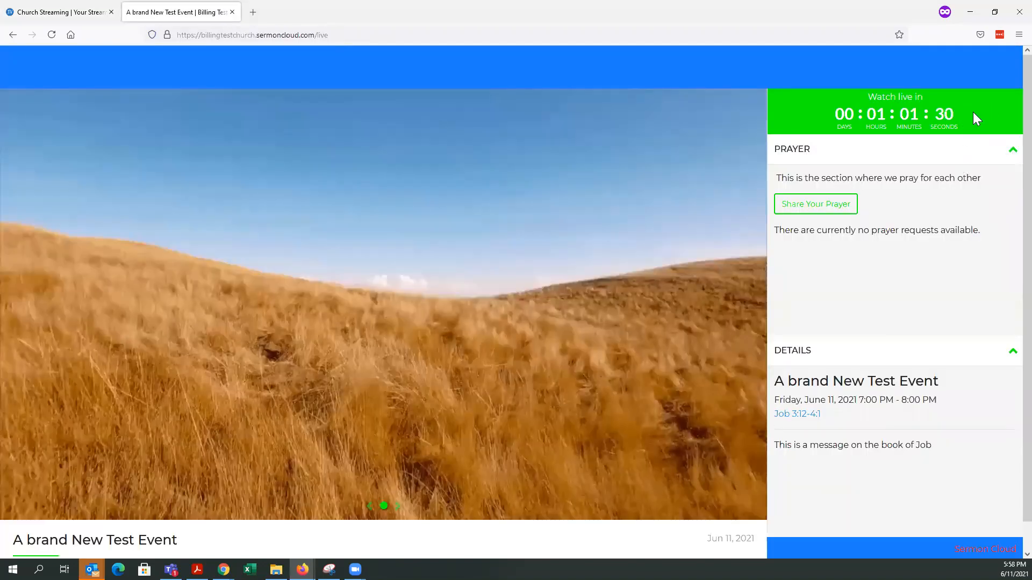
pyautogui.click(23, 15)
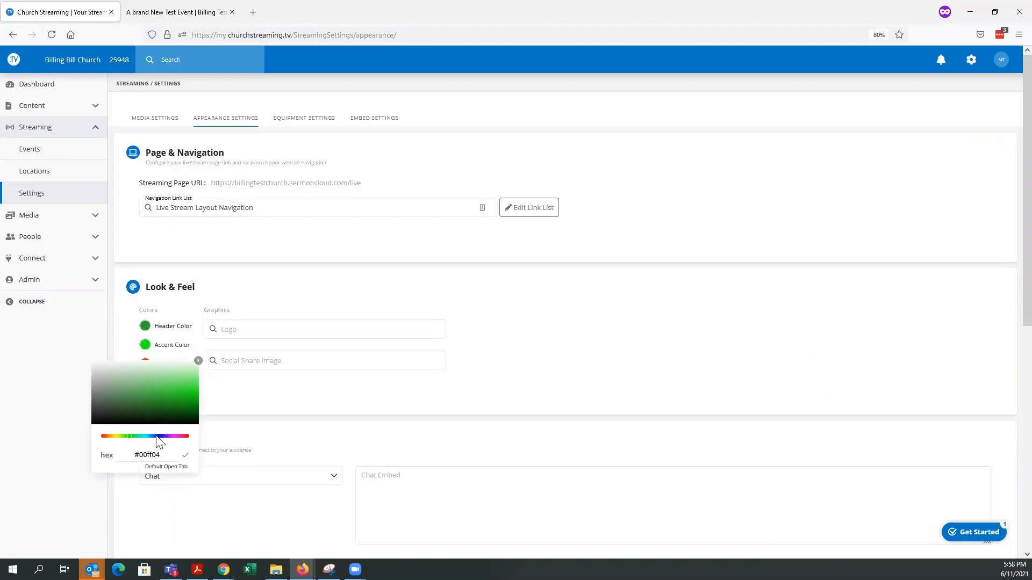
pyautogui.moveTo(127, 439); pyautogui.dragTo(103, 438)
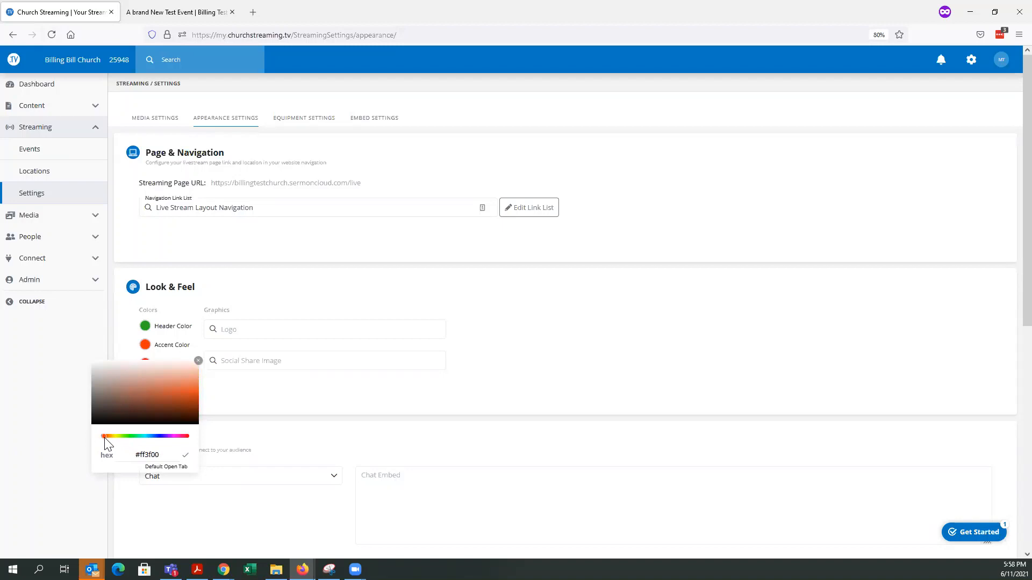
pyautogui.click(185, 455)
pyautogui.click(258, 401)
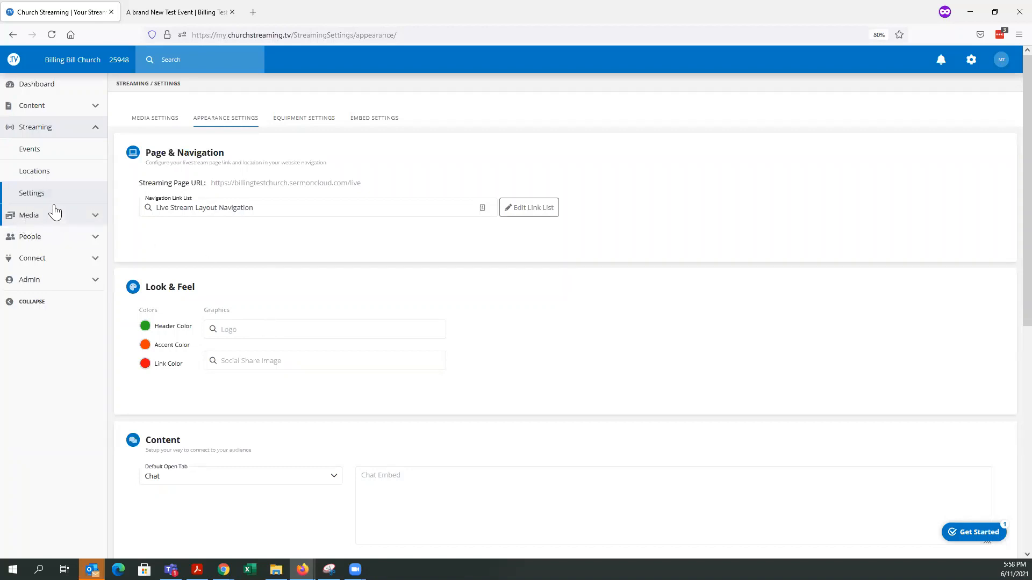
# Step: Choose SLT_Header-Images as the live page logo
pyautogui.click(36, 217)
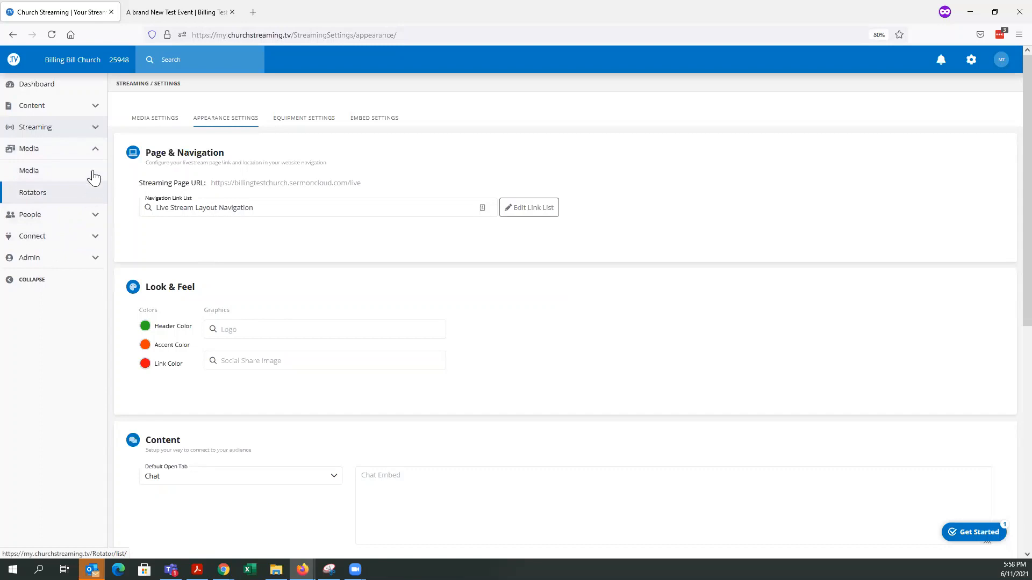
pyautogui.click(61, 133)
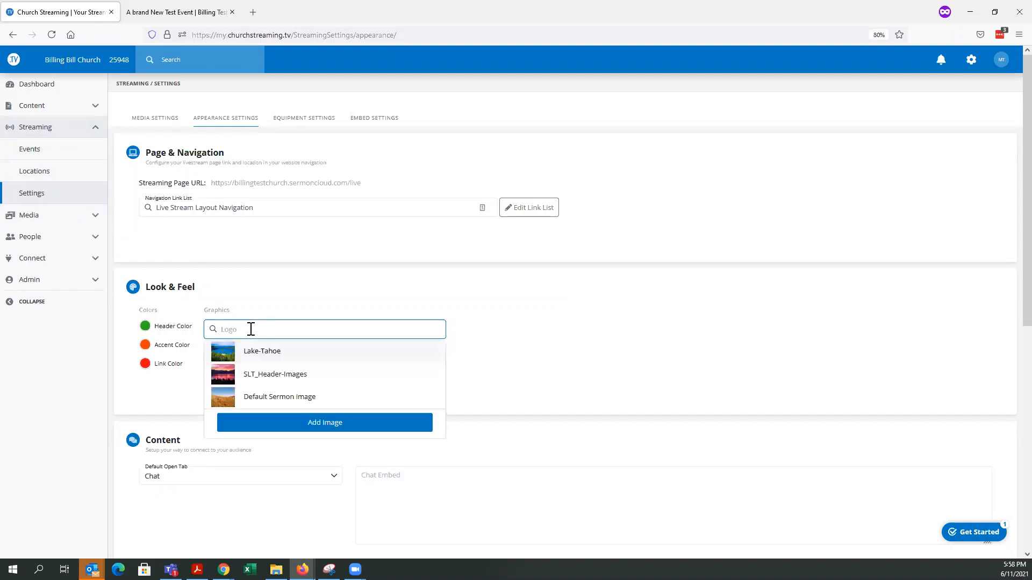
pyautogui.scroll(-2, 284, 375)
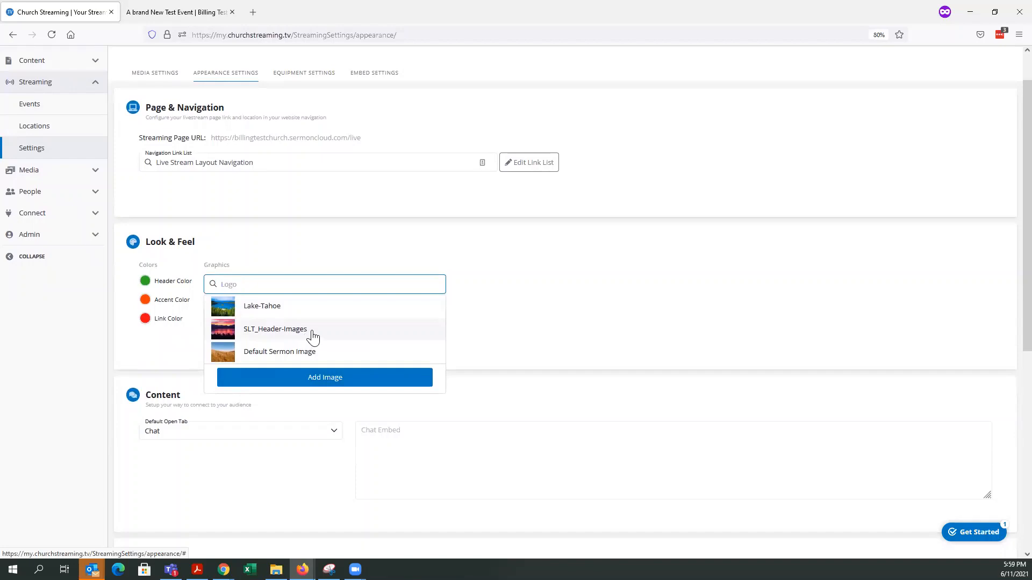
pyautogui.click(267, 331)
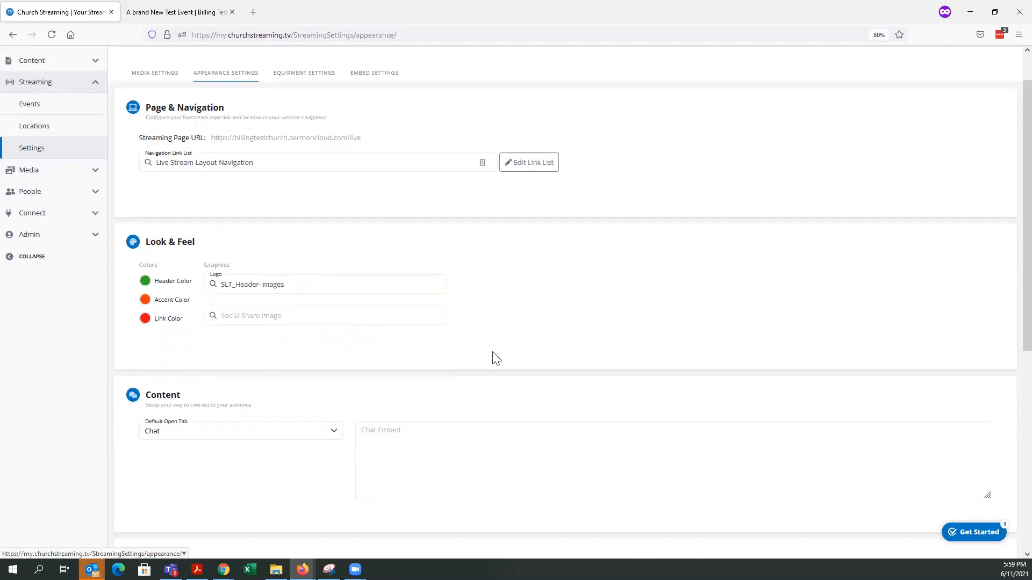
# Step: Save the appearance settings and bring up the live page
pyautogui.scroll(-6, 605, 387)
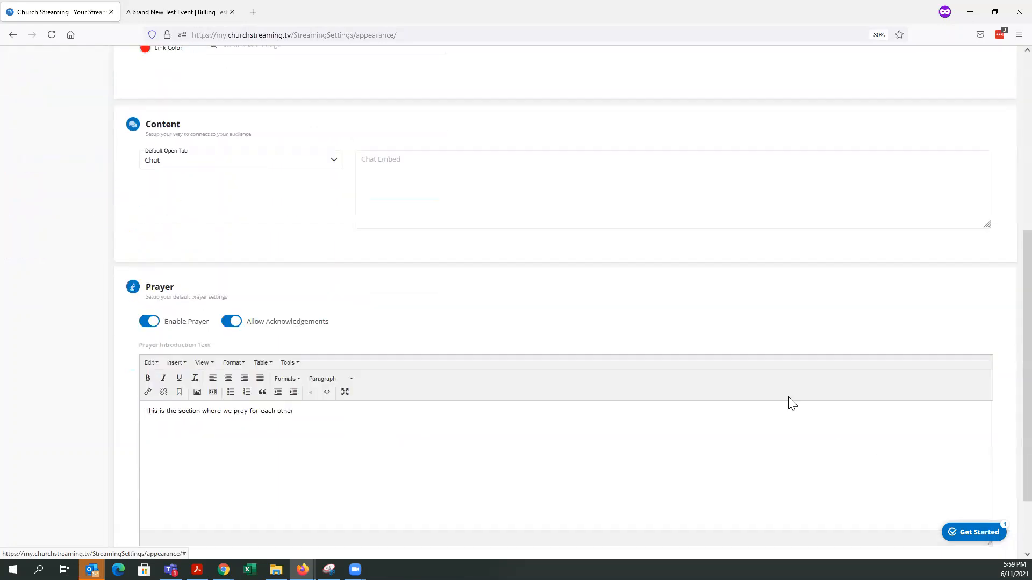
pyautogui.click(990, 489)
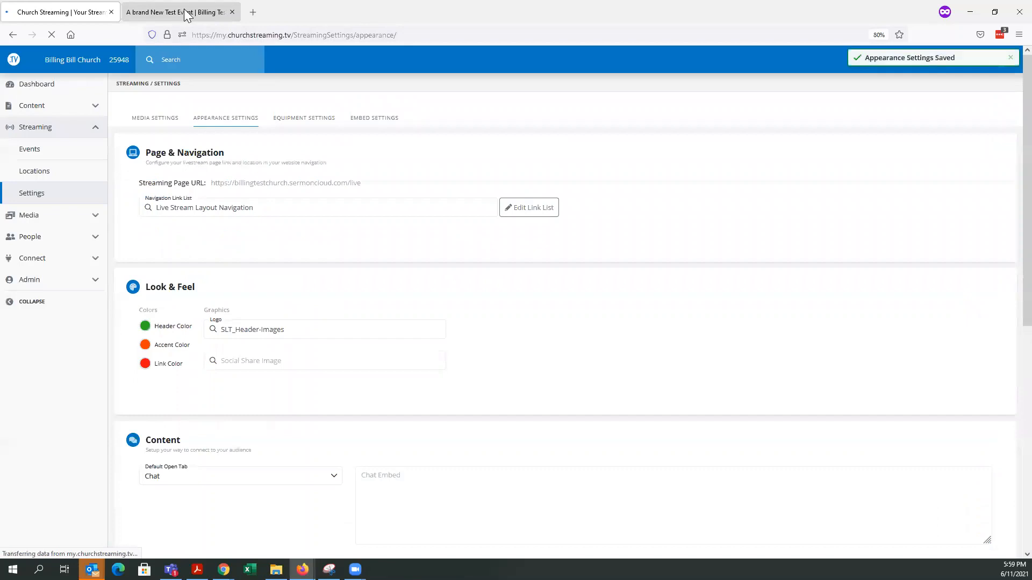
pyautogui.click(186, 15)
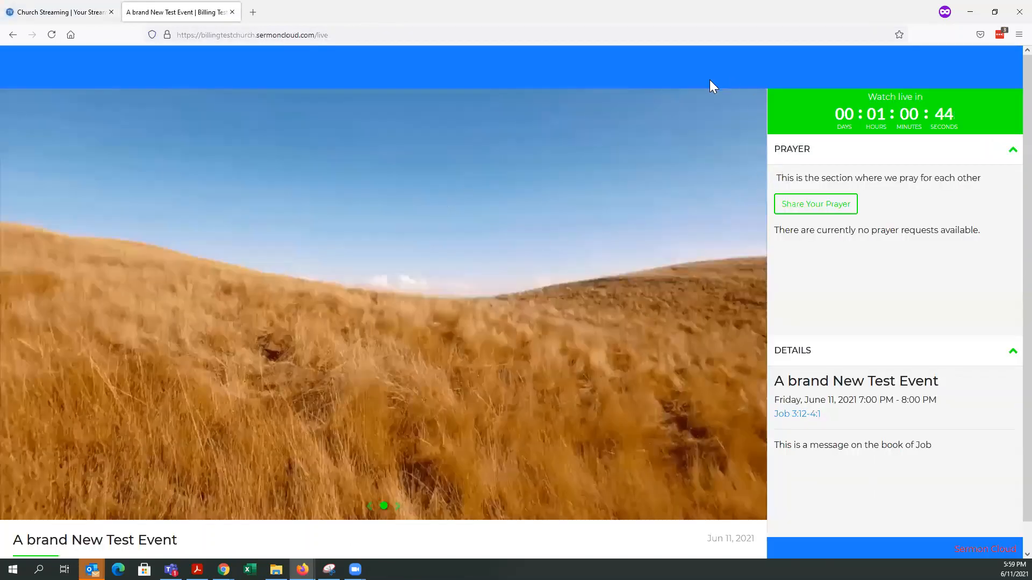
# Step: Reload the live page and review its green header, orange accents and SLT_Header-Images logo
pyautogui.click(54, 35)
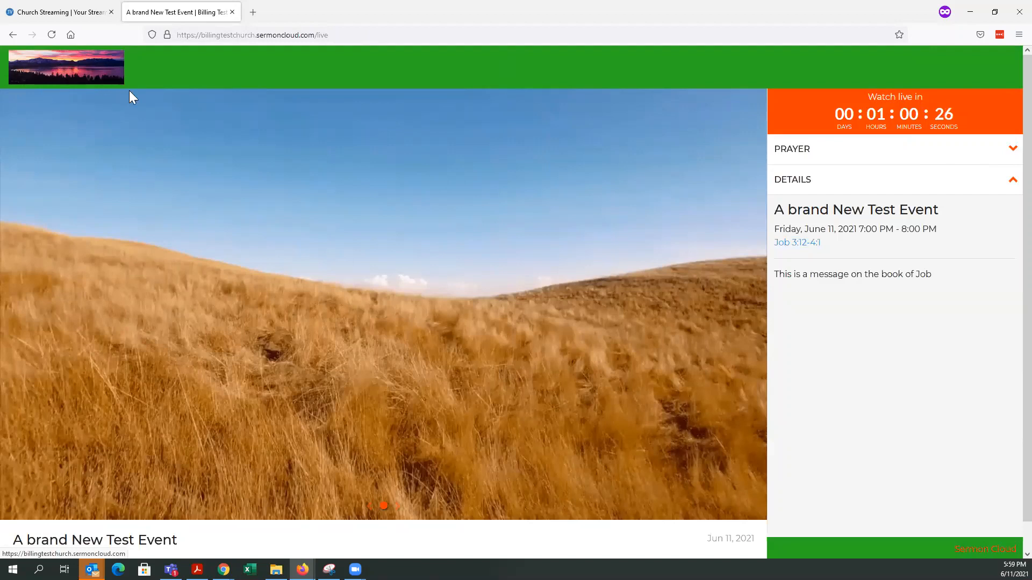
pyautogui.scroll(-1, 263, 135)
pyautogui.scroll(1, 267, 145)
pyautogui.scroll(-1, 267, 157)
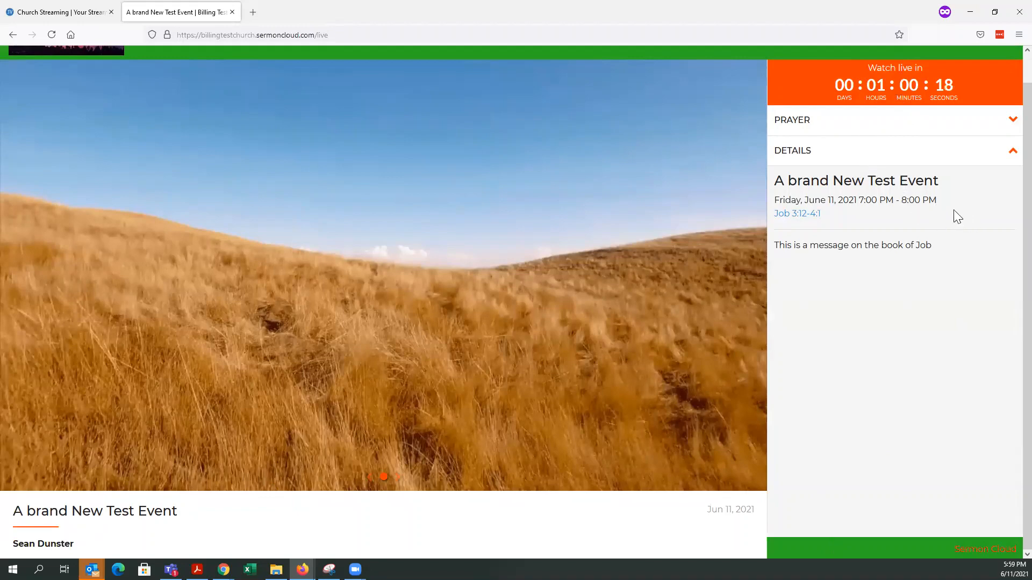
pyautogui.scroll(1, 957, 221)
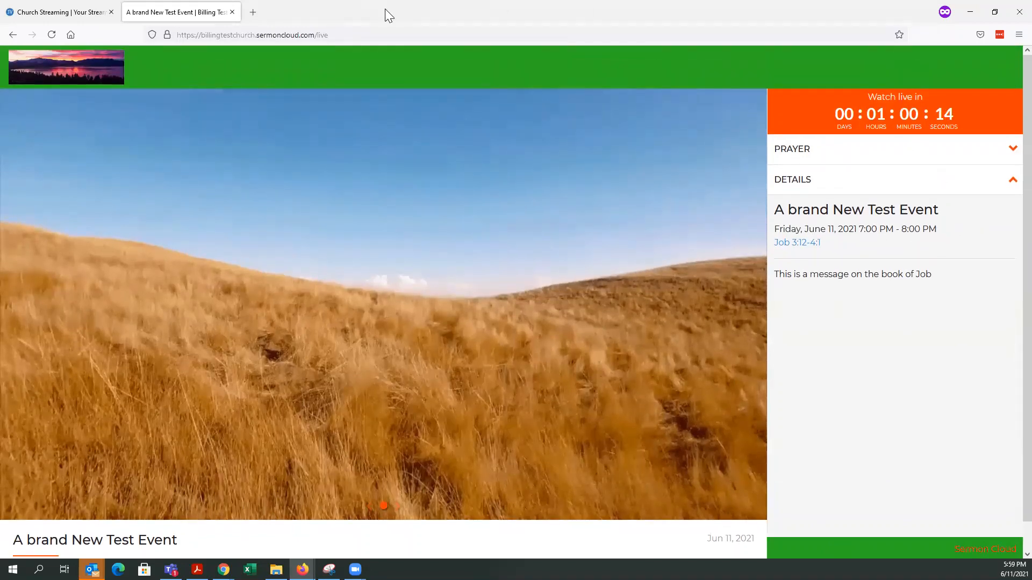
pyautogui.click(95, 13)
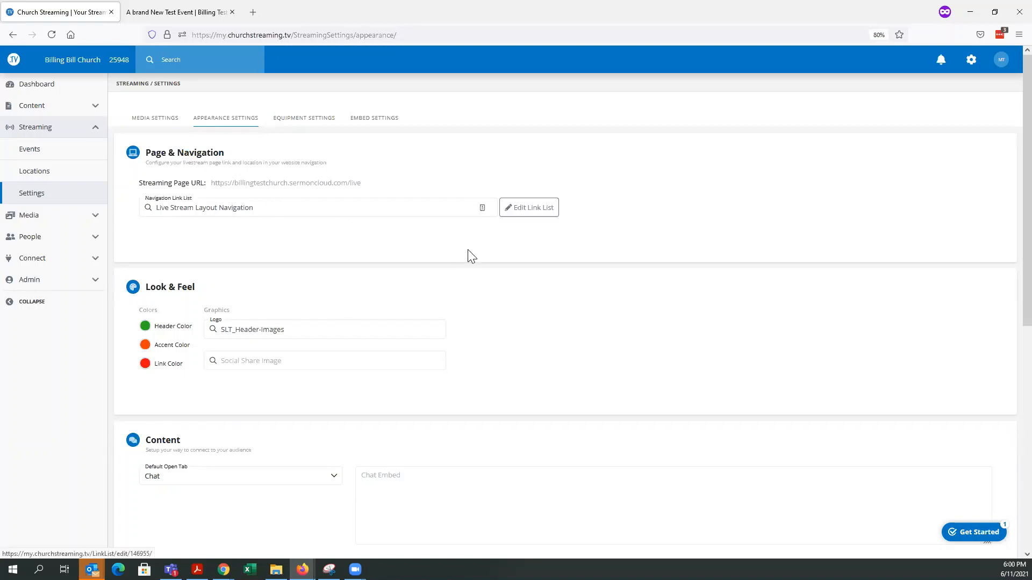
# Step: Name the navigation link list entry 'Streaming Event Link List' and save it
pyautogui.click(557, 215)
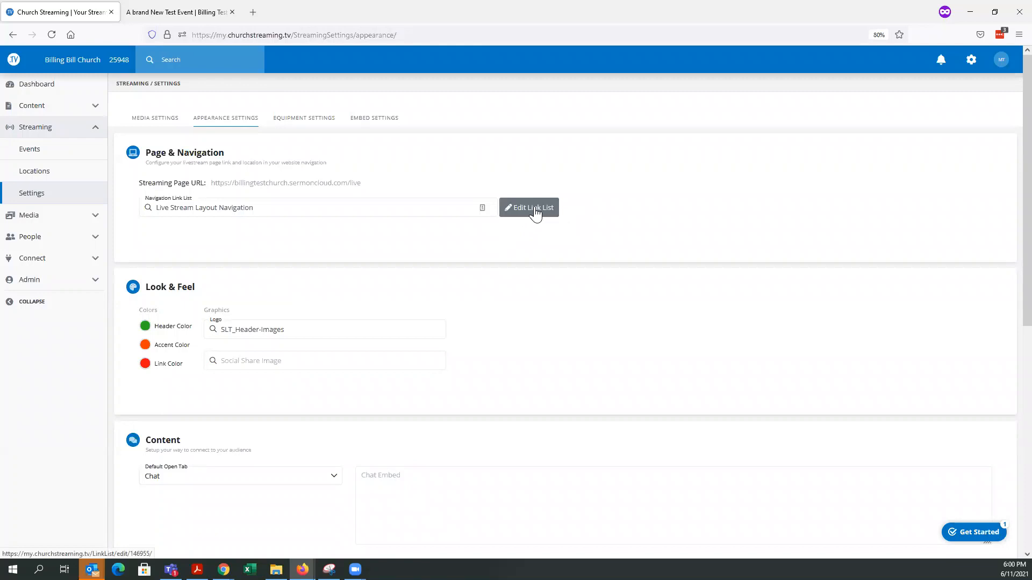
pyautogui.click(535, 209)
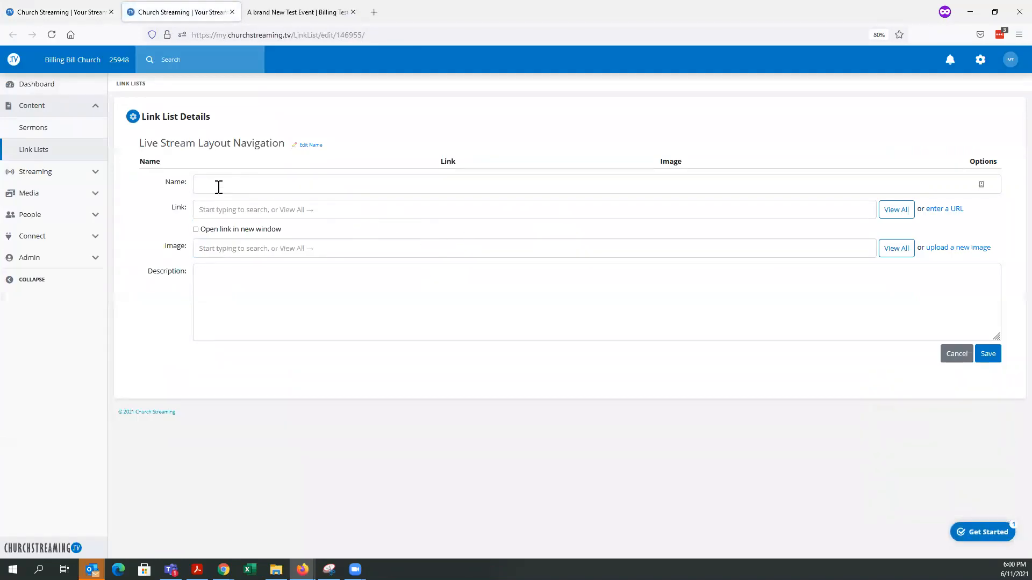
pyautogui.write('S')
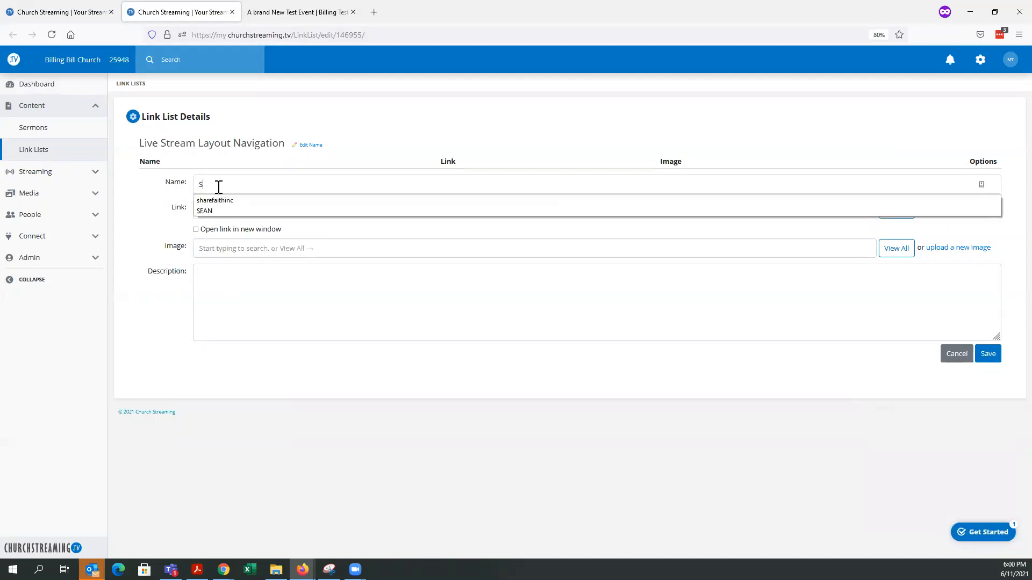
pyautogui.write('treaming E')
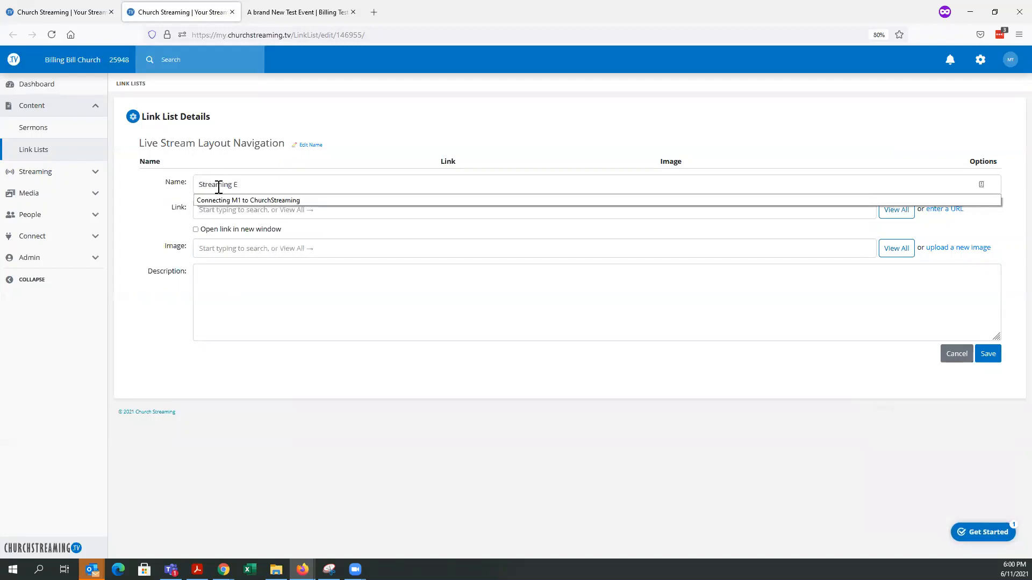
pyautogui.write('vent Link List')
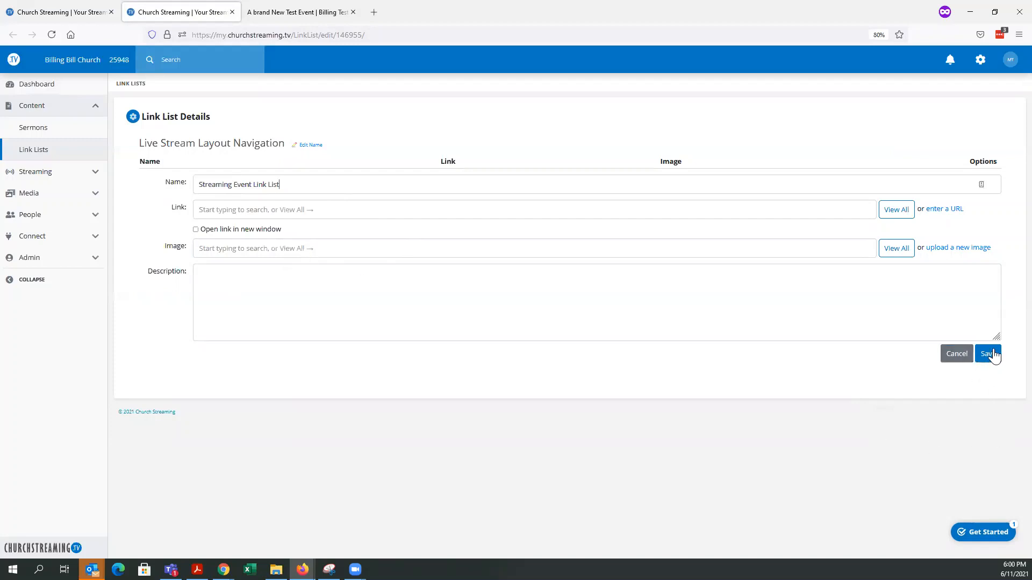
pyautogui.click(989, 354)
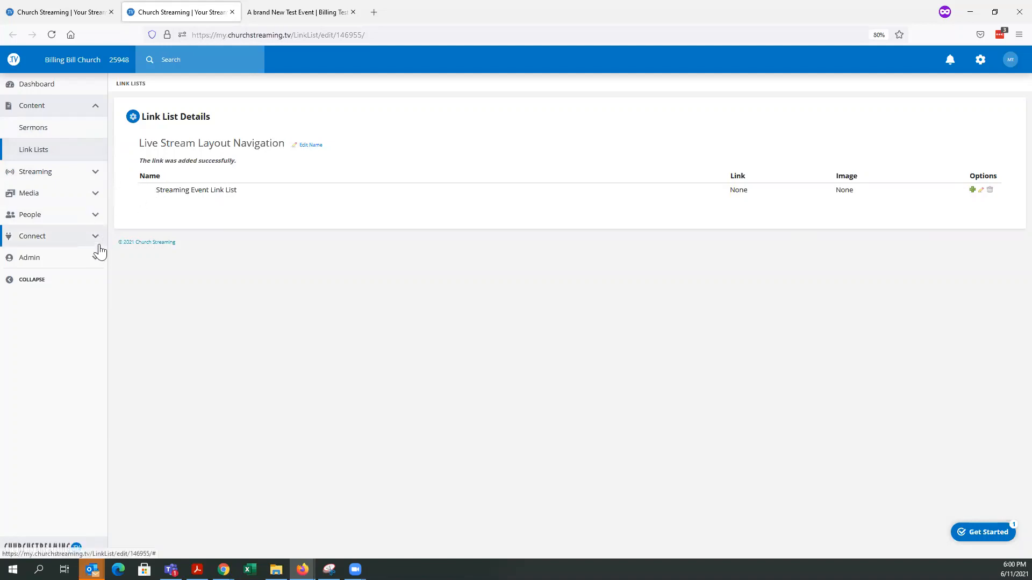
pyautogui.click(91, 218)
# Step: Open the Billing Test Church profile from People > Churches
pyautogui.click(42, 239)
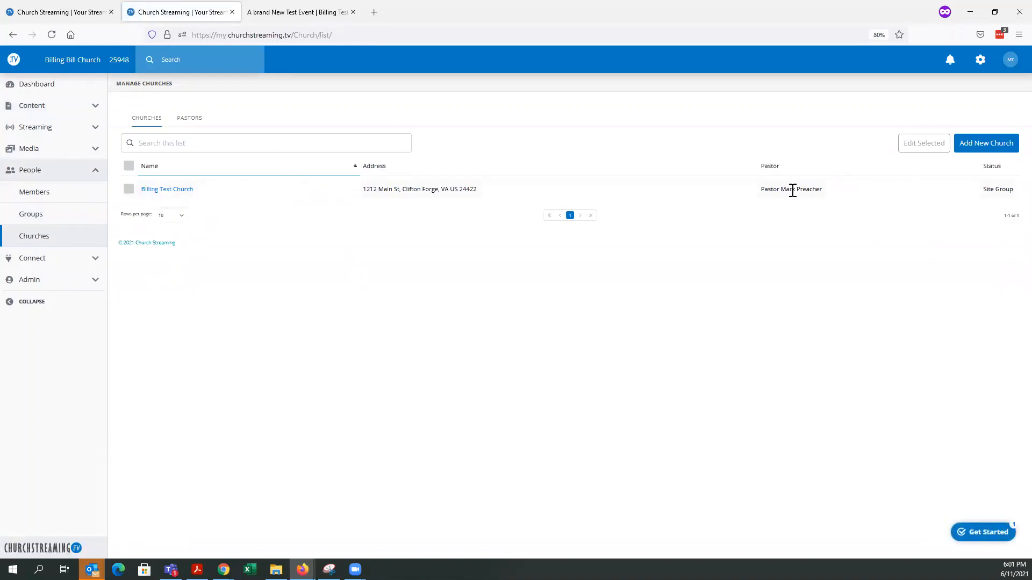
pyautogui.click(164, 191)
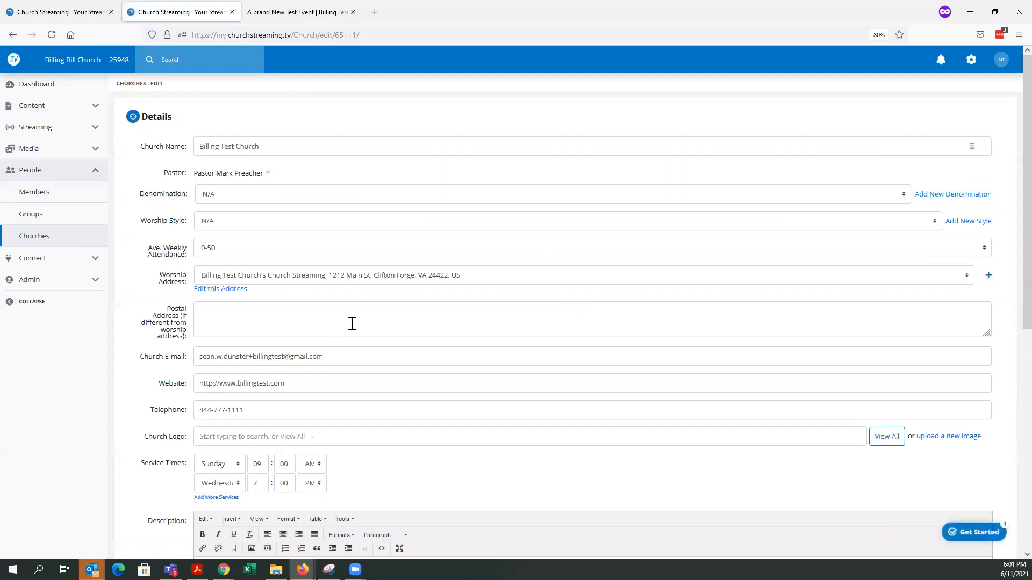
pyautogui.scroll(-4, 332, 370)
pyautogui.scroll(-3, 333, 368)
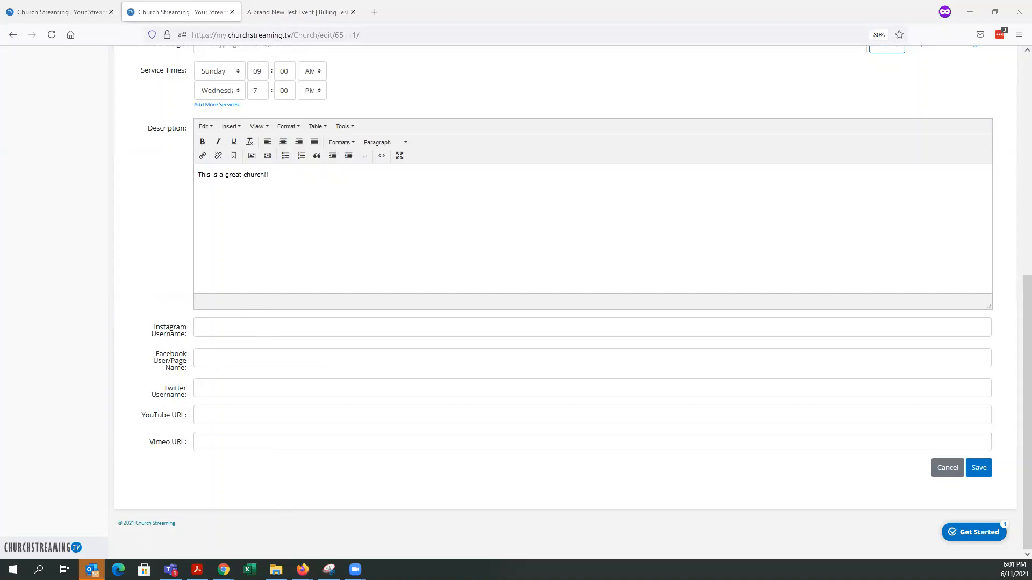
# Step: Paste the church's Facebook, Twitter, YouTube and Vimeo URLs and save the profile
pyautogui.click(244, 363)
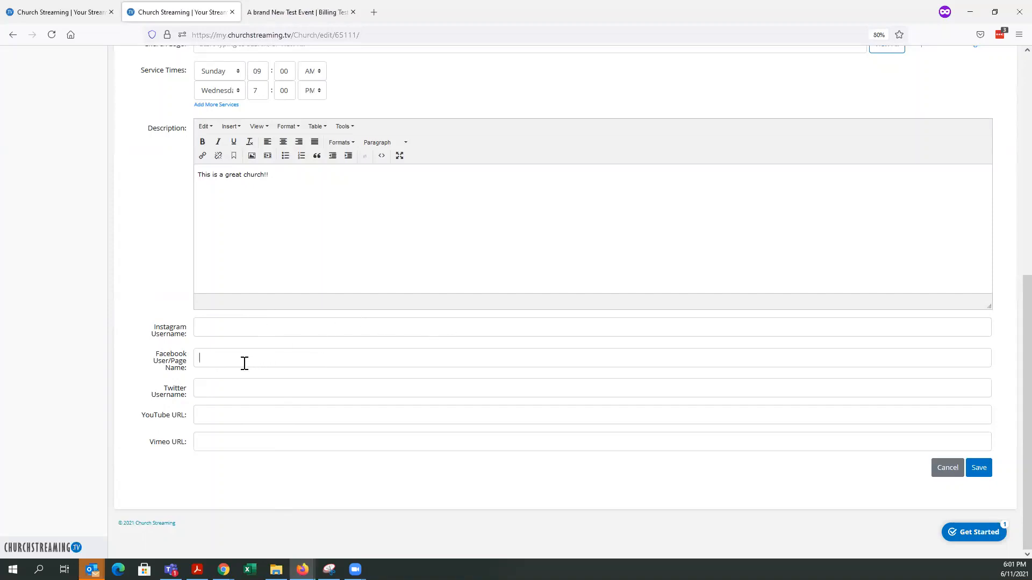
pyautogui.hotkey('ctrl', 'v')
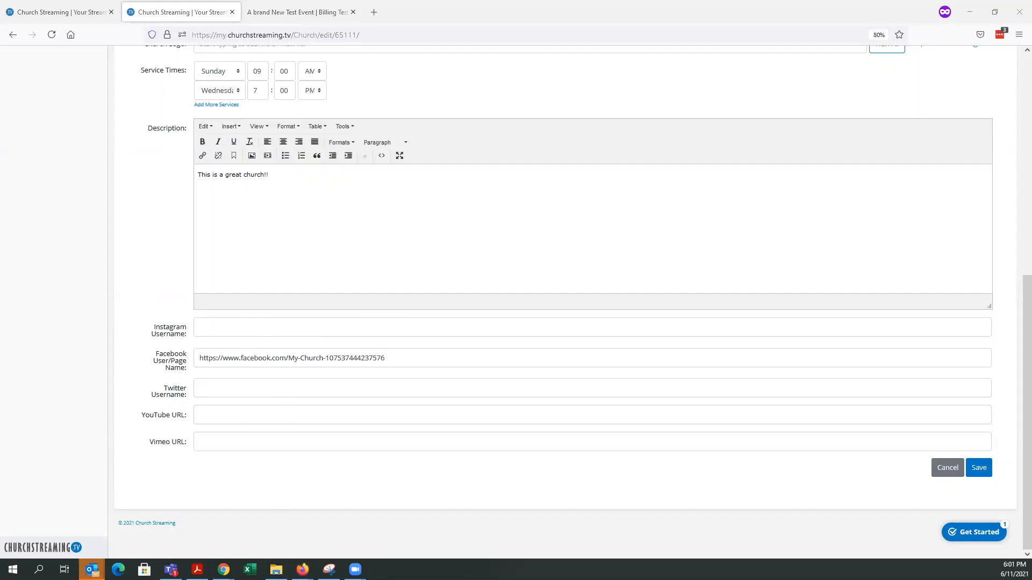
pyautogui.click(214, 384)
pyautogui.write('https://twitter.com/SeanDunster')
pyautogui.click(262, 415)
pyautogui.write('https://www.youtube.com/channel/UCBiJBaDaM3K6vPVggLhTyWA')
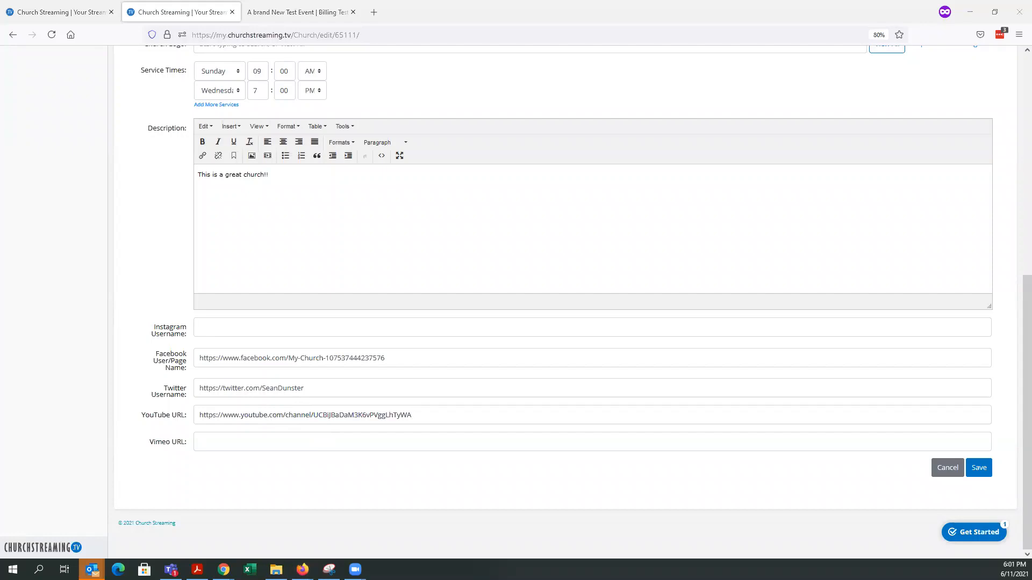
pyautogui.click(215, 445)
pyautogui.write('https://vimeo.com/manage/folders/1666647')
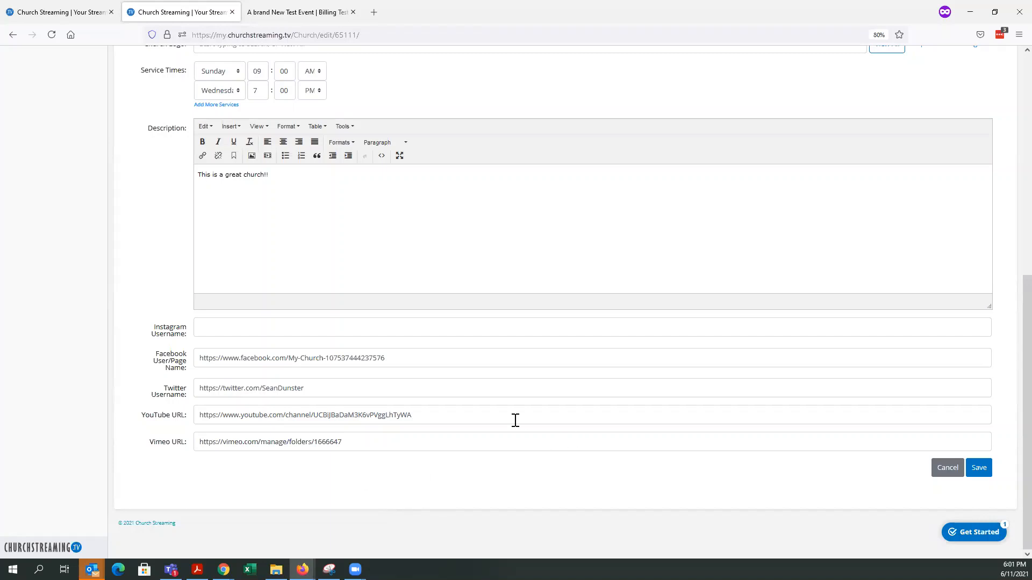
pyautogui.click(978, 469)
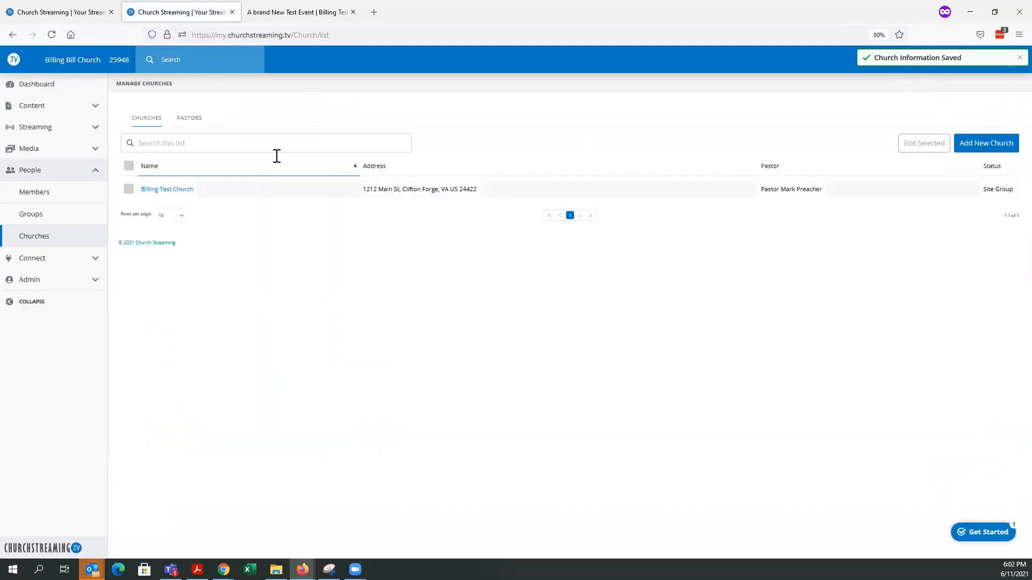
pyautogui.click(304, 13)
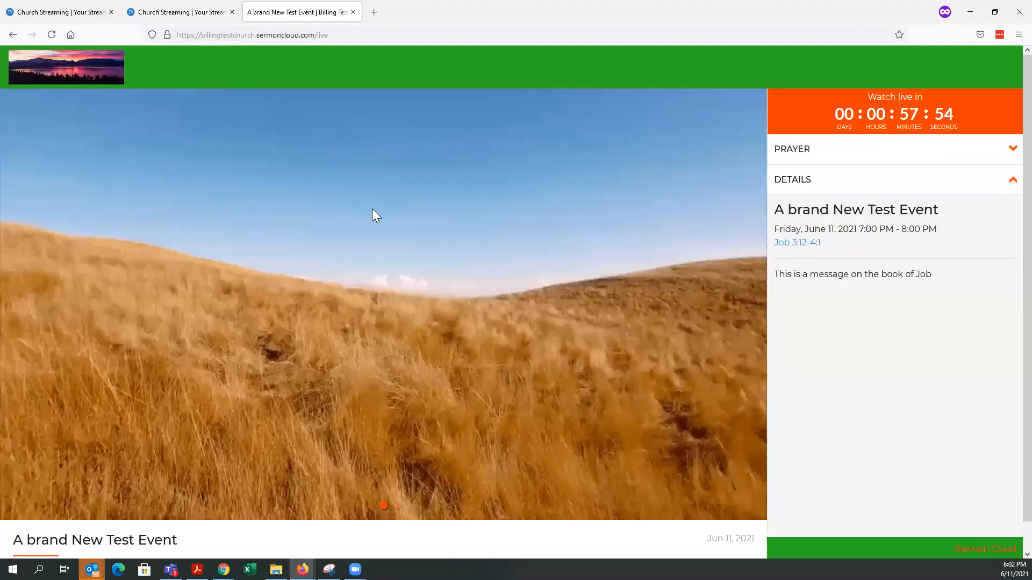
# Step: Reload the live event page to show the Streaming Event Link List link and social icons
pyautogui.click(51, 35)
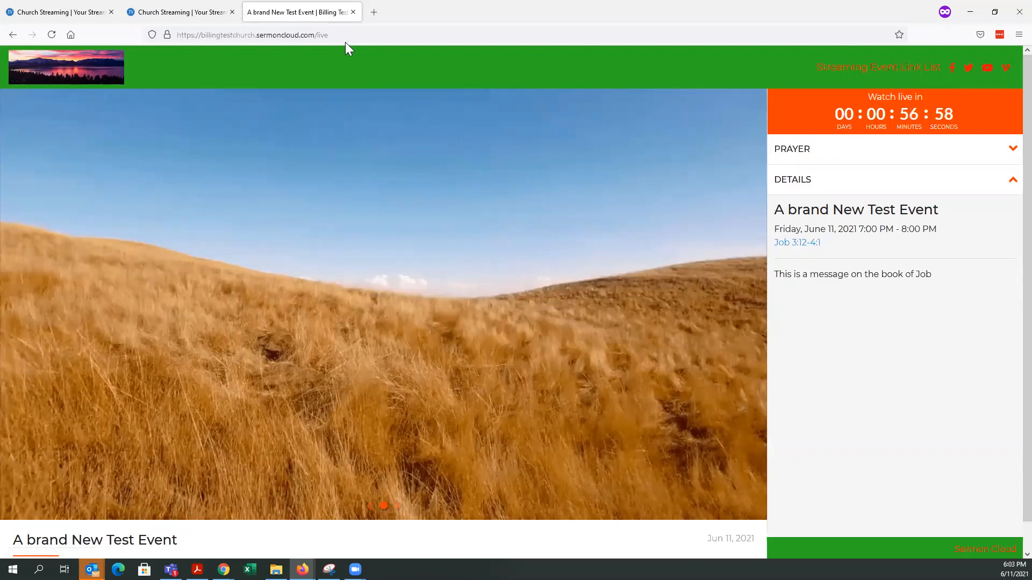
pyautogui.click(80, 12)
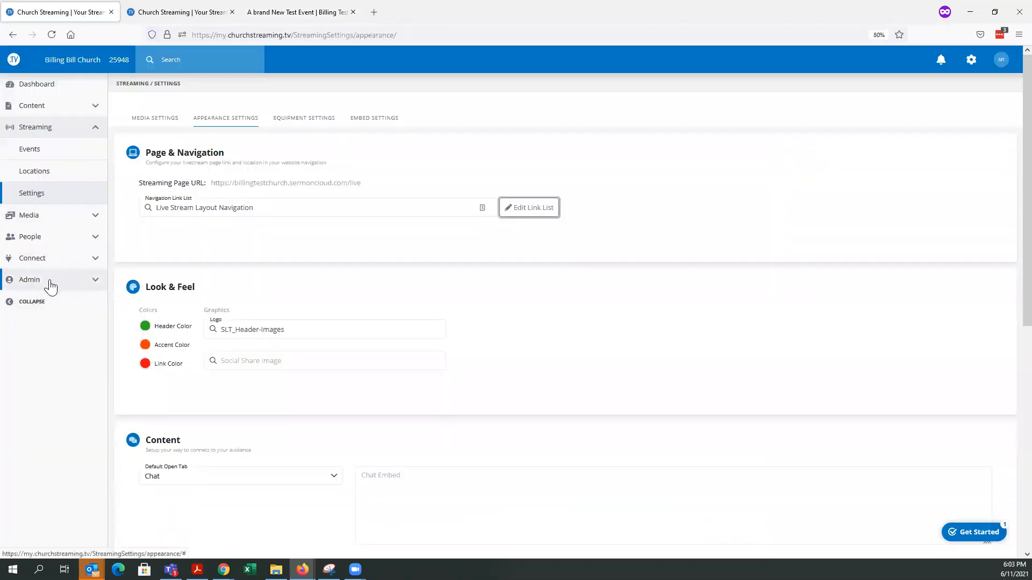
pyautogui.click(34, 237)
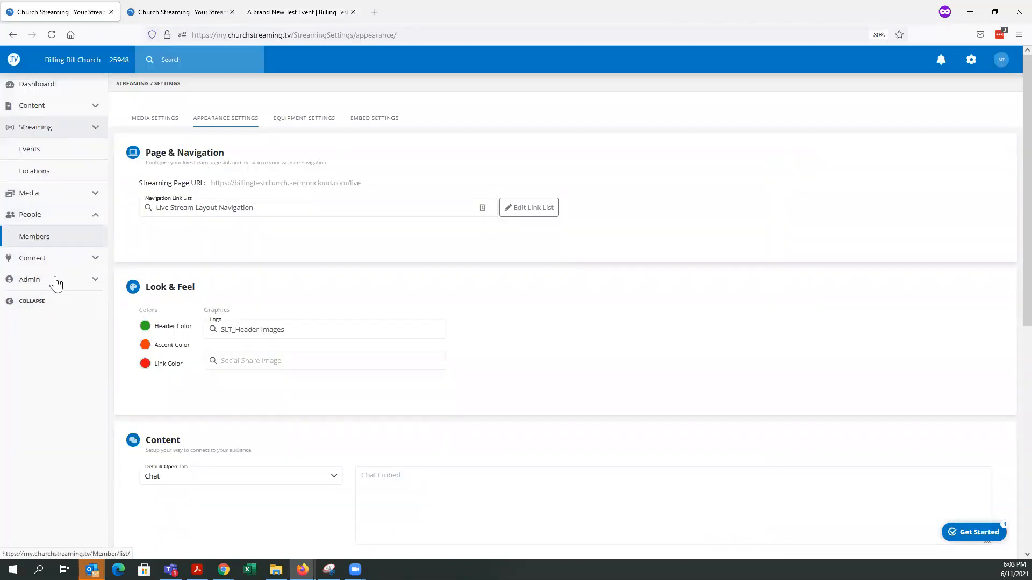
pyautogui.click(35, 236)
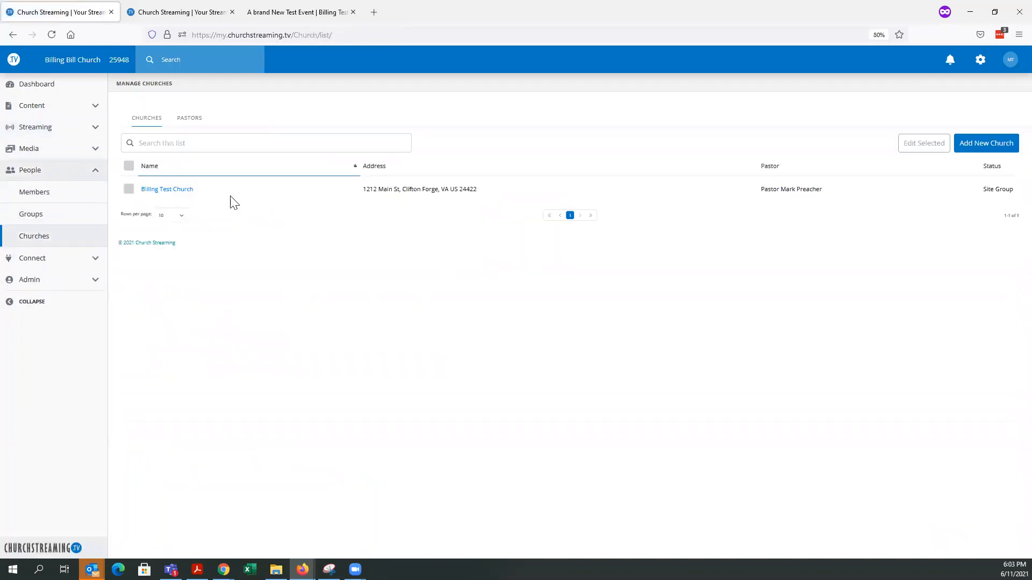
pyautogui.click(161, 192)
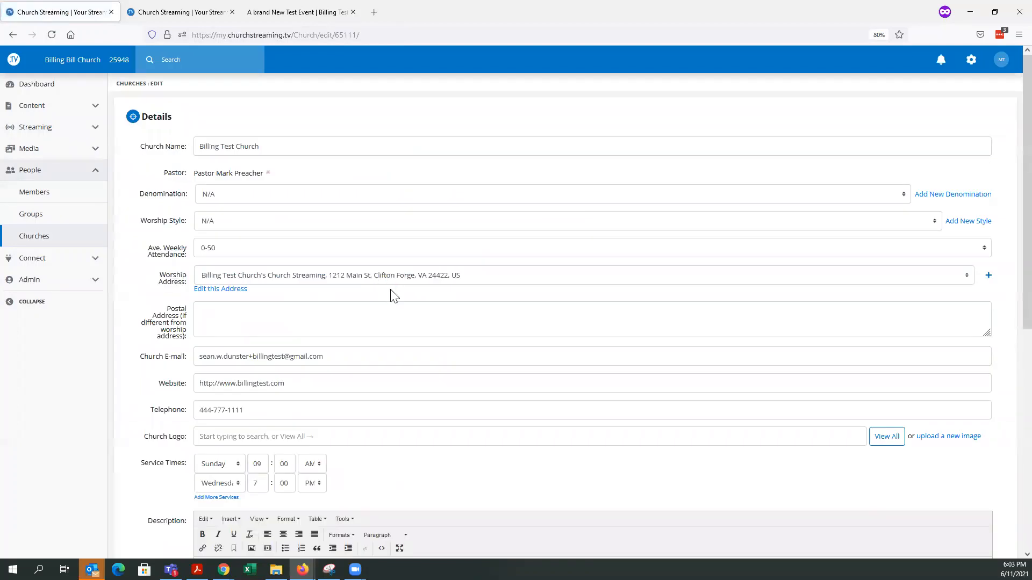
pyautogui.scroll(-2, 393, 295)
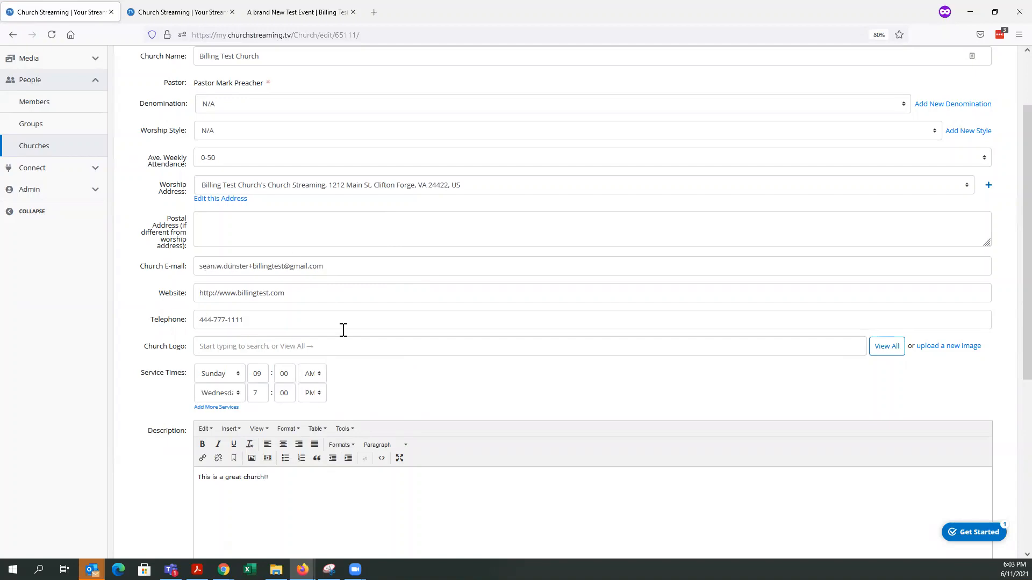
pyautogui.scroll(-4, 324, 323)
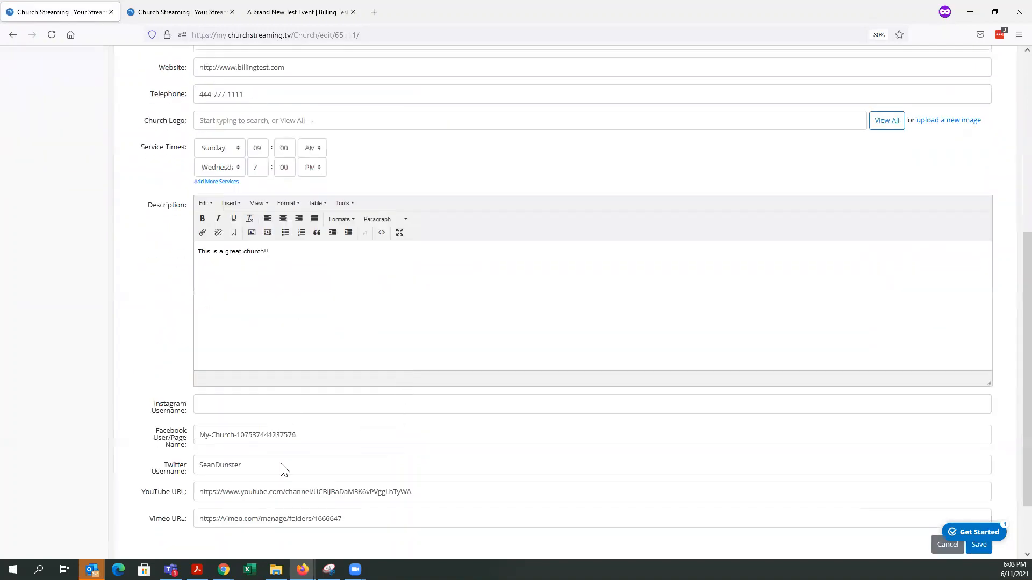
pyautogui.scroll(5, 322, 450)
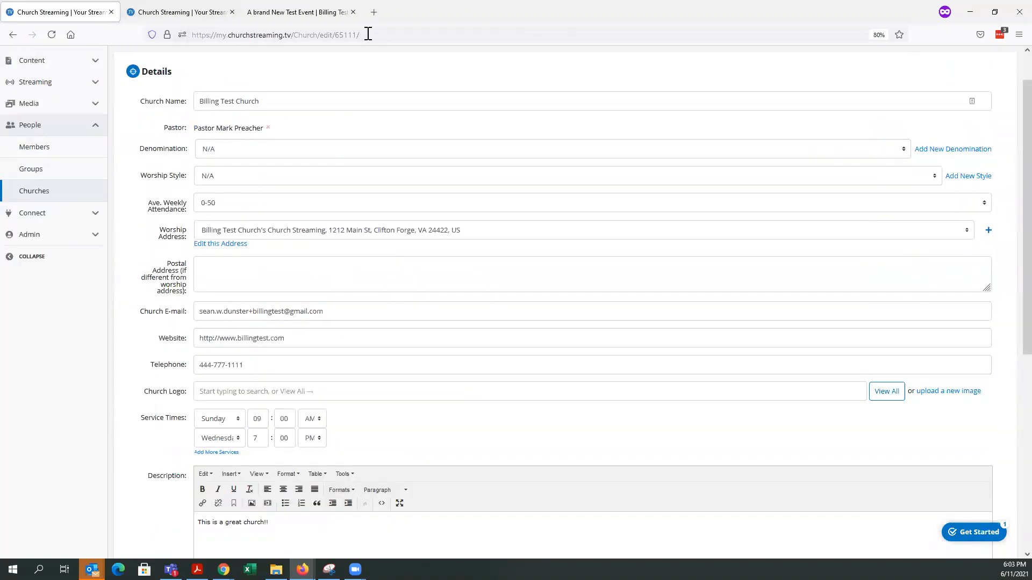
pyautogui.click(309, 12)
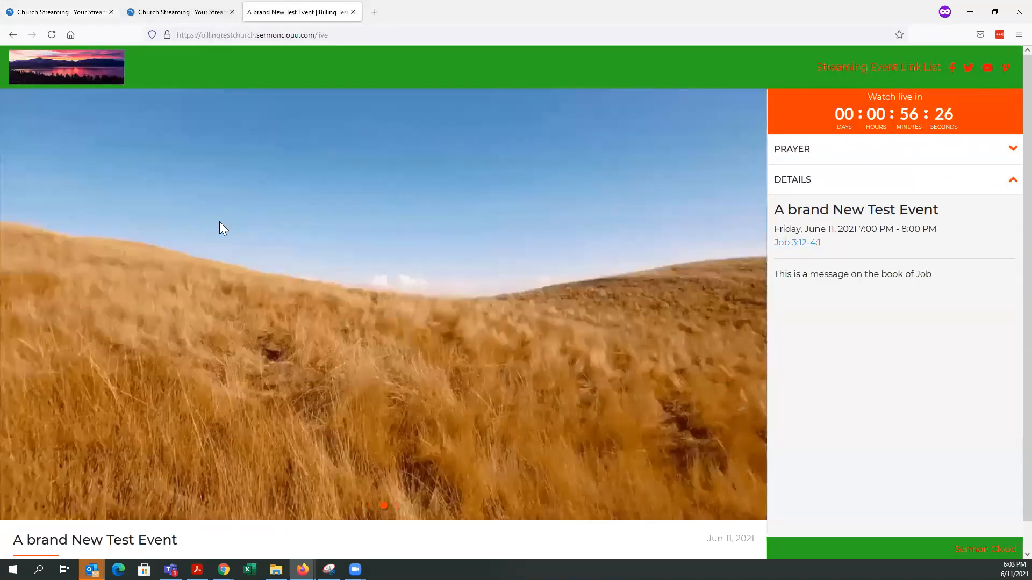
# Step: Remove '/live' from the address to open and browse the Billing Test Church homepage
pyautogui.click(343, 36)
pyautogui.click(343, 36)
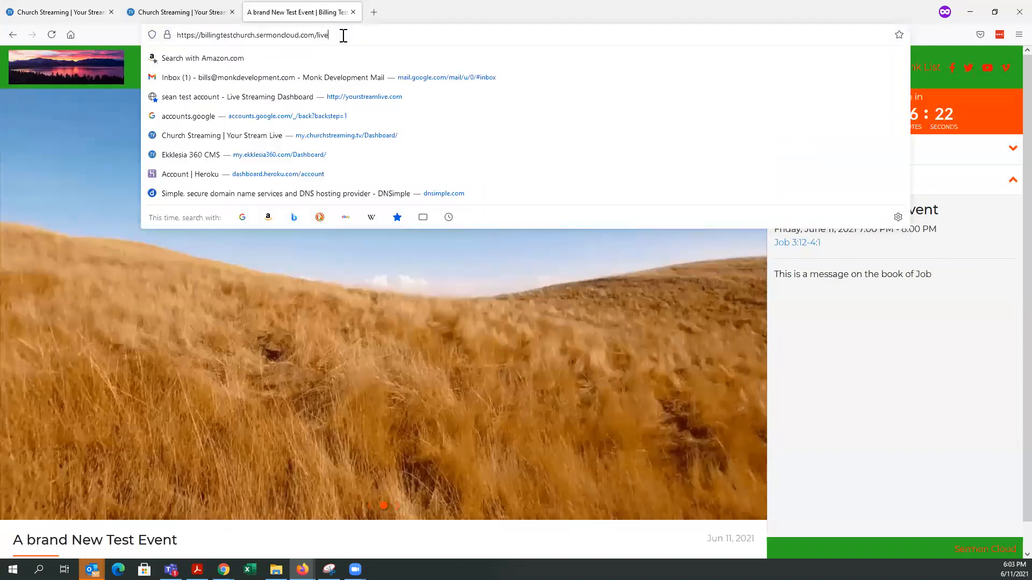
pyautogui.press('BackSpace')
pyautogui.press('BackSpace')
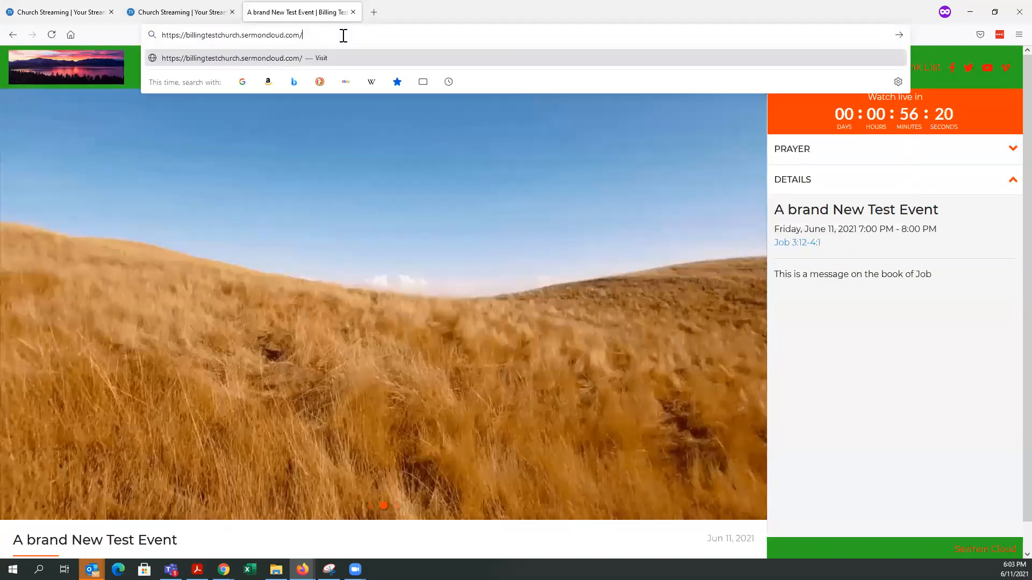
pyautogui.press('Return')
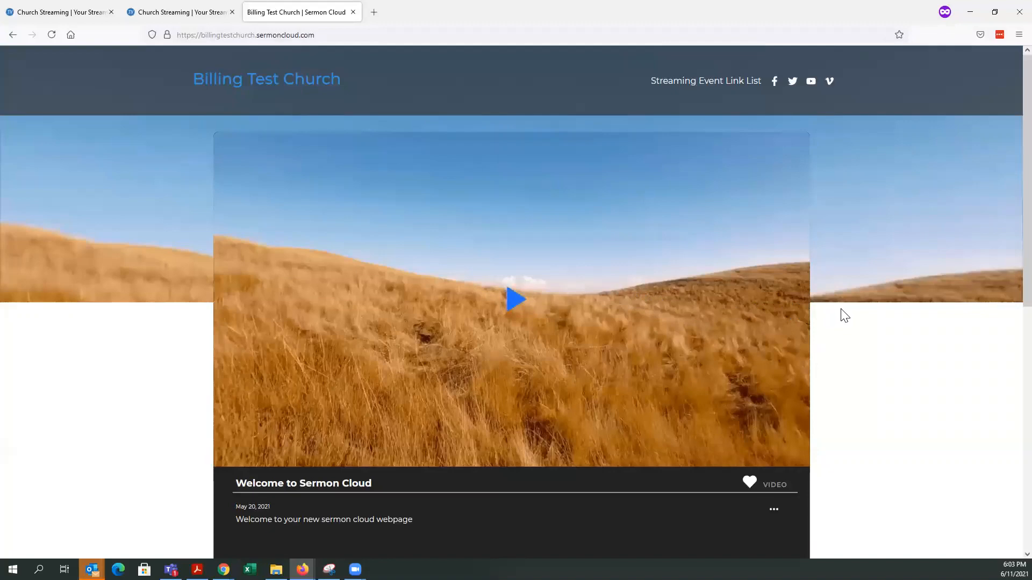
pyautogui.scroll(-8, 844, 315)
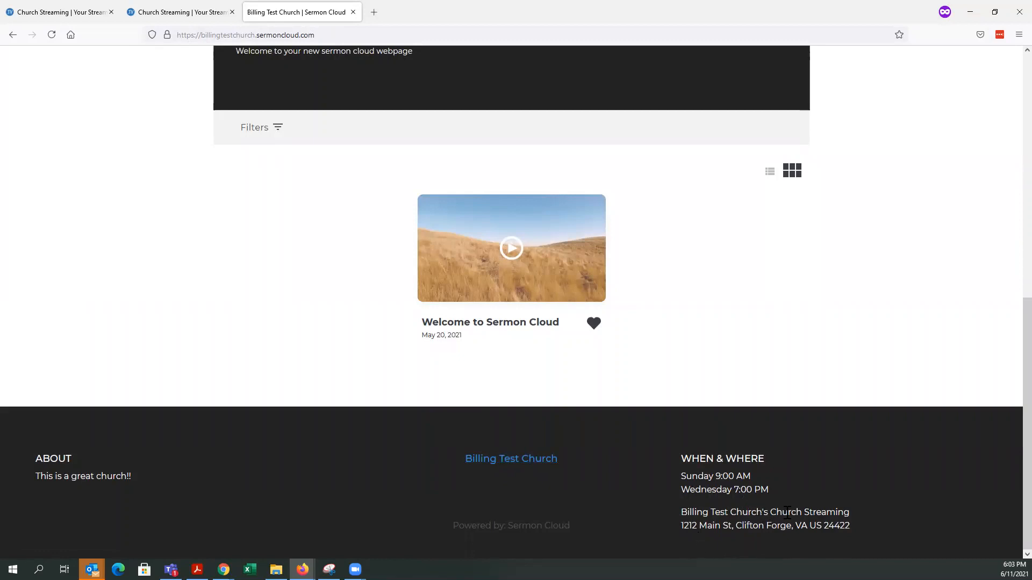
pyautogui.scroll(5, 786, 515)
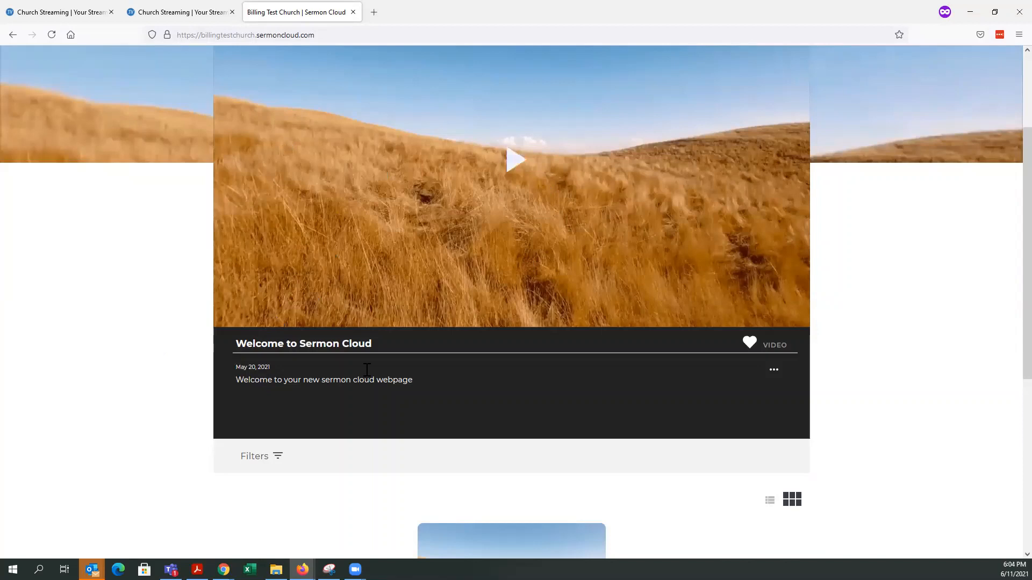
pyautogui.scroll(3, 148, 346)
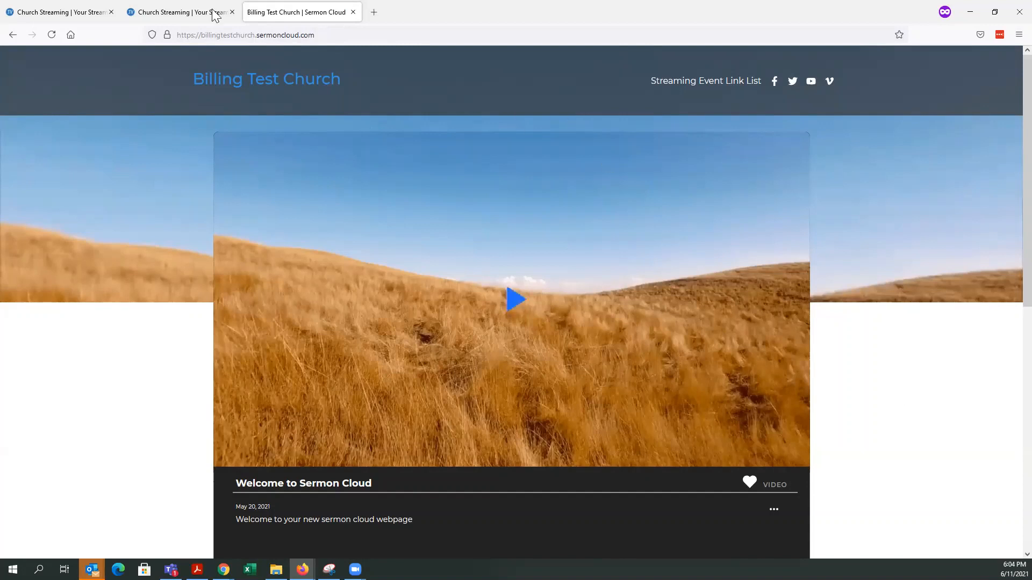
# Step: Strip the church subdomain from the address to open the main Sermon Cloud site
pyautogui.click(259, 38)
pyautogui.press('Left')
pyautogui.press('Right')
pyautogui.press('Right')
pyautogui.press('Right')
pyautogui.press('Right')
pyautogui.press('Right')
pyautogui.press('Right')
pyautogui.press('Right')
pyautogui.press('Right')
pyautogui.press('Delete')
pyautogui.press('Delete')
pyautogui.press('Delete')
pyautogui.press('Delete')
pyautogui.press('Delete')
pyautogui.press('Delete')
pyautogui.press('Delete')
pyautogui.press('Delete')
pyautogui.press('Delete')
pyautogui.press('Delete')
pyautogui.press('Delete')
pyautogui.press('Delete')
pyautogui.press('Delete')
pyautogui.press('Delete')
pyautogui.press('Delete')
pyautogui.press('Delete')
pyautogui.press('Delete')
pyautogui.press('Delete')
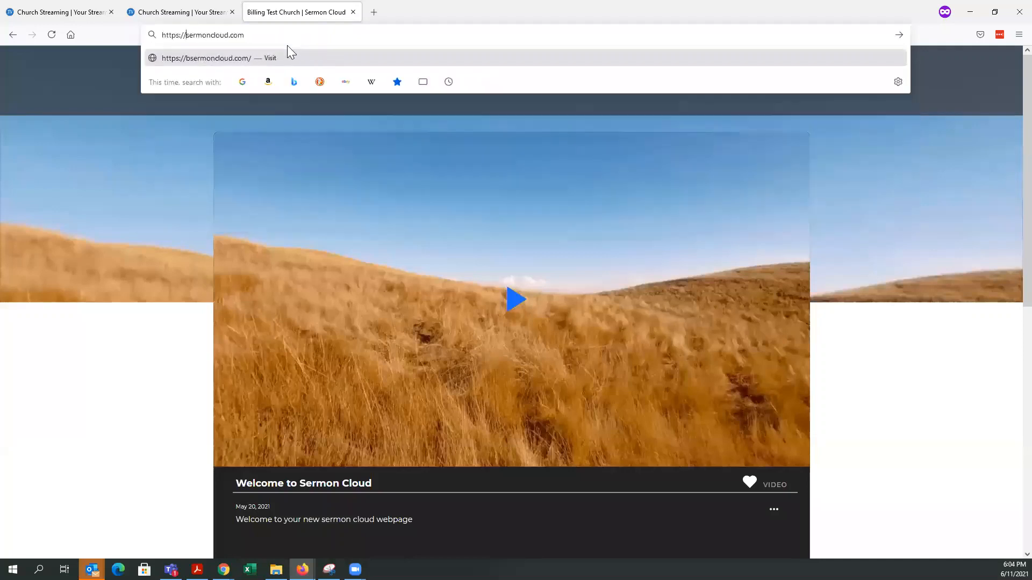
pyautogui.press('BackSpace')
pyautogui.press('BackSpace')
pyautogui.press('BackSpace')
pyautogui.press('BackSpace')
pyautogui.press('BackSpace')
pyautogui.press('BackSpace')
pyautogui.press('BackSpace')
pyautogui.press('BackSpace')
pyautogui.press('Return')
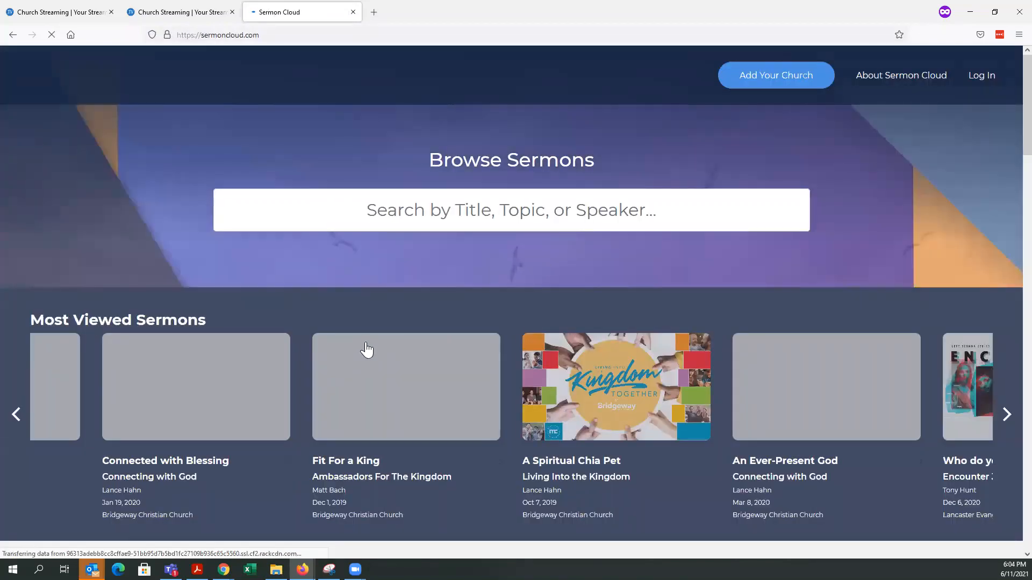
pyautogui.scroll(-3, 625, 386)
pyautogui.scroll(-14, 631, 376)
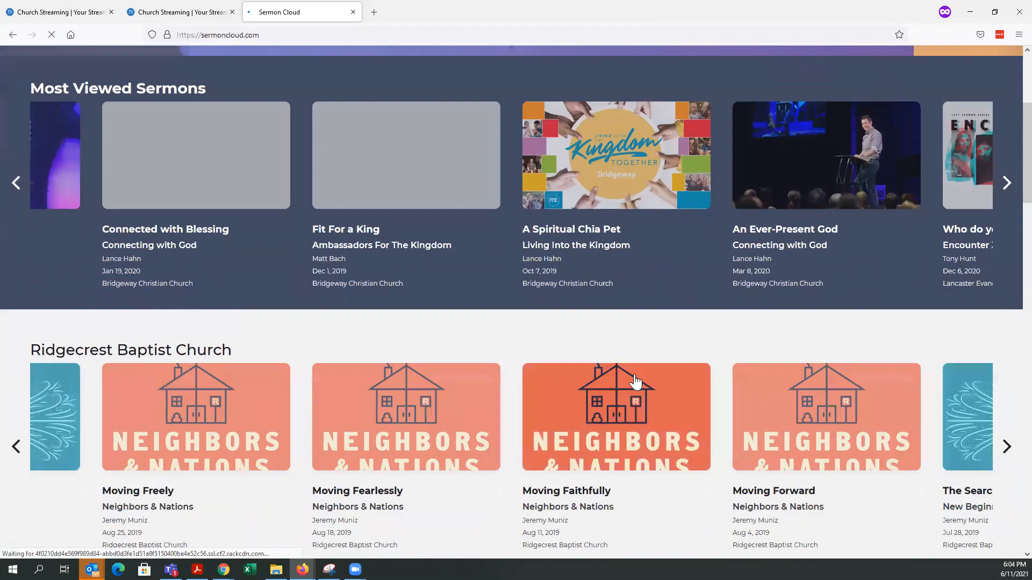
pyautogui.scroll(-10, 634, 374)
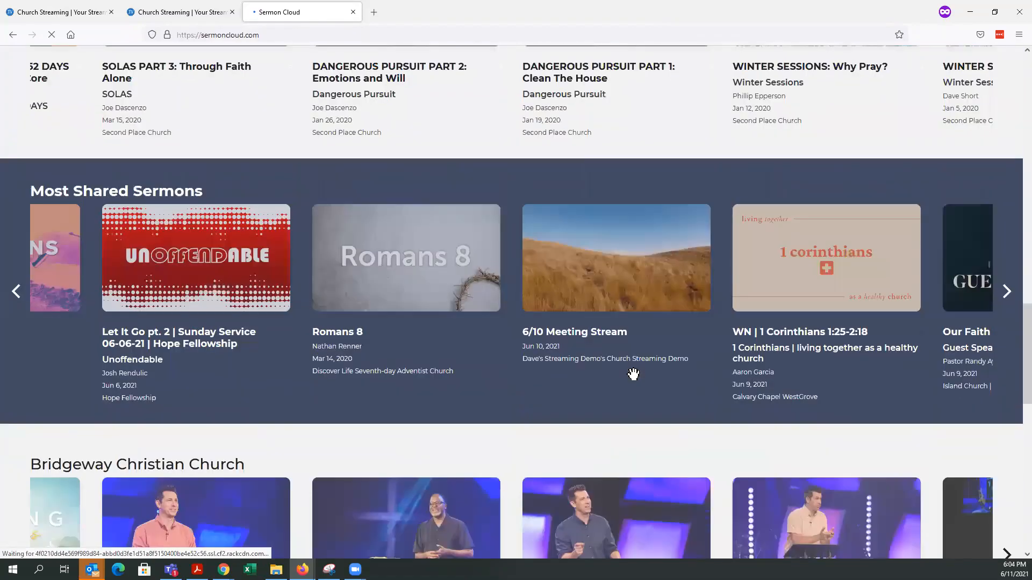
pyautogui.scroll(20, 659, 376)
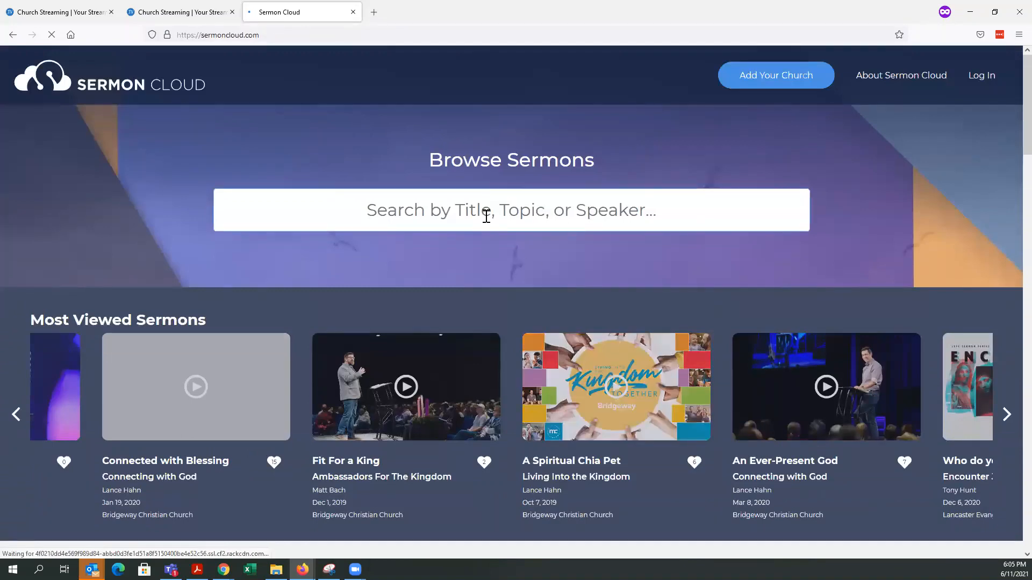
# Step: Search sermons for 'grace' and scroll through the 1000 results
pyautogui.write('grace')
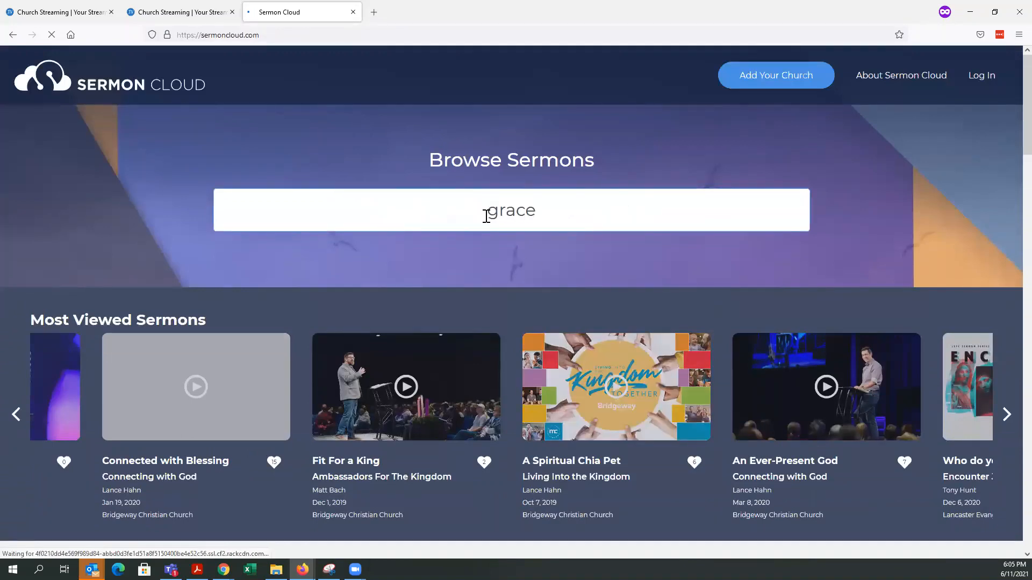
pyautogui.press('Return')
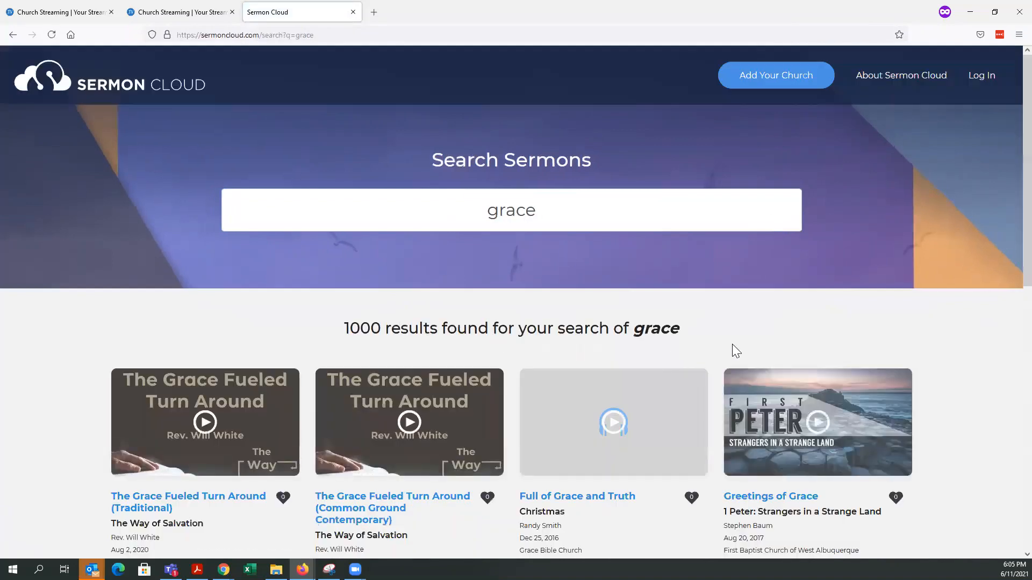
pyautogui.scroll(-3, 764, 339)
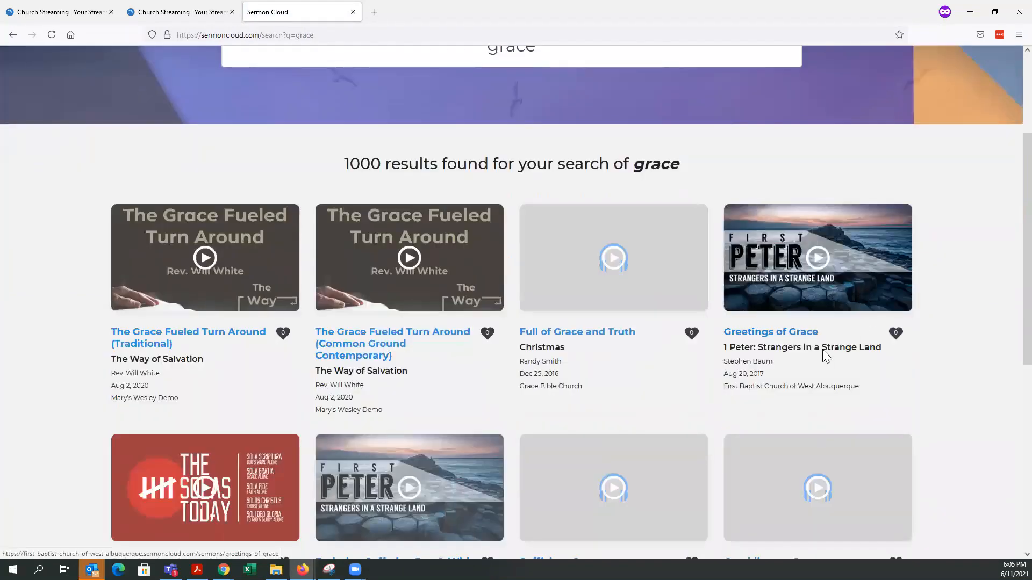
pyautogui.scroll(-2, 814, 348)
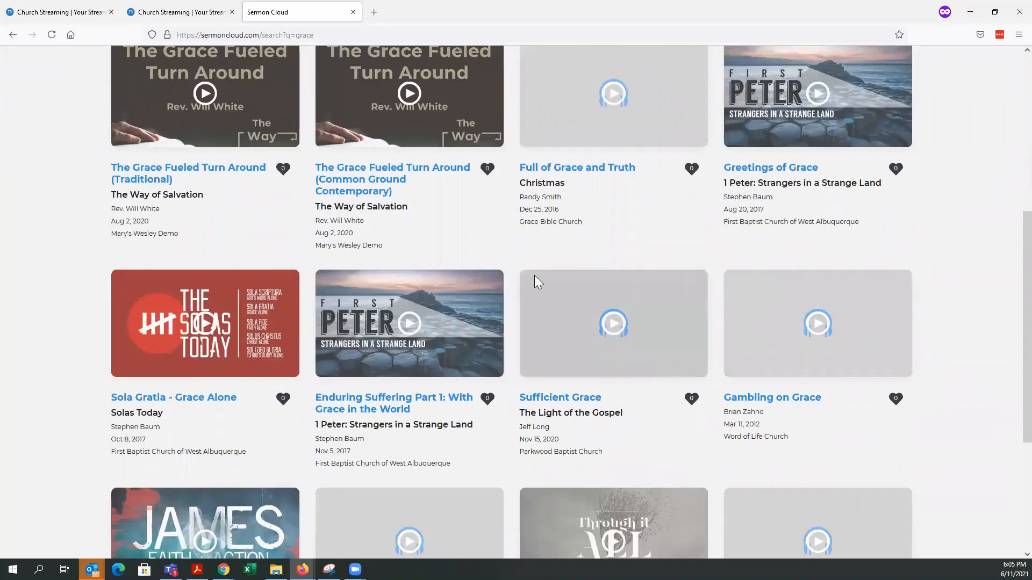
pyautogui.scroll(-3, 355, 338)
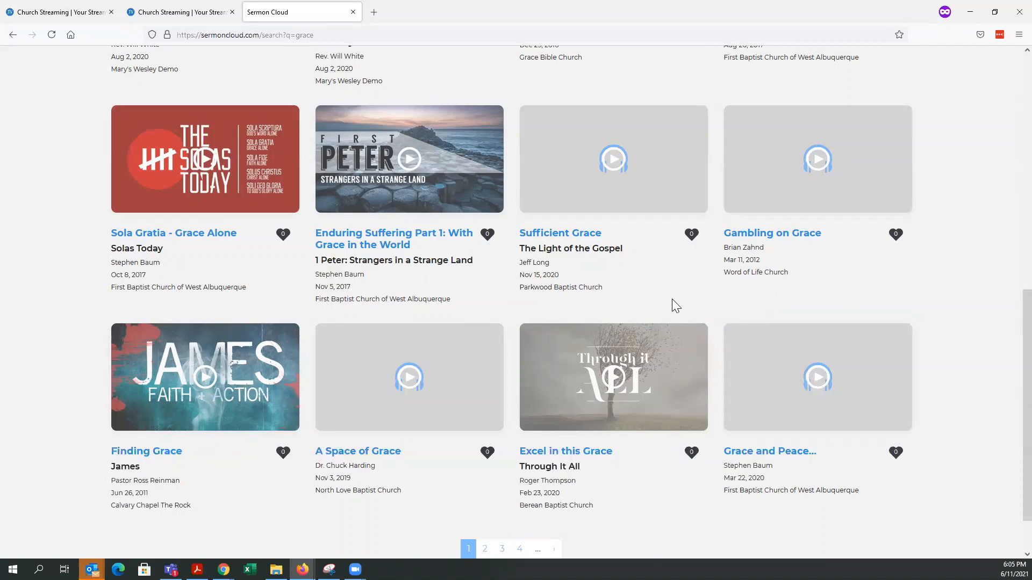
pyautogui.scroll(6, 673, 301)
pyautogui.scroll(3, 672, 306)
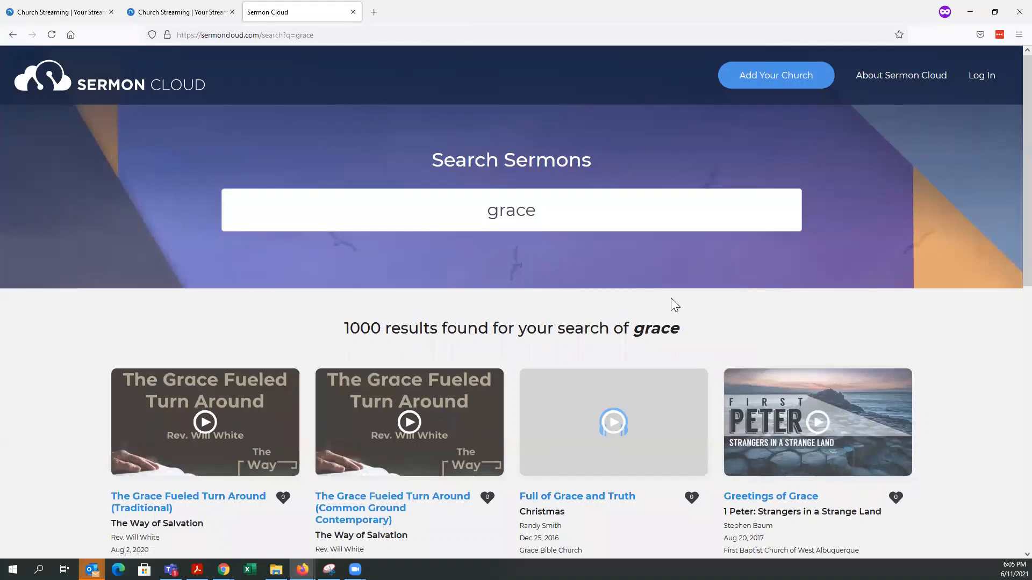
# Step: Review the church's profile details form, then return to the Sermon Cloud grace search results
pyautogui.click(42, 12)
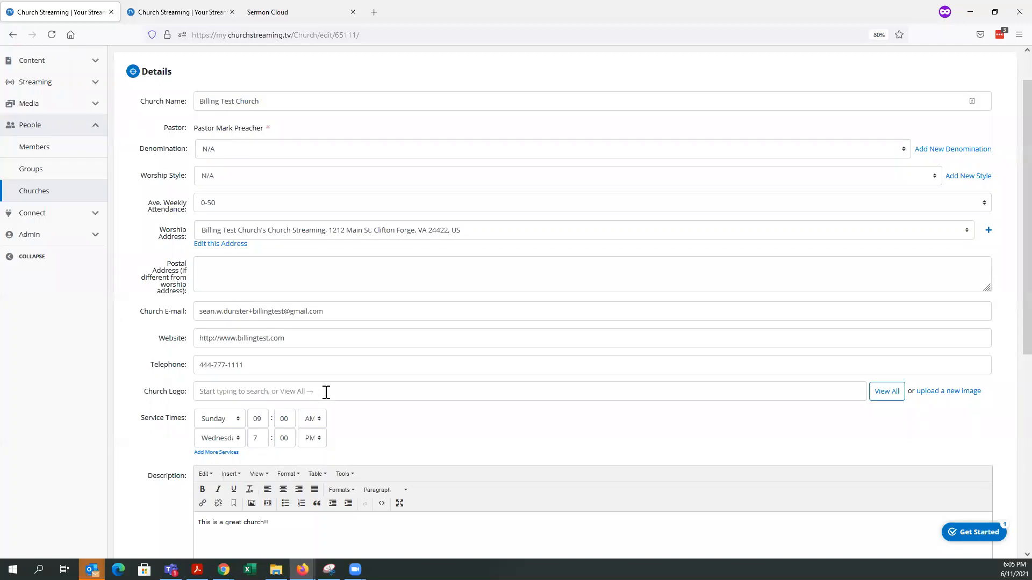
pyautogui.scroll(1, 333, 383)
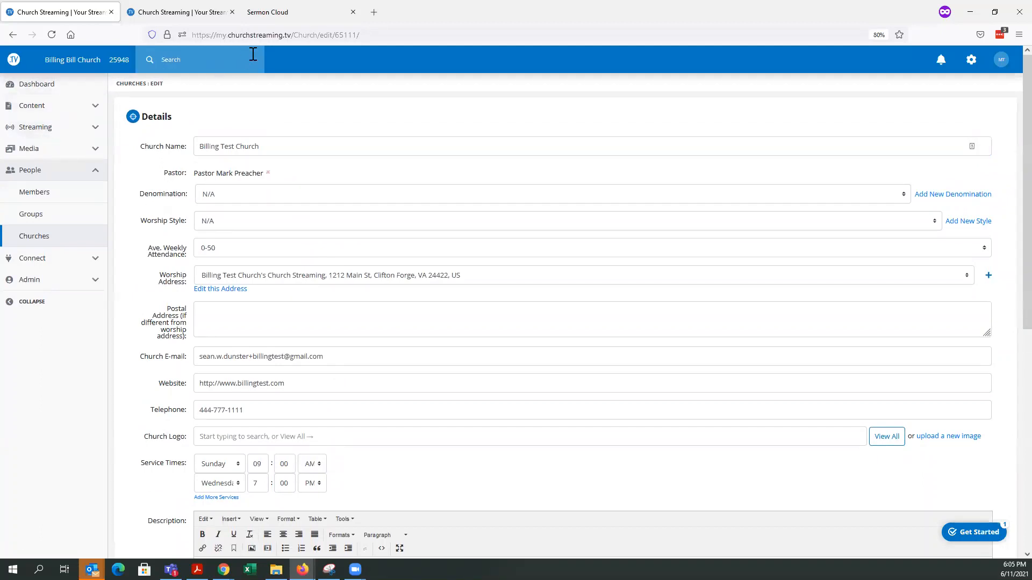
pyautogui.click(280, 16)
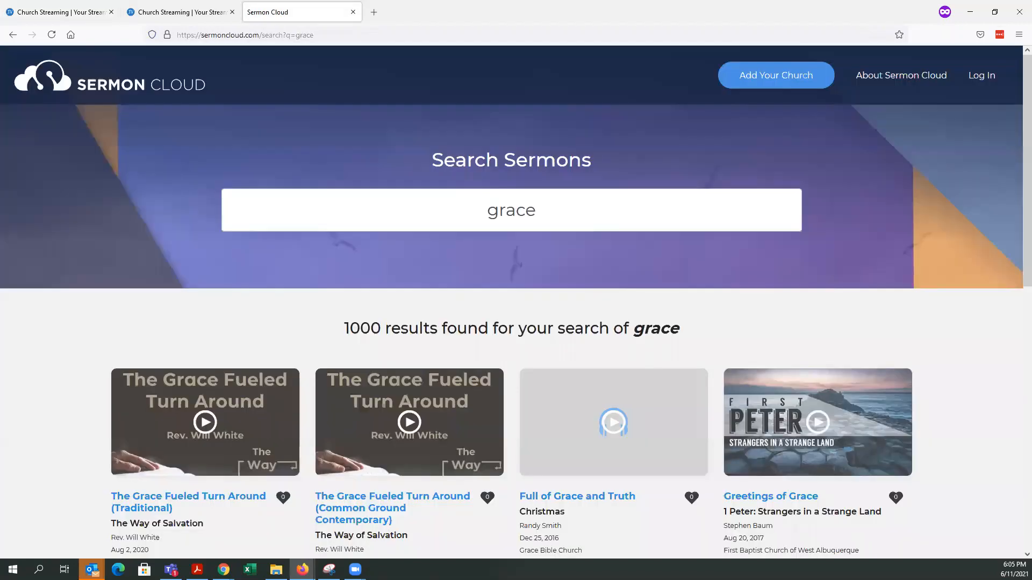
# Step: Go back to billingtestchurch.sermoncloud.com and scroll through its welcome video, about text and service times
pyautogui.click(12, 35)
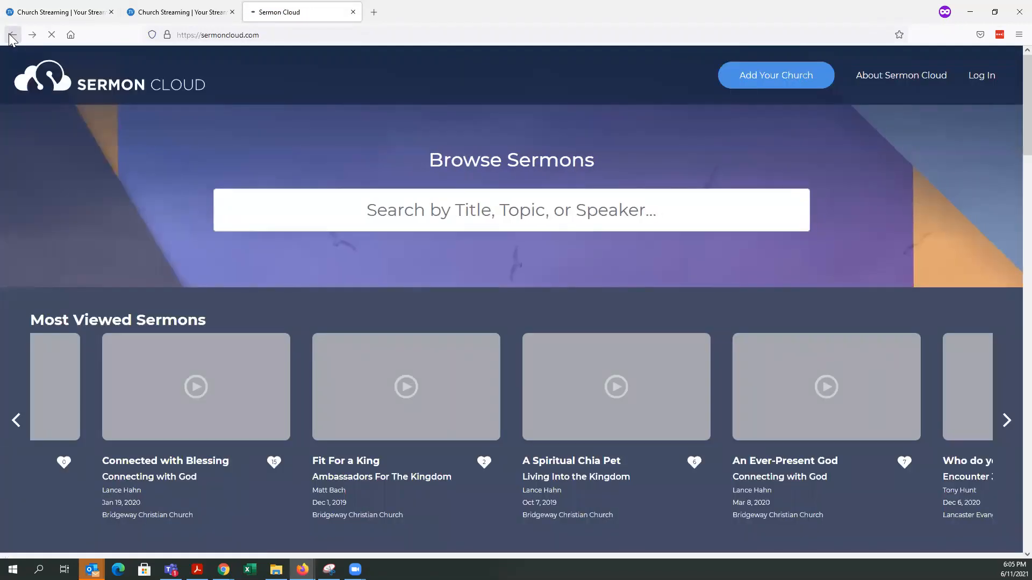
pyautogui.click(11, 36)
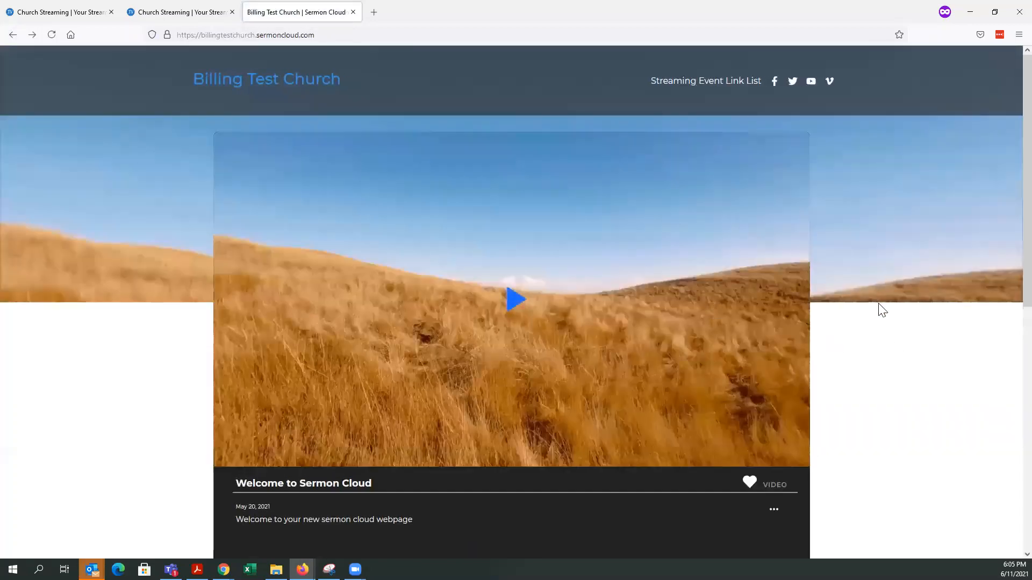
pyautogui.scroll(-8, 882, 310)
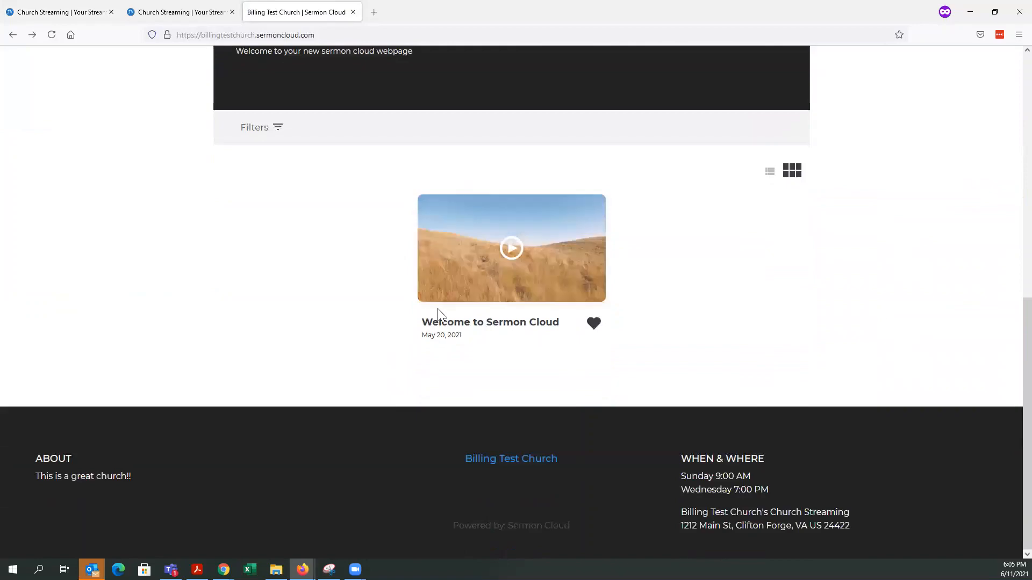
pyautogui.scroll(5, 451, 353)
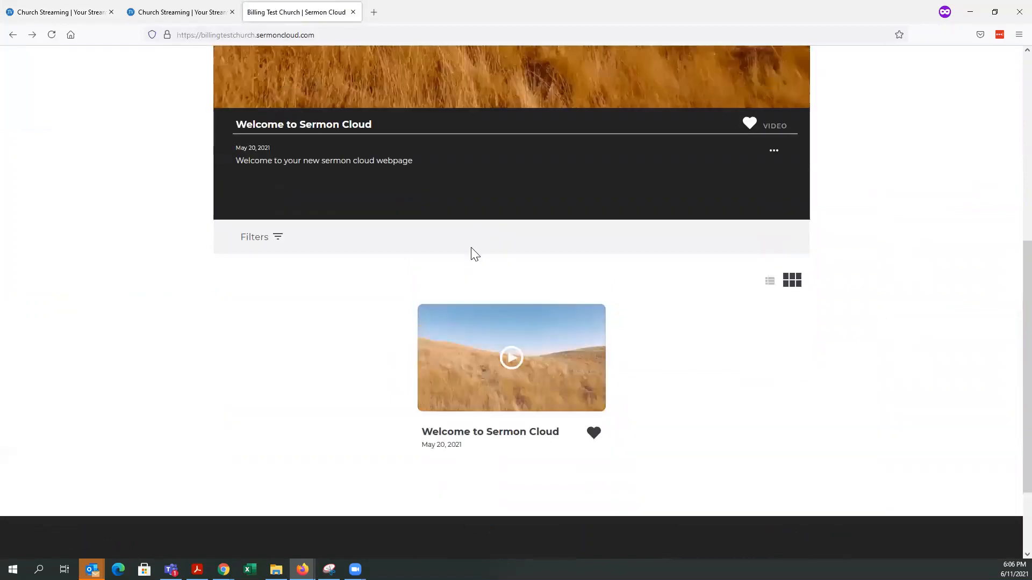
pyautogui.scroll(2, 408, 371)
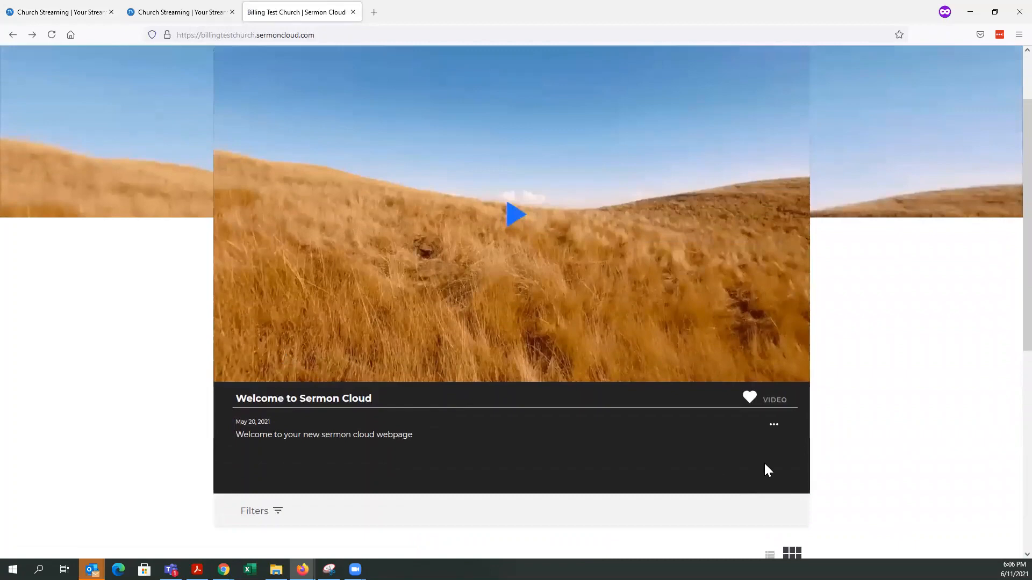
pyautogui.scroll(-3, 479, 359)
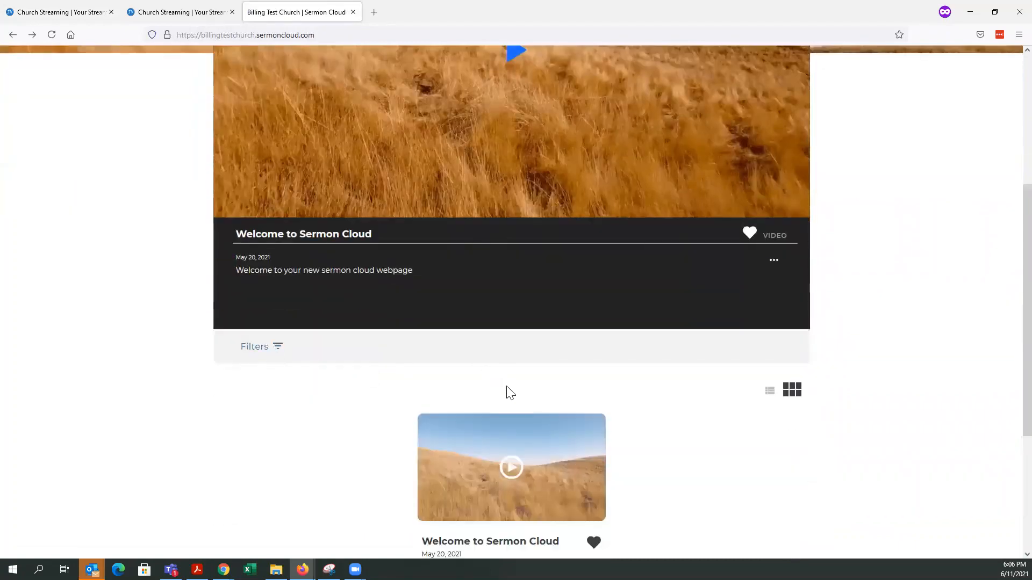
pyautogui.scroll(5, 510, 392)
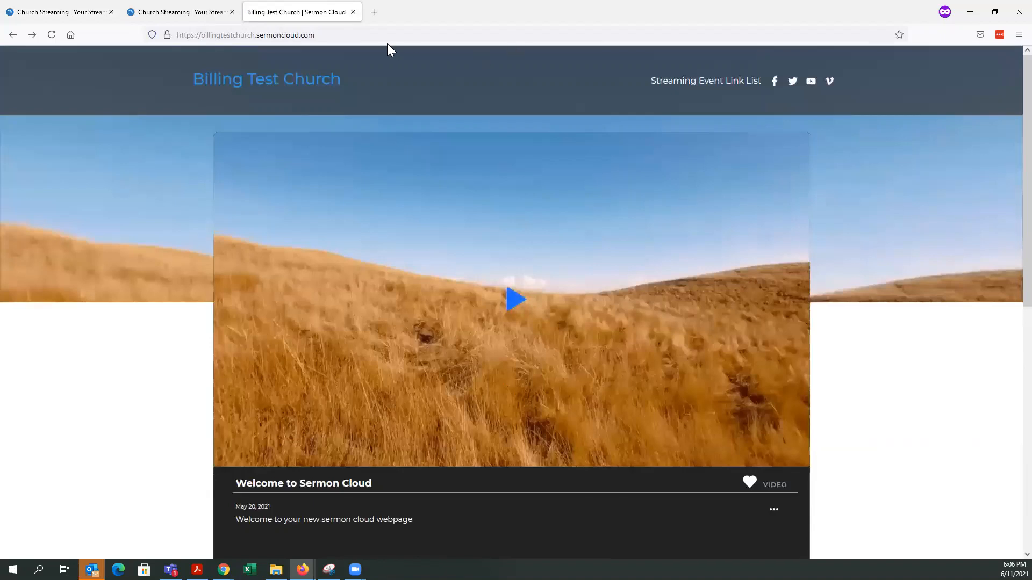
# Step: Add /live to the church page URL to load its live event page
pyautogui.click(320, 35)
pyautogui.click(319, 35)
pyautogui.write('/l')
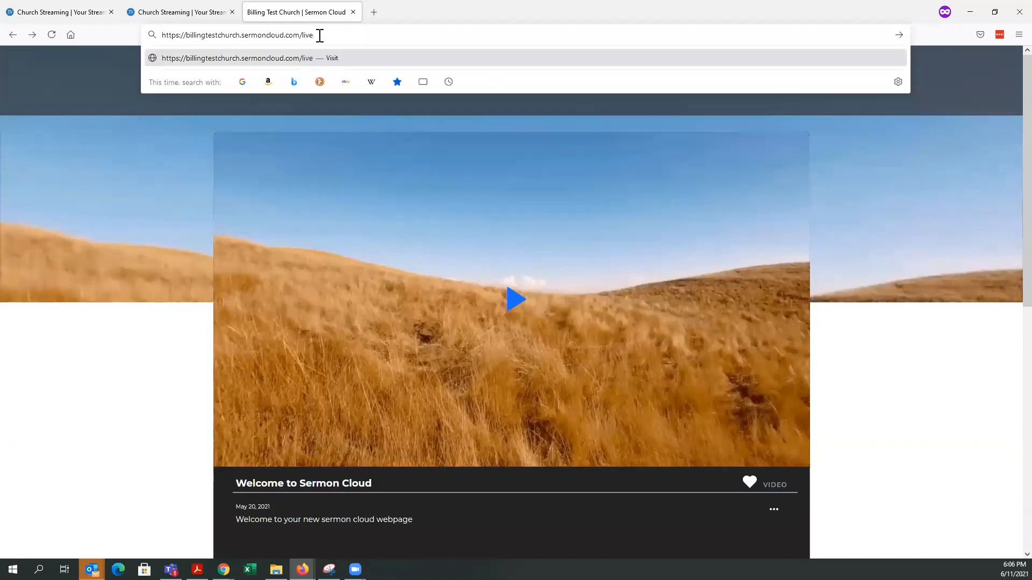
pyautogui.write('ive')
pyautogui.press('Return')
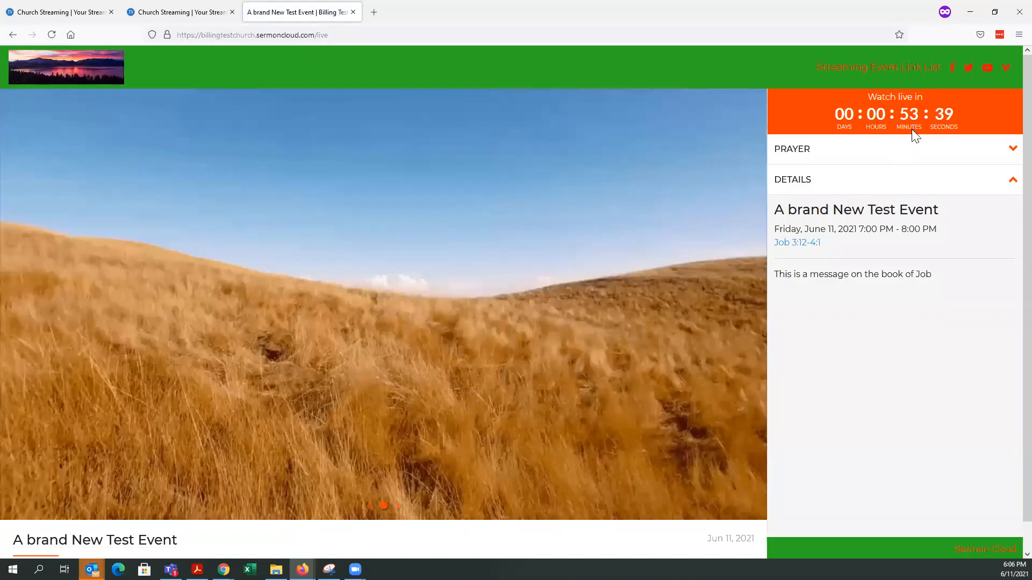
pyautogui.scroll(-1, 454, 167)
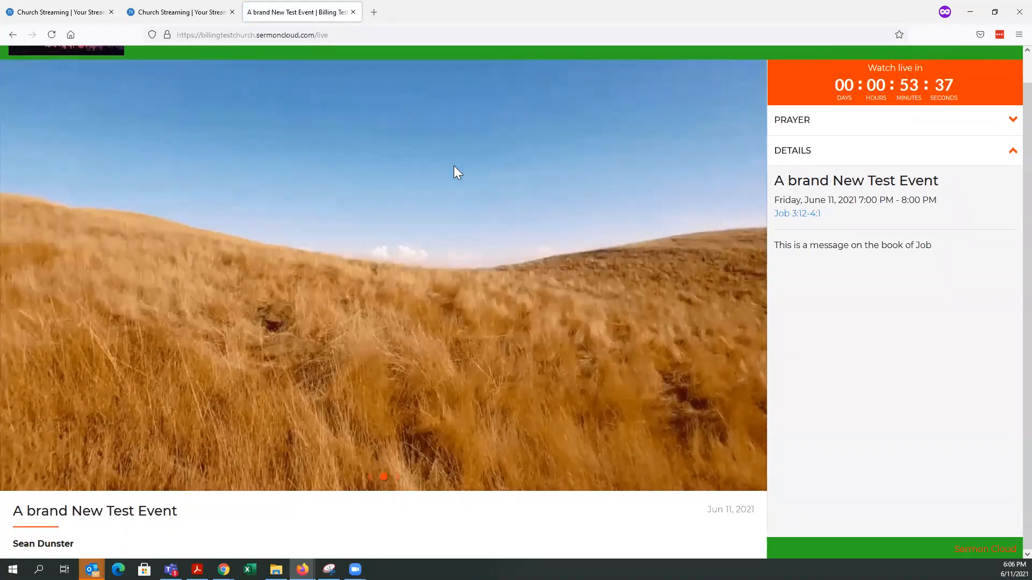
pyautogui.scroll(1, 455, 175)
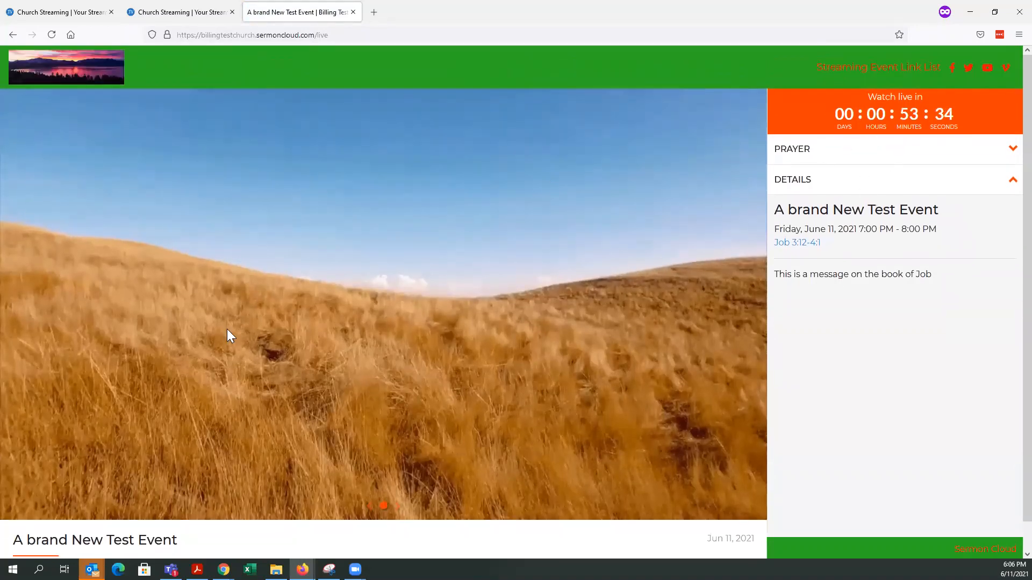
# Step: Open the church's linked Facebook page from the live page and close it again
pyautogui.rightClick(928, 119)
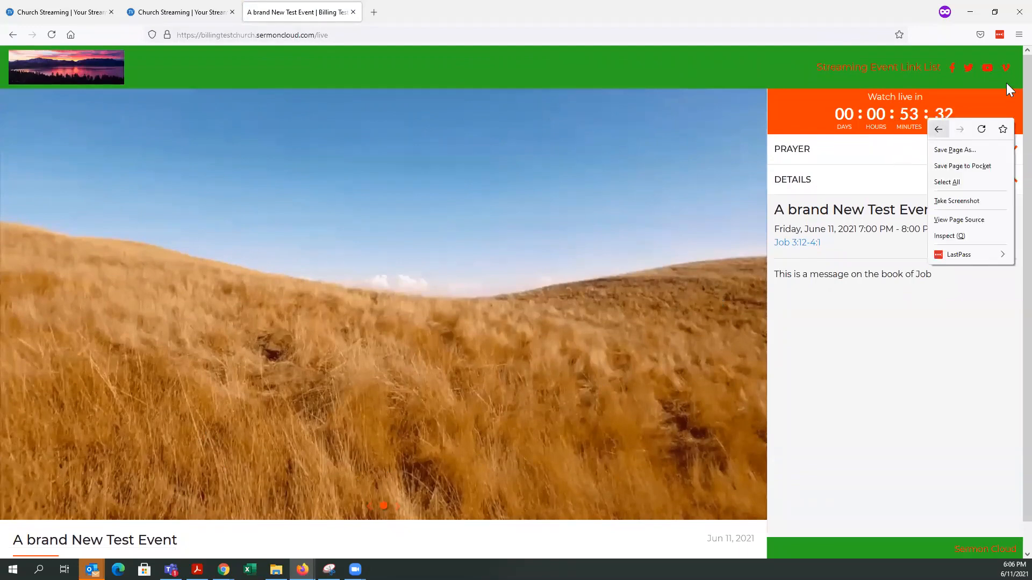
pyautogui.click(785, 54)
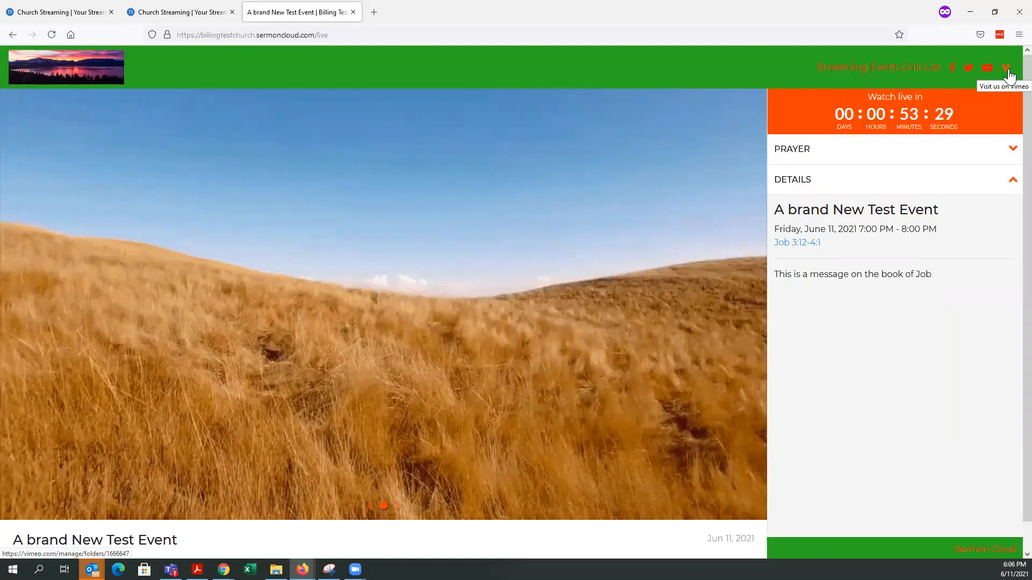
pyautogui.click(952, 69)
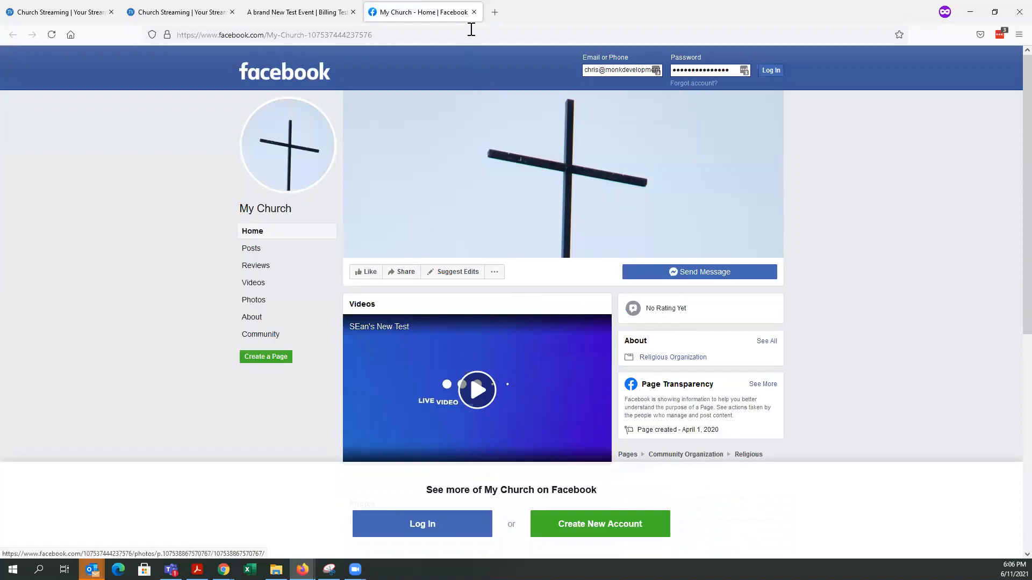
pyautogui.hotkey('ctrl', 'w')
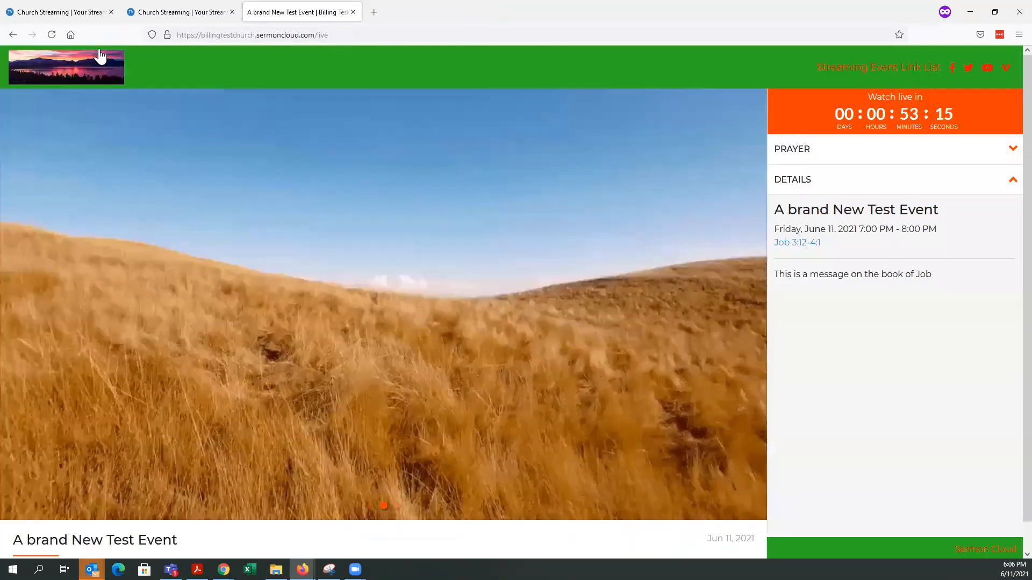
# Step: Show the Church Streaming admin dashboard and check its Support Info and System Status panel
pyautogui.click(69, 14)
pyautogui.click(33, 86)
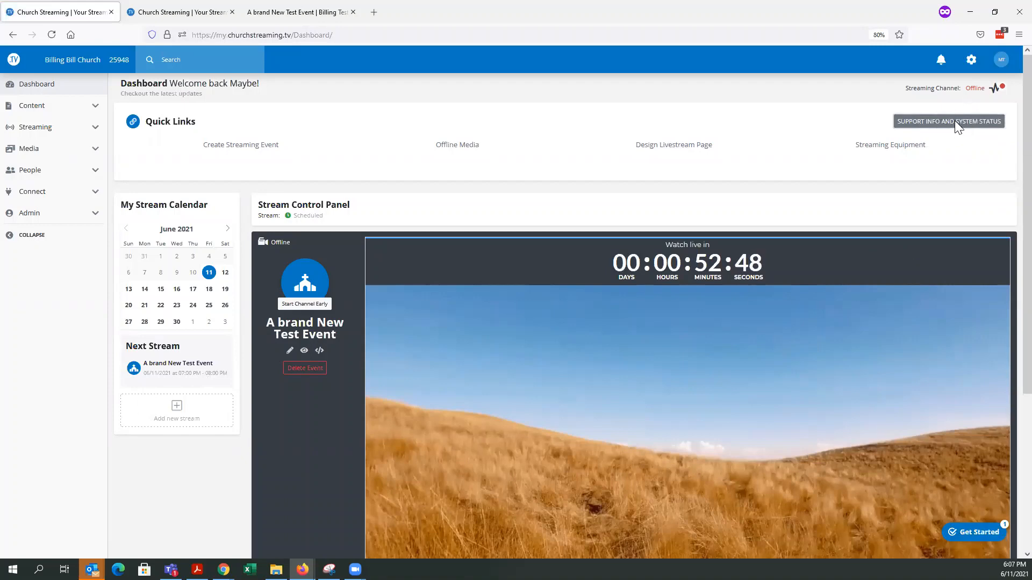
pyautogui.click(988, 123)
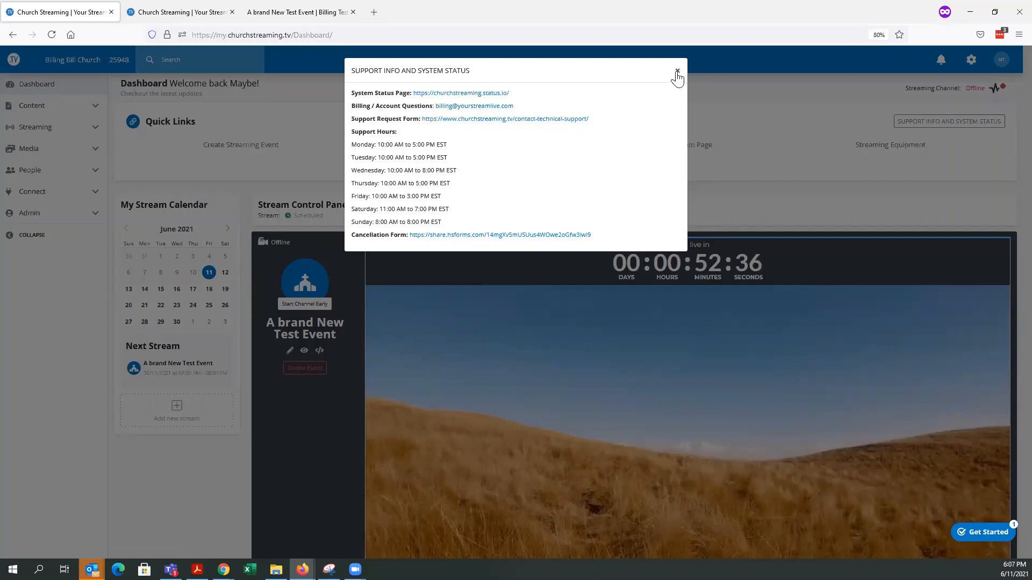
pyautogui.click(786, 168)
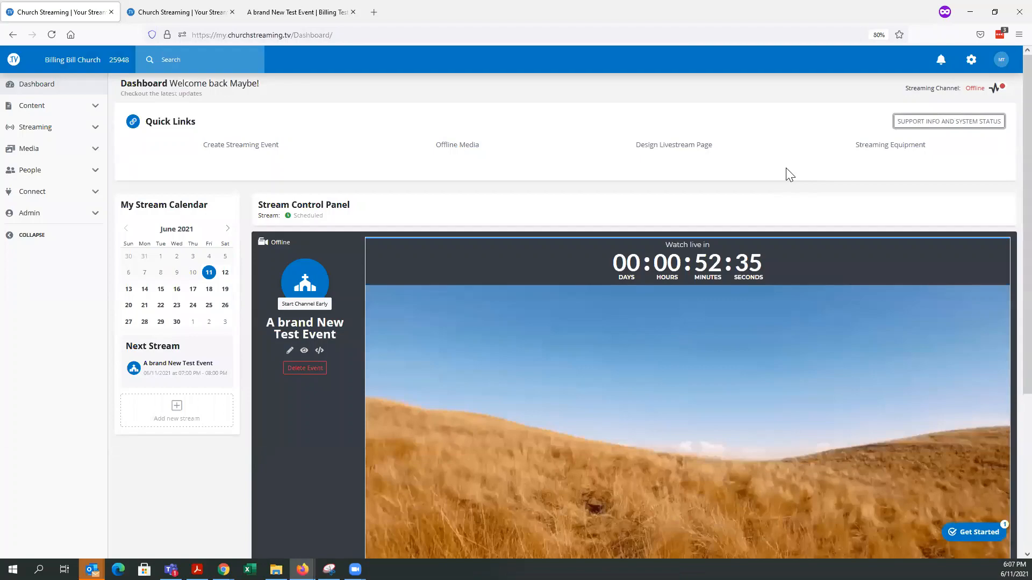